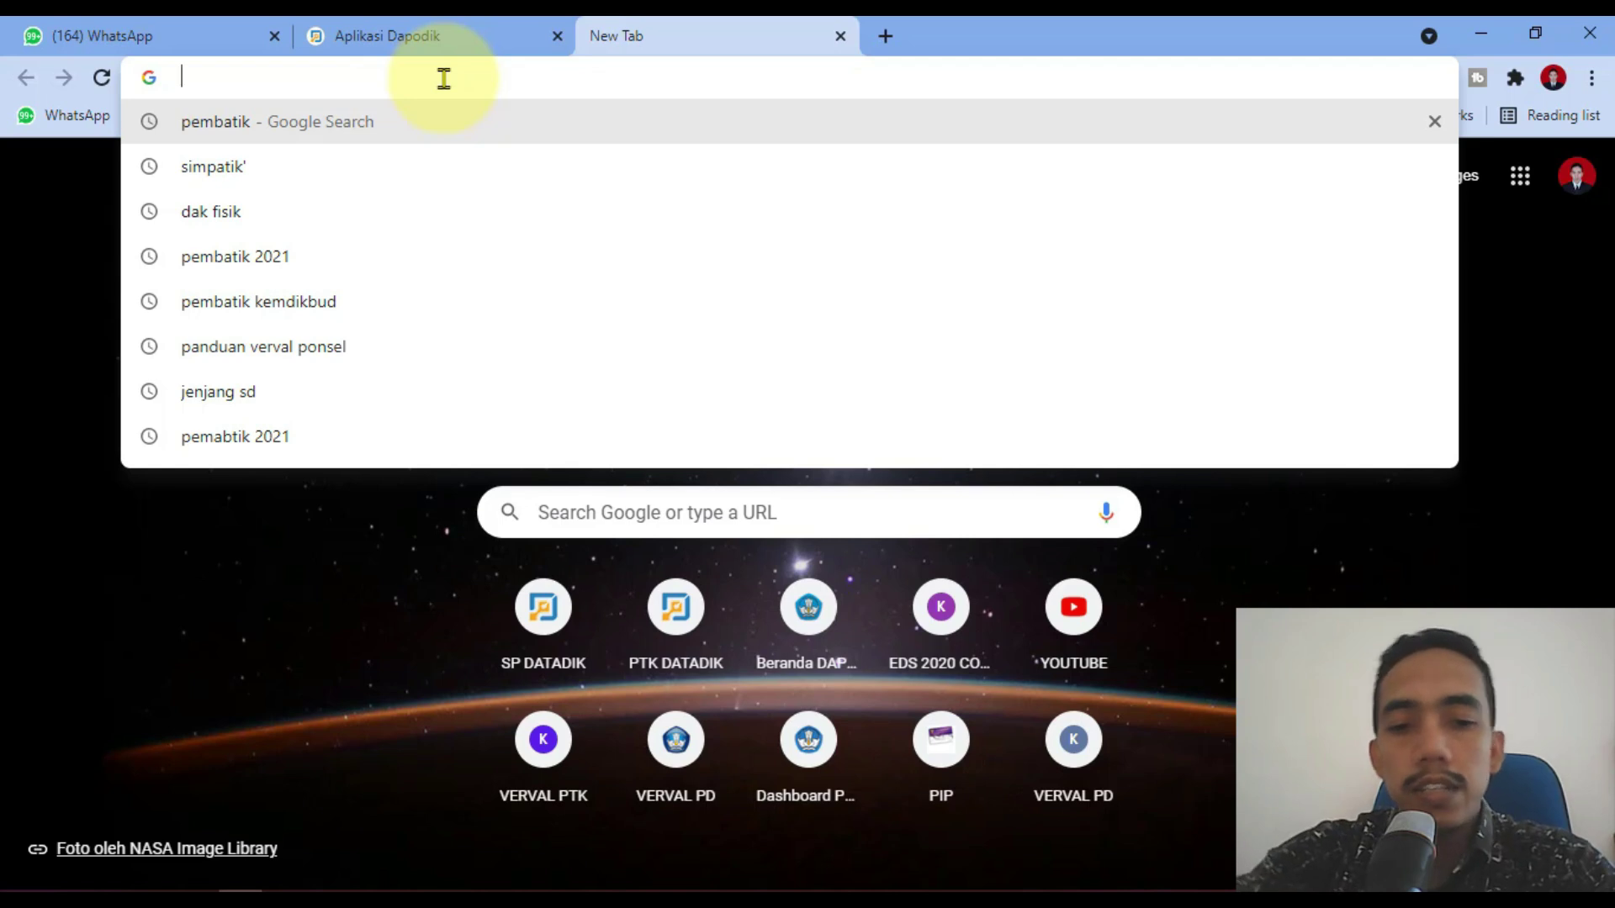
Open ditpsd.kemdikbud.go.id/PenerimaDAK2021 and download the 2021 DAK recipient data for province Aceh, Kab. Aceh Utara.
{"action": "key", "text": "Return"}
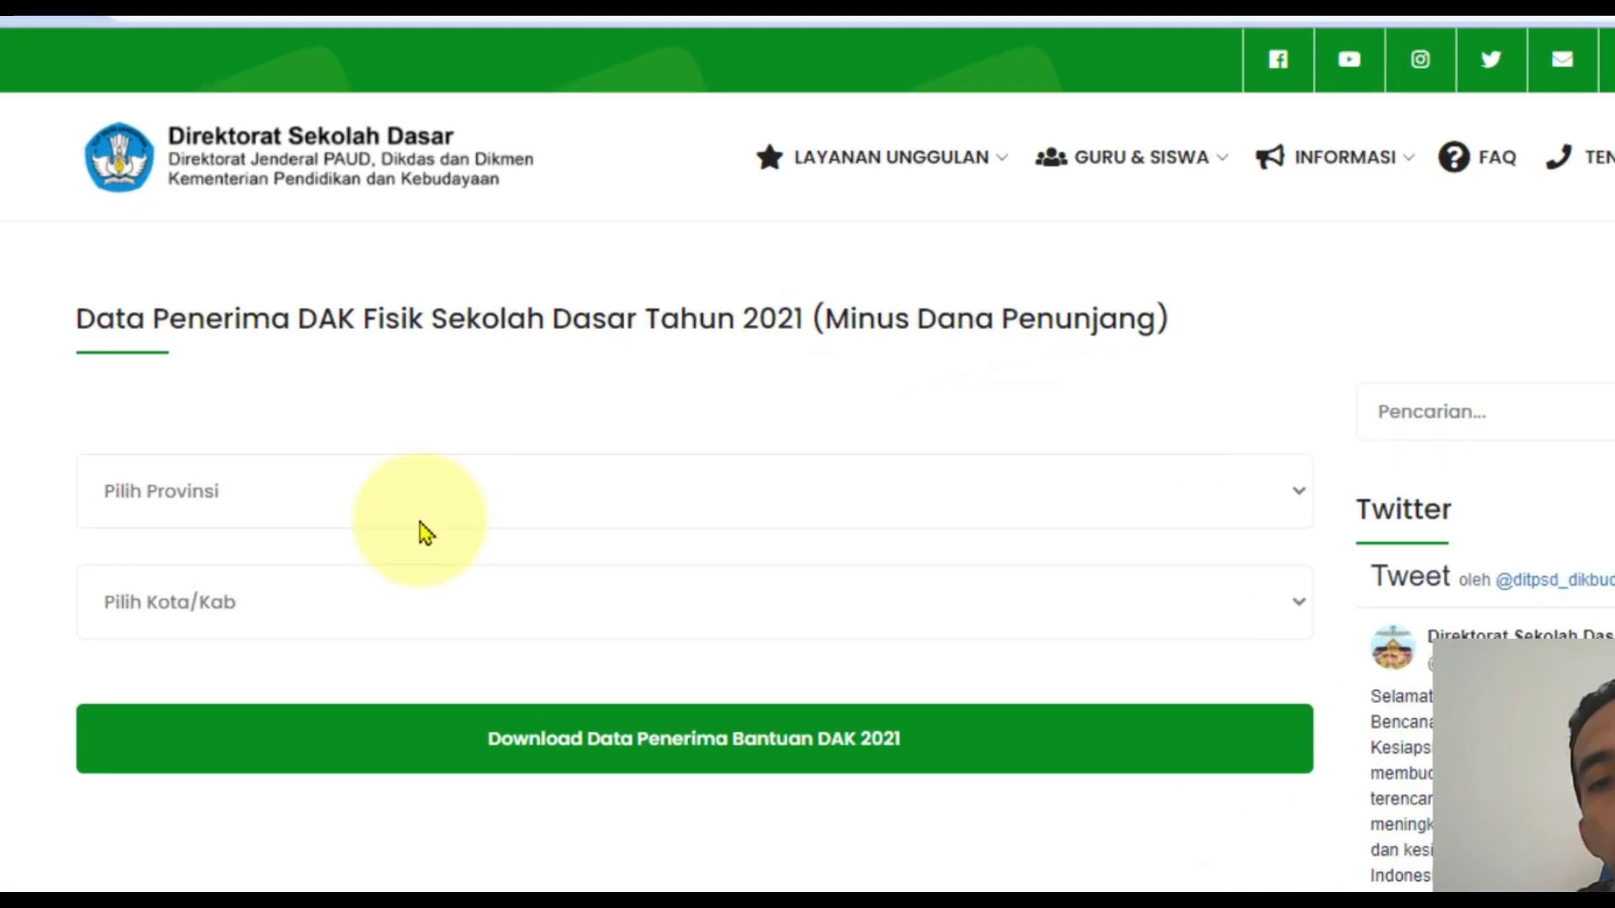
{"action": "left_click", "coordinate": [330, 500]}
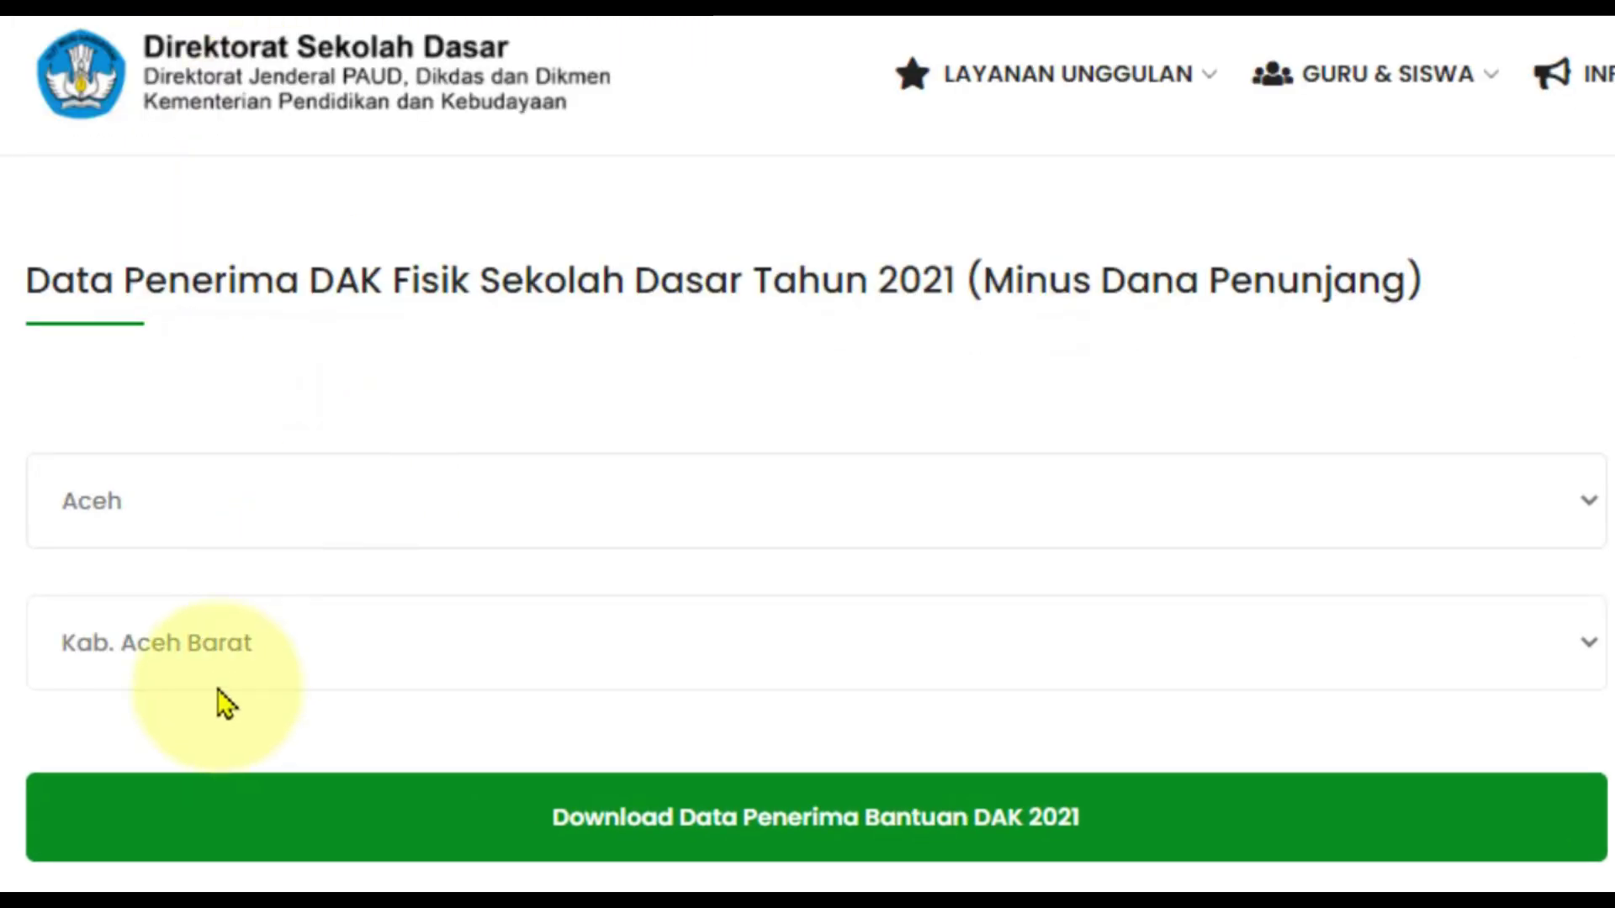
{"action": "left_click", "coordinate": [217, 674]}
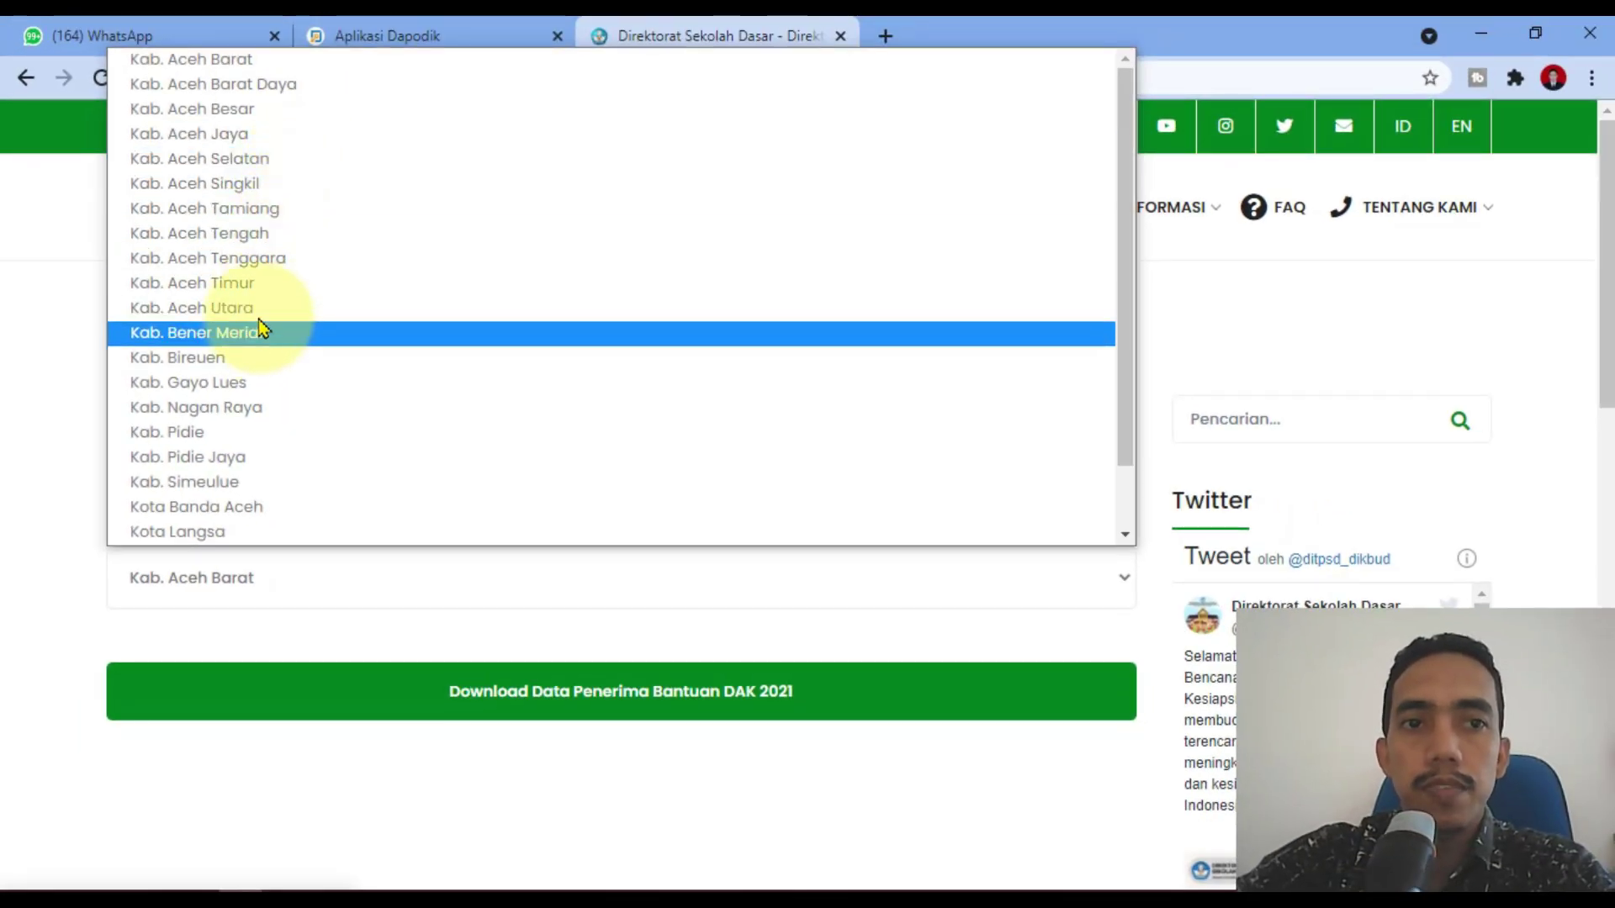
{"action": "left_click", "coordinate": [266, 254]}
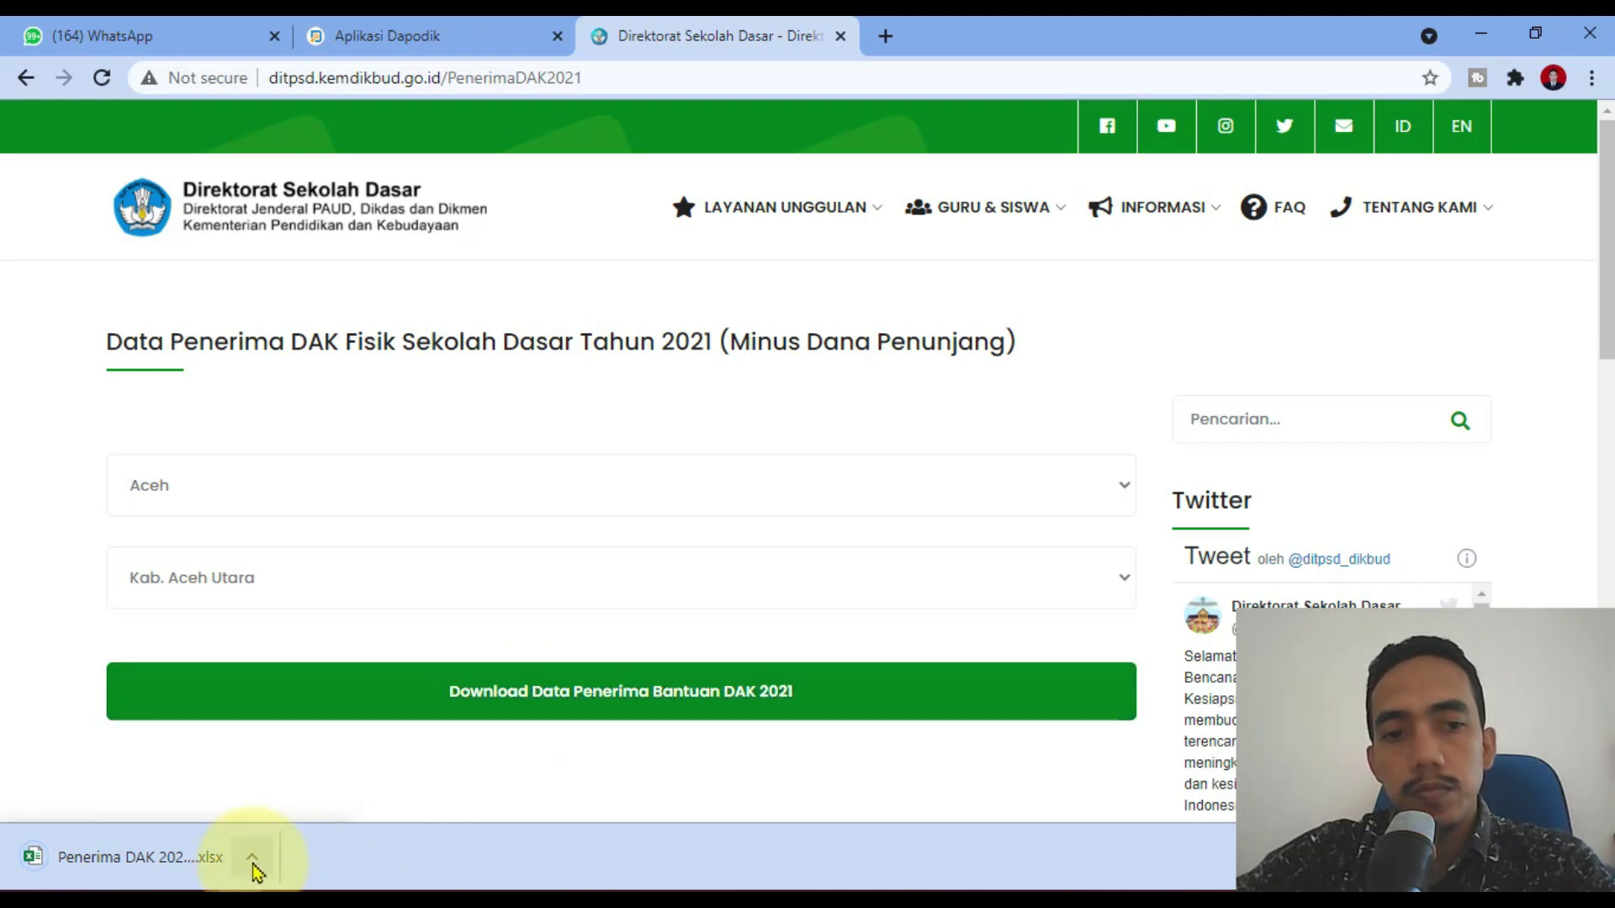
Open the downloaded Penerima DAK 2021 workbook in Excel and enable editing.
{"action": "left_click", "coordinate": [253, 858]}
{"action": "left_click", "coordinate": [320, 725]}
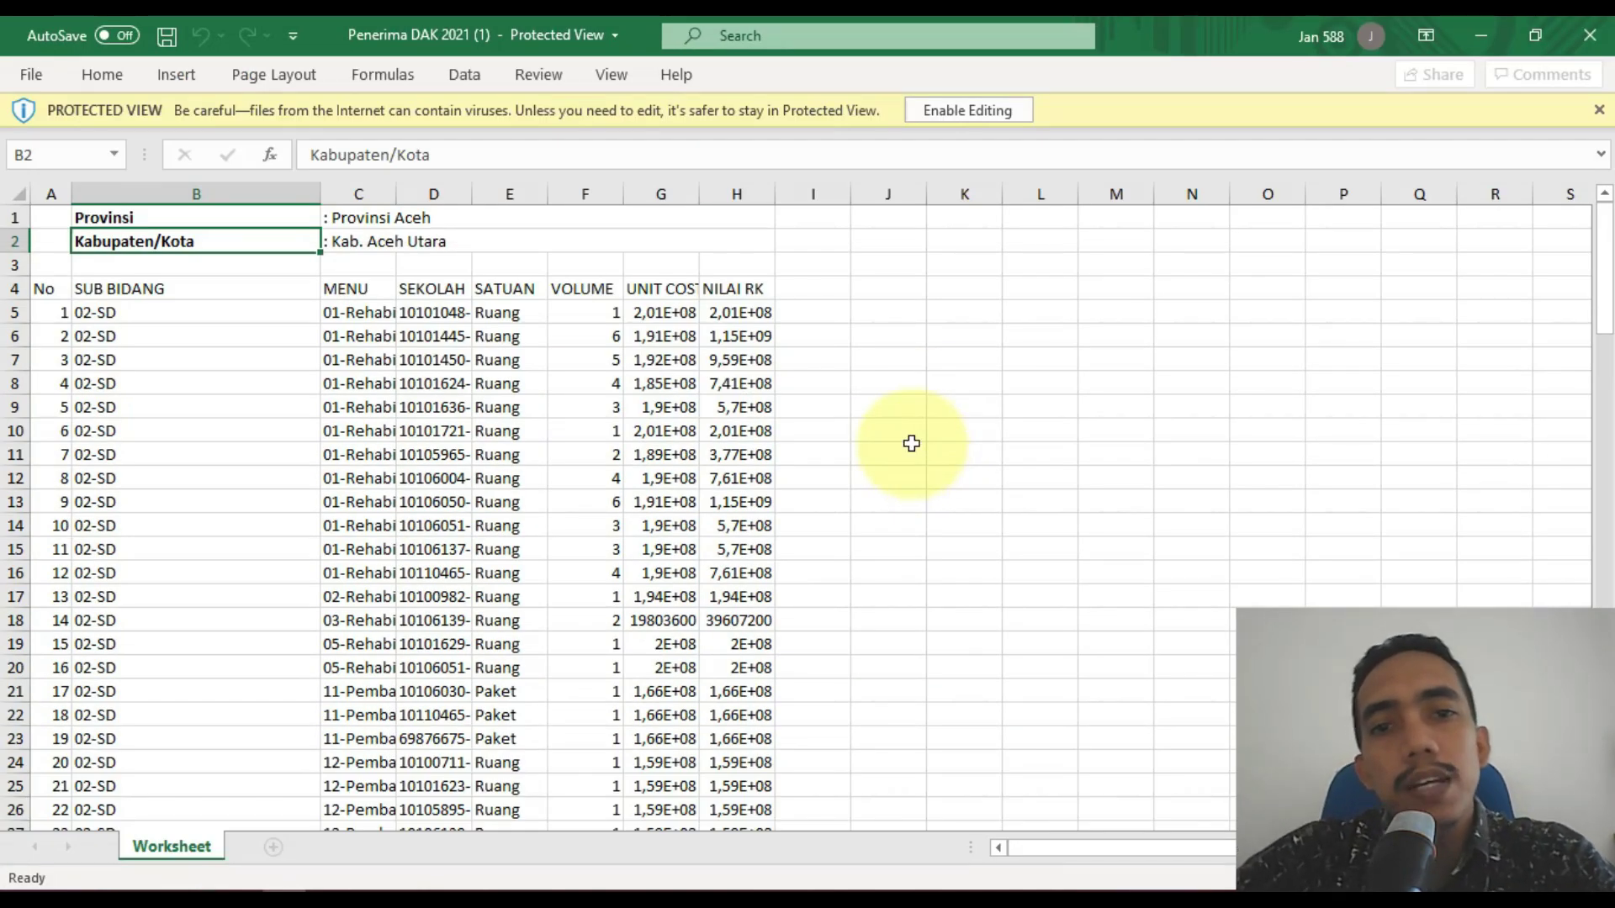
{"action": "left_click", "coordinate": [959, 112]}
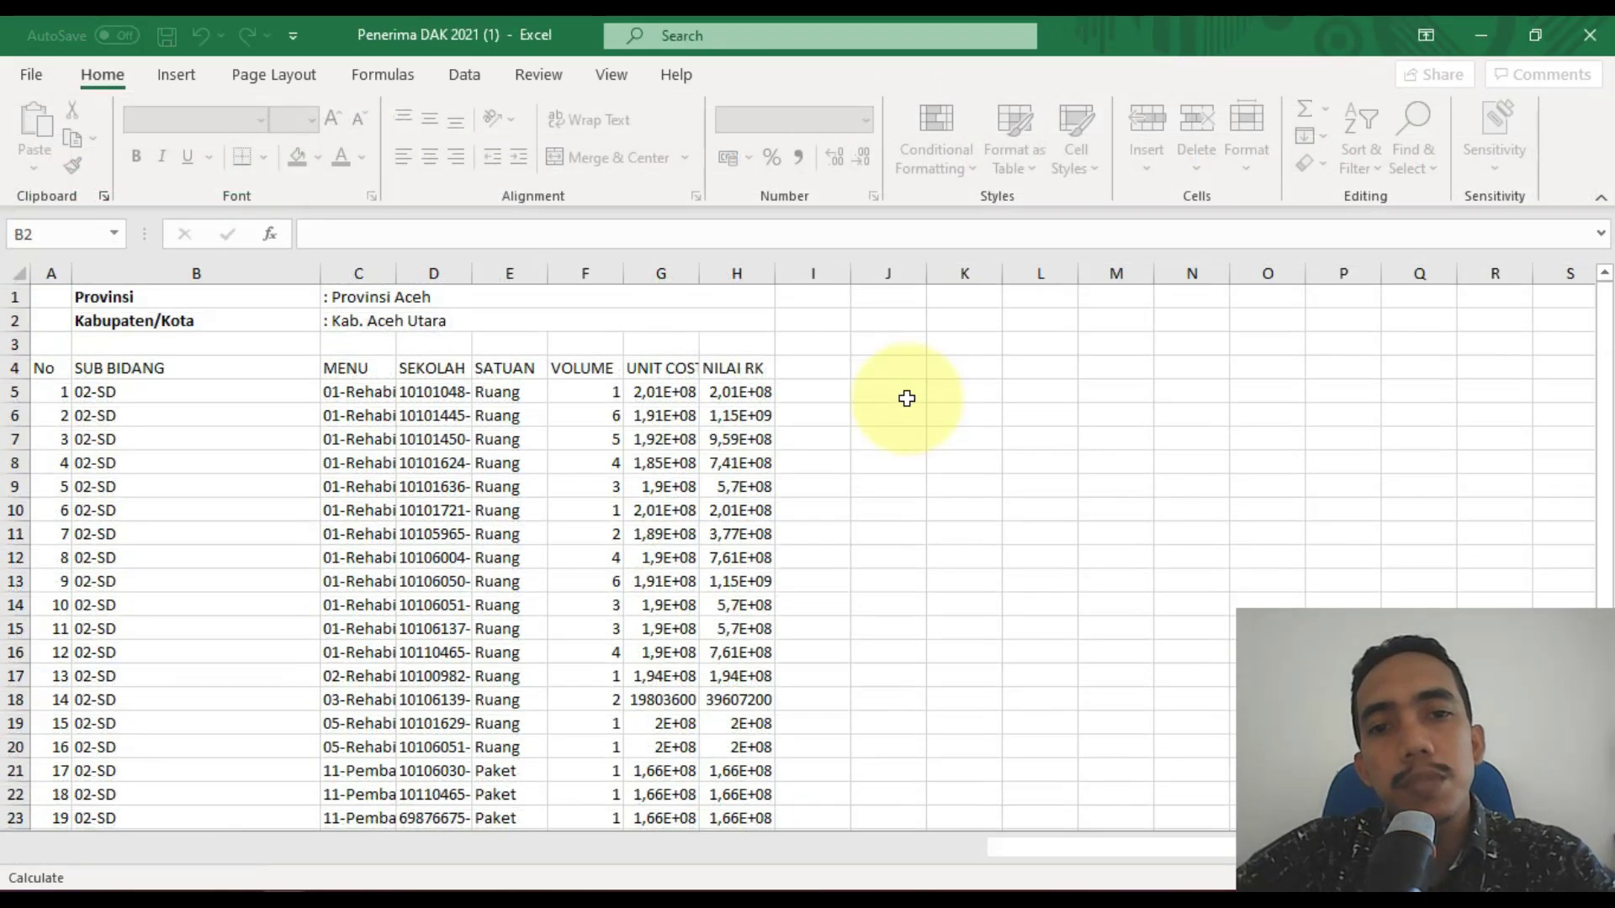
{"action": "left_click", "coordinate": [581, 488]}
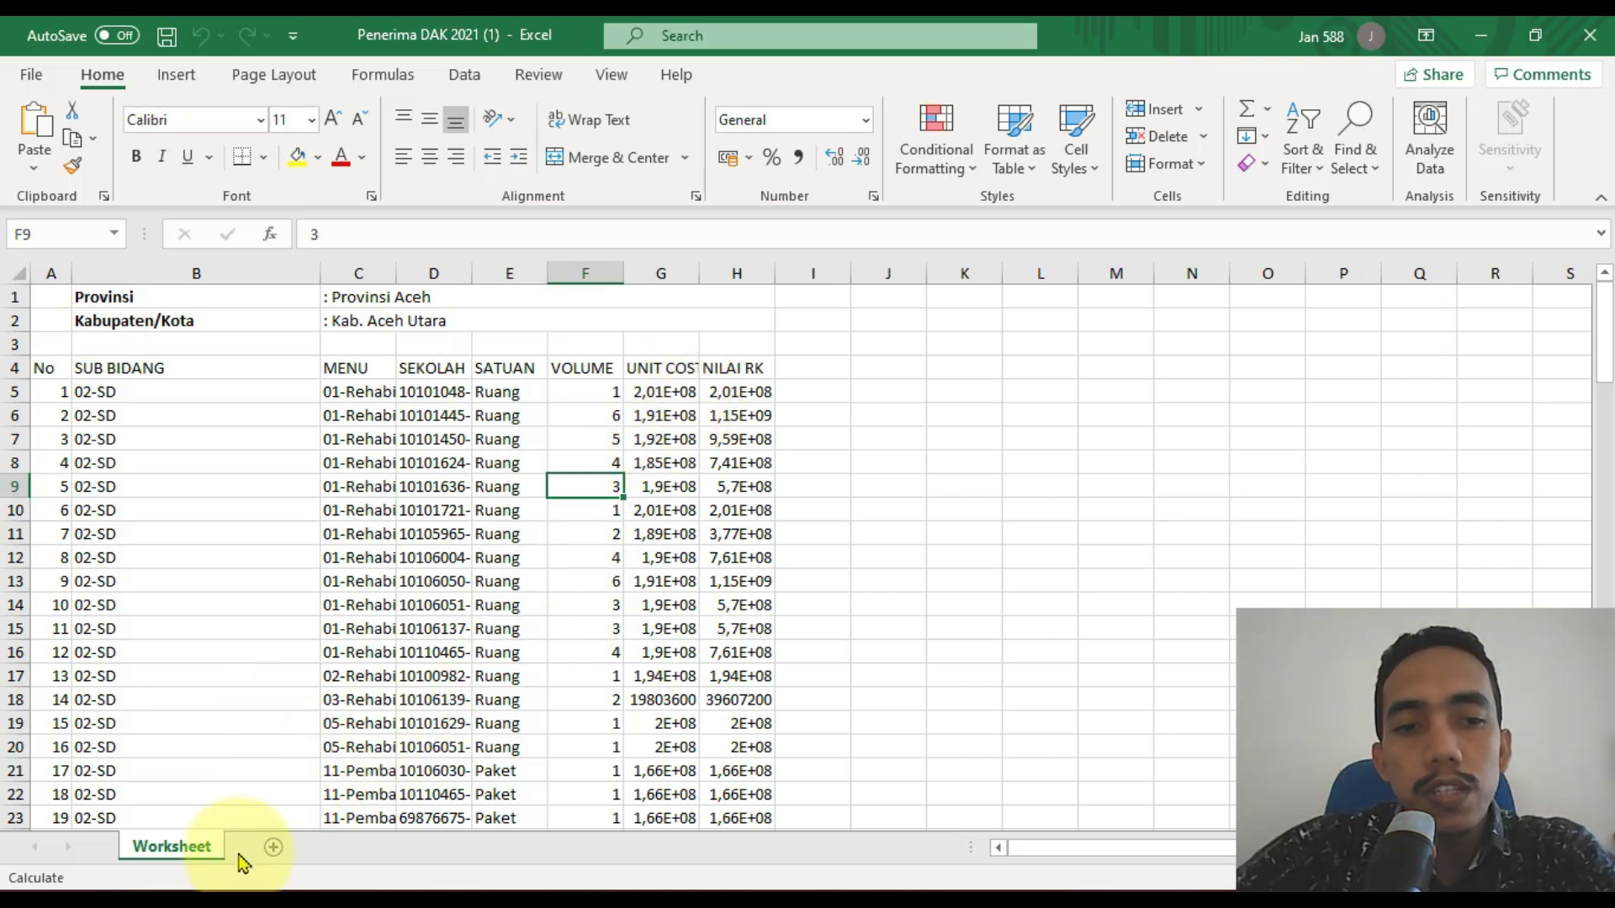
Switch back to Chrome, search Google for dapodik in a new tab and open the dapo.kemdikbud.go.id site.
{"action": "key", "text": "alt+Tab"}
{"action": "left_click", "coordinate": [879, 36]}
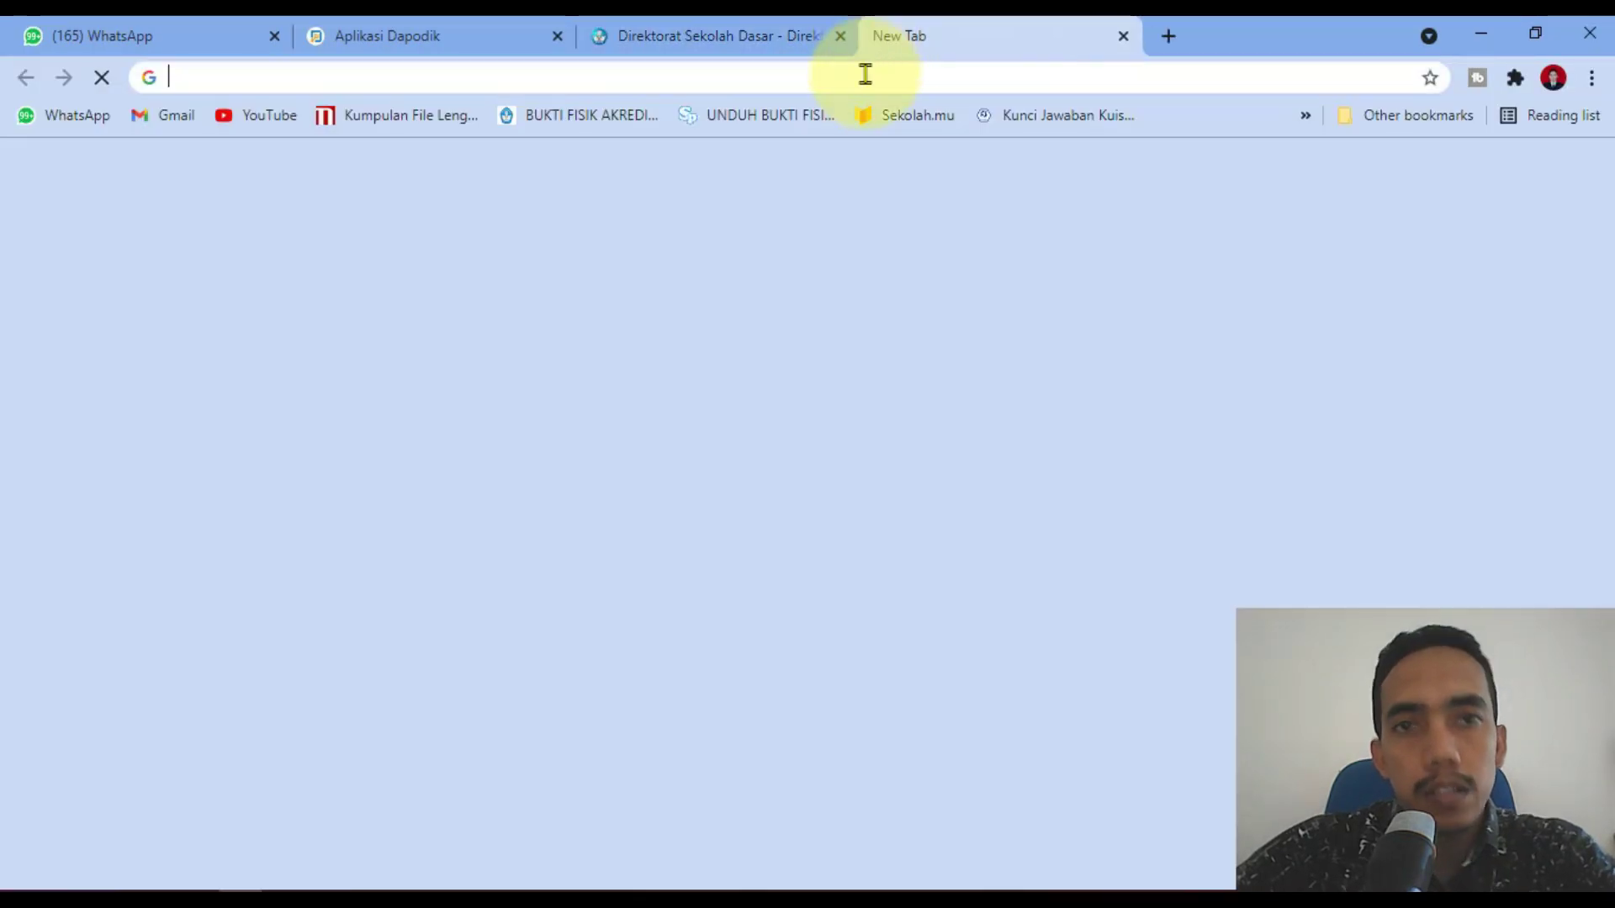
{"action": "type", "text": "dap"}
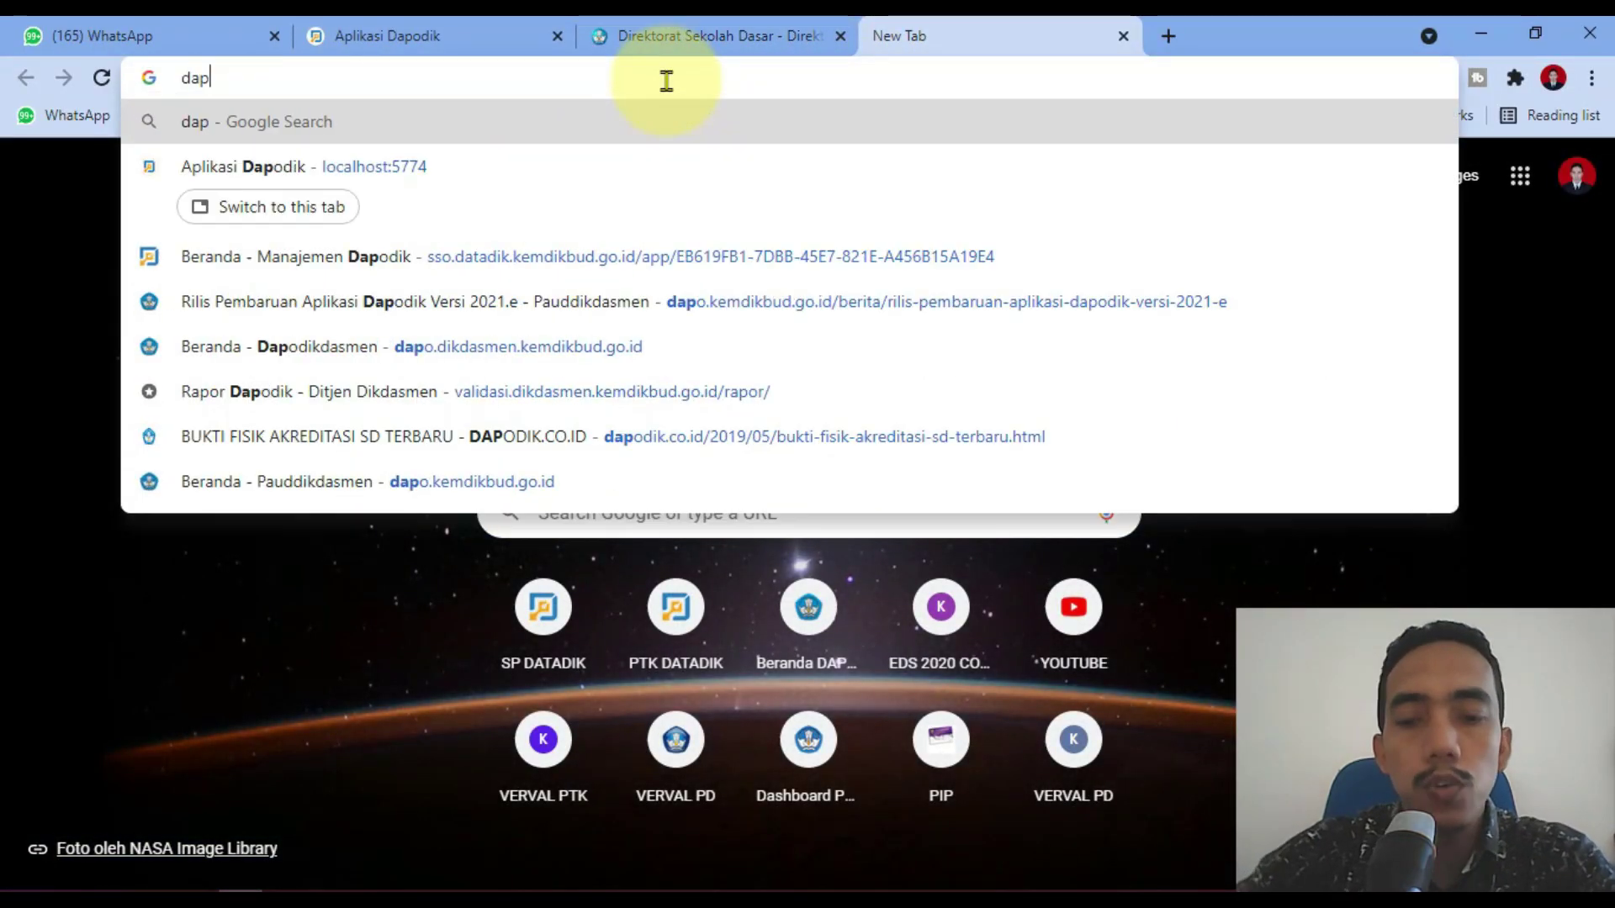
{"action": "type", "text": "odik"}
{"action": "key", "text": "Return"}
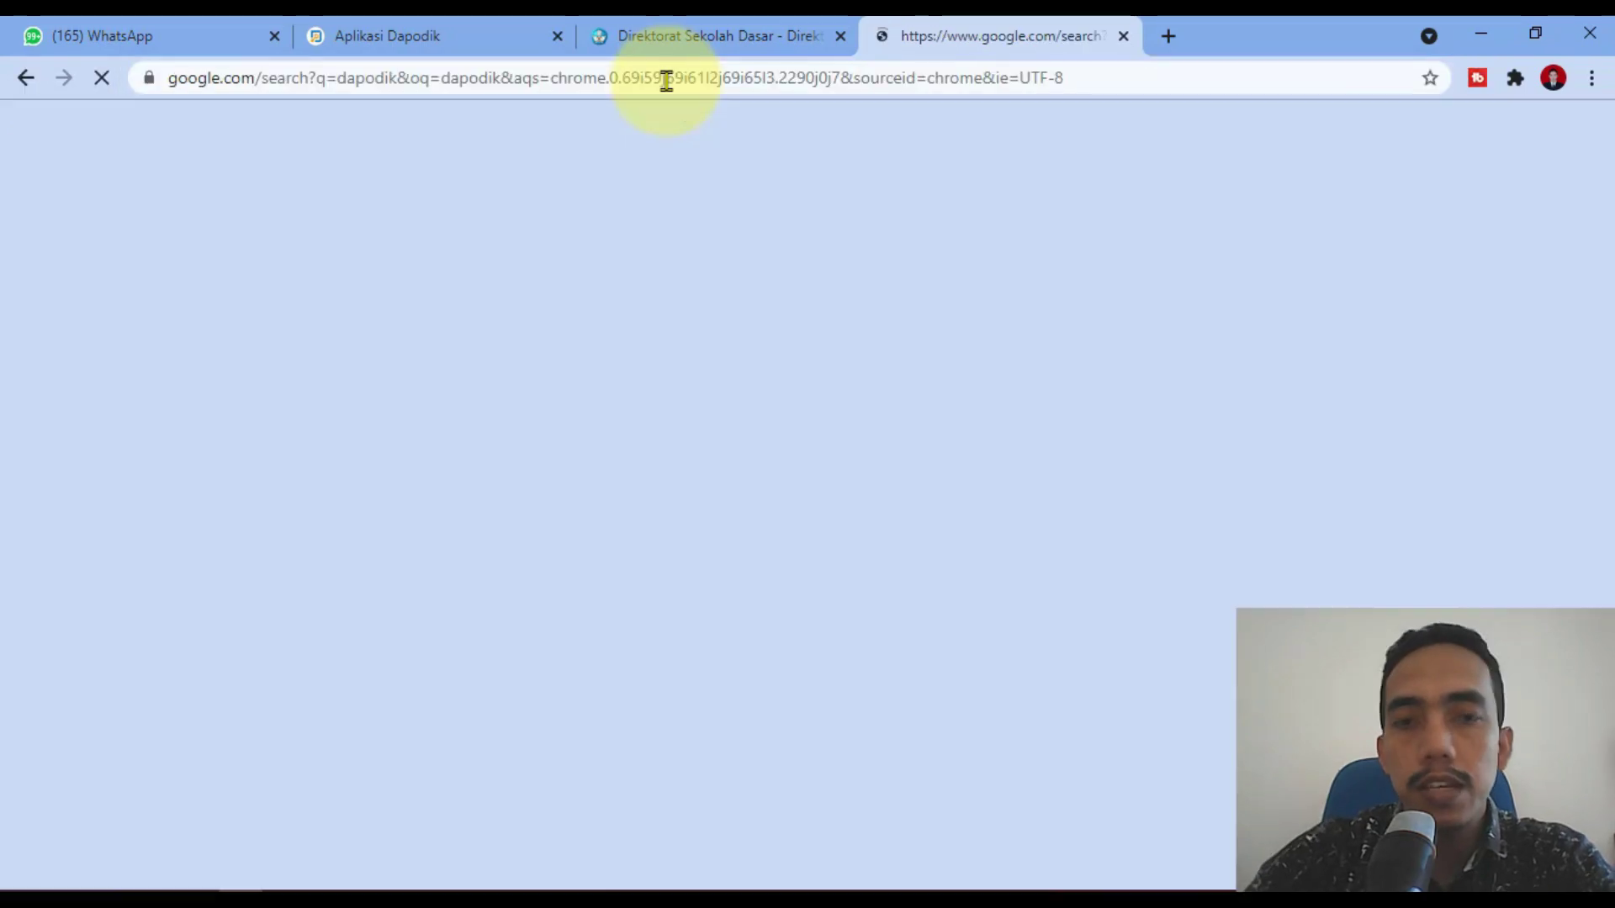
{"action": "left_click", "coordinate": [542, 360]}
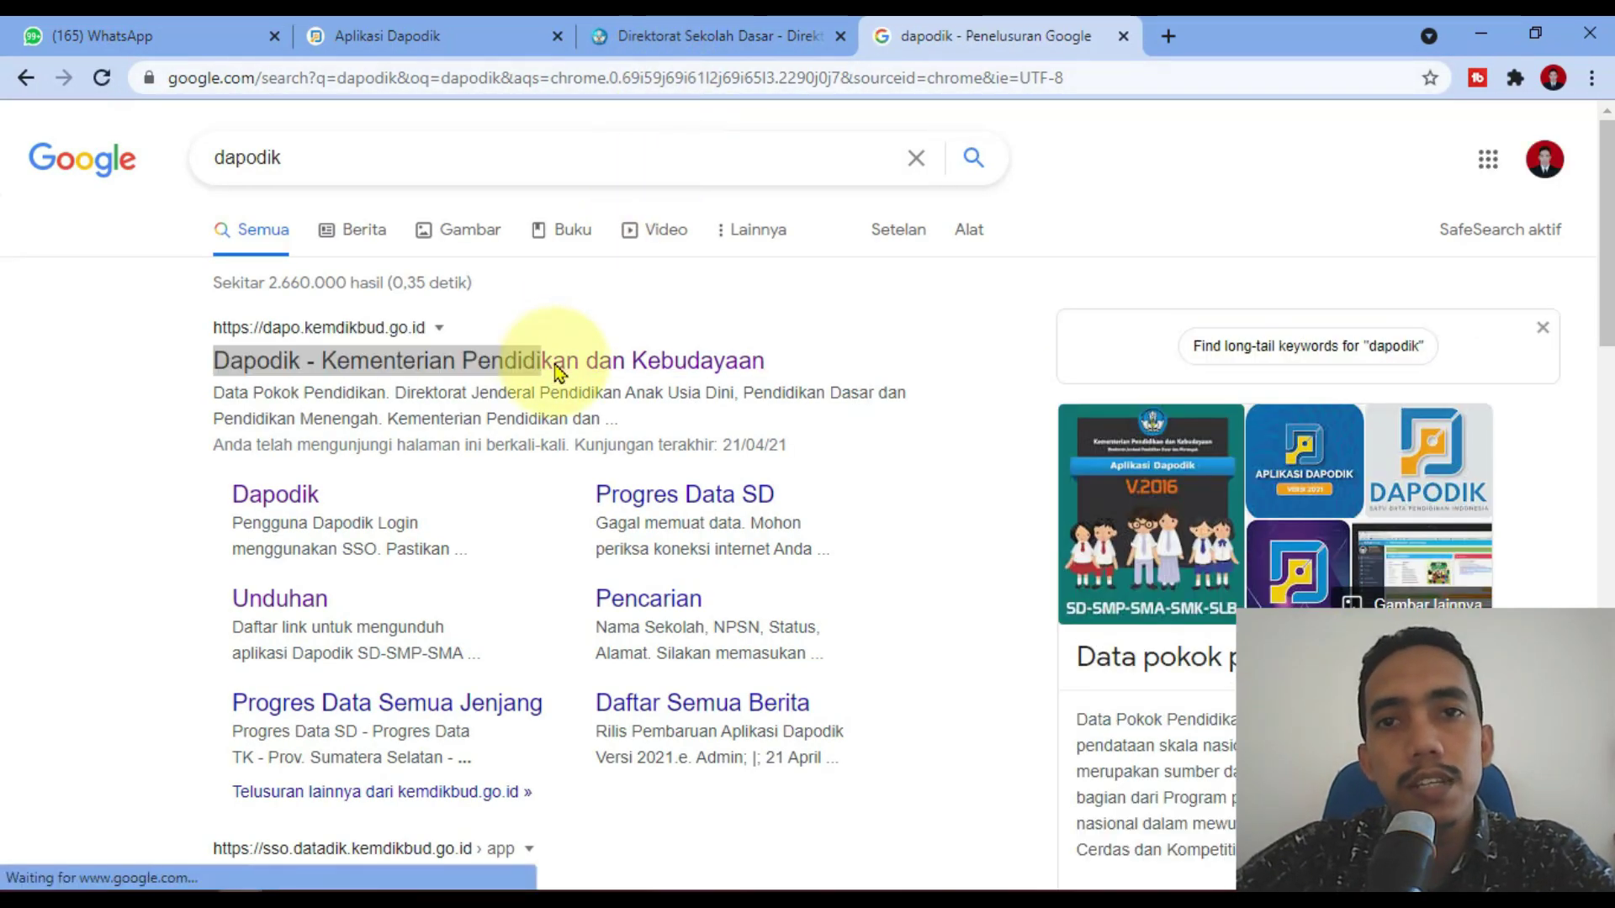
Open the news article "Pemutakhiran Dapodik Tahun 2021 dalam rangka Perencanaan DAK Fisik Pendidikan" and read its numbered points.
{"action": "scroll", "coordinate": [543, 444], "scroll_direction": "down", "scroll_amount": 20}
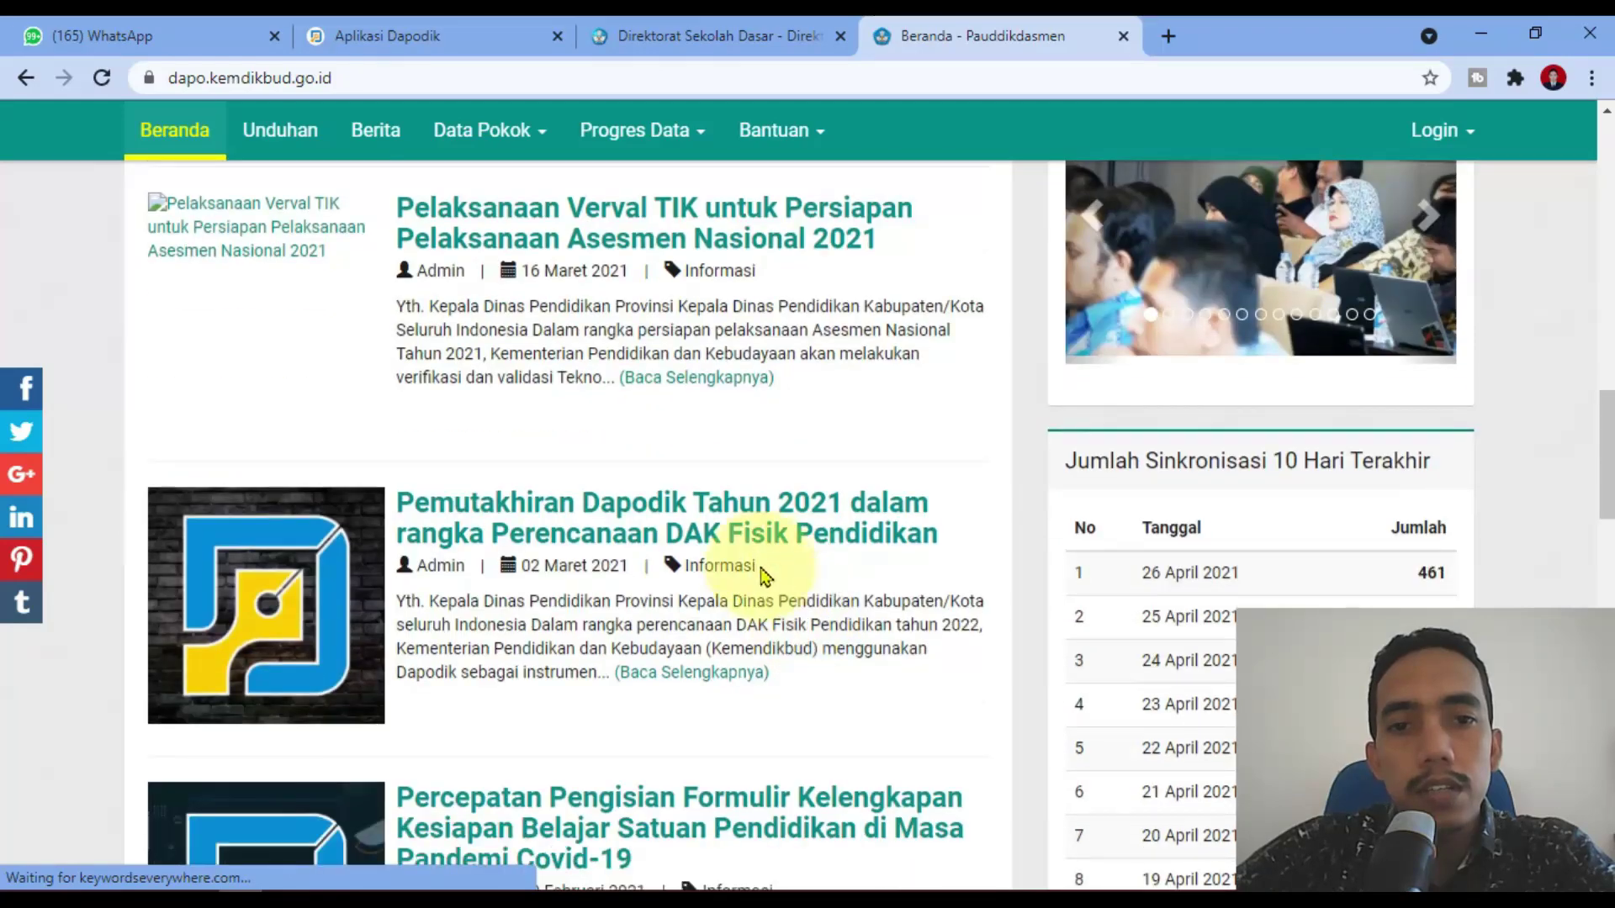
{"action": "left_click", "coordinate": [720, 513]}
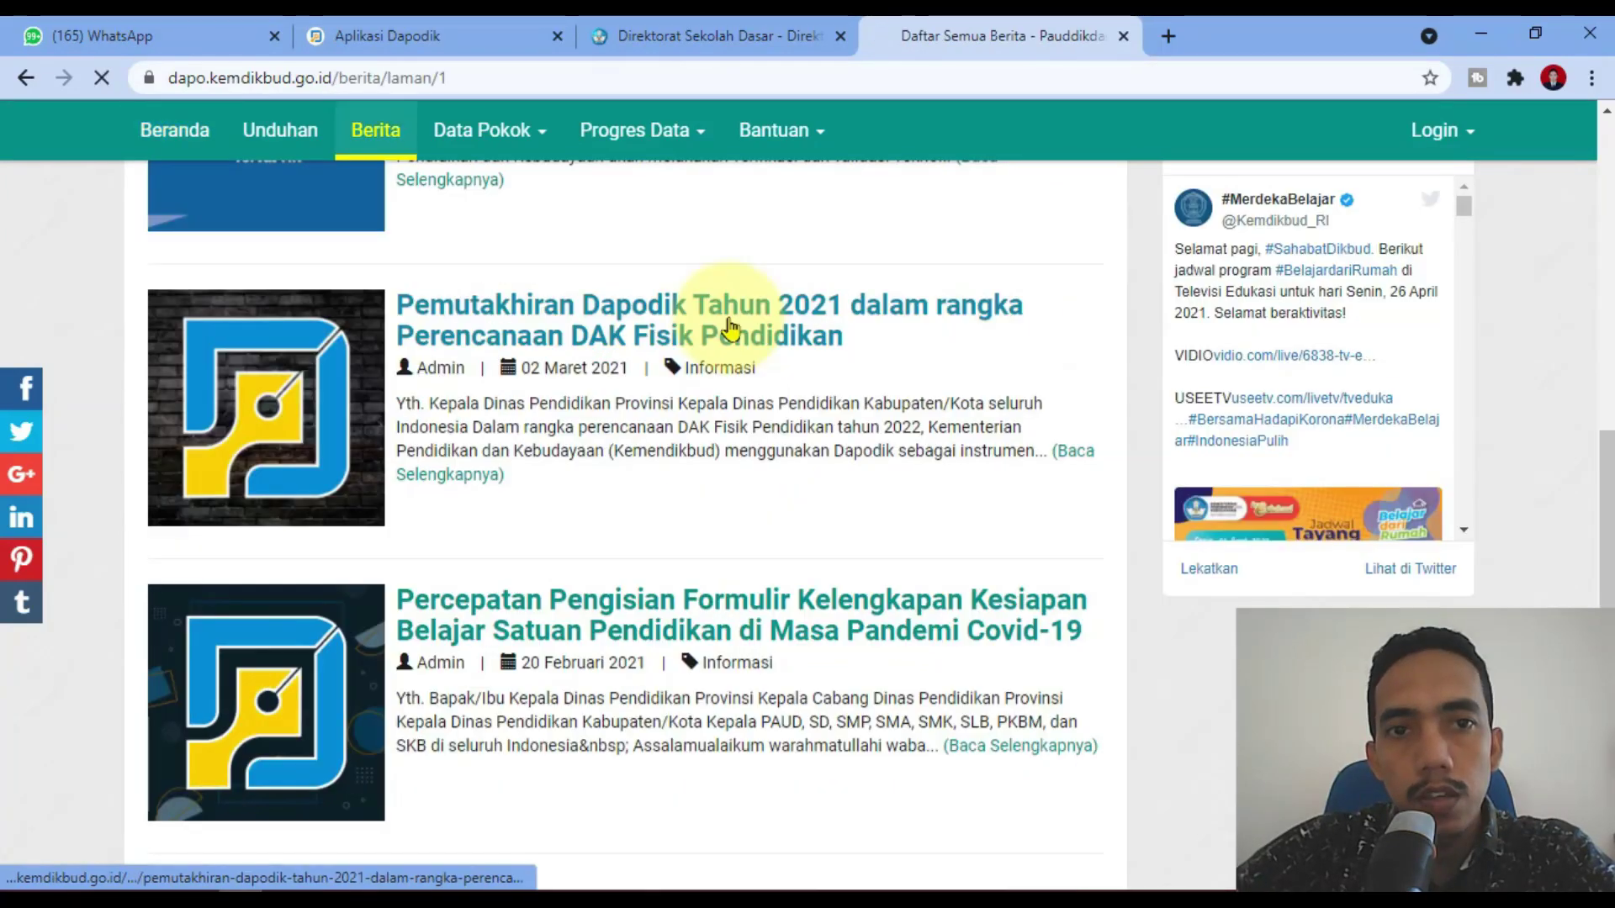
{"action": "left_click", "coordinate": [772, 337]}
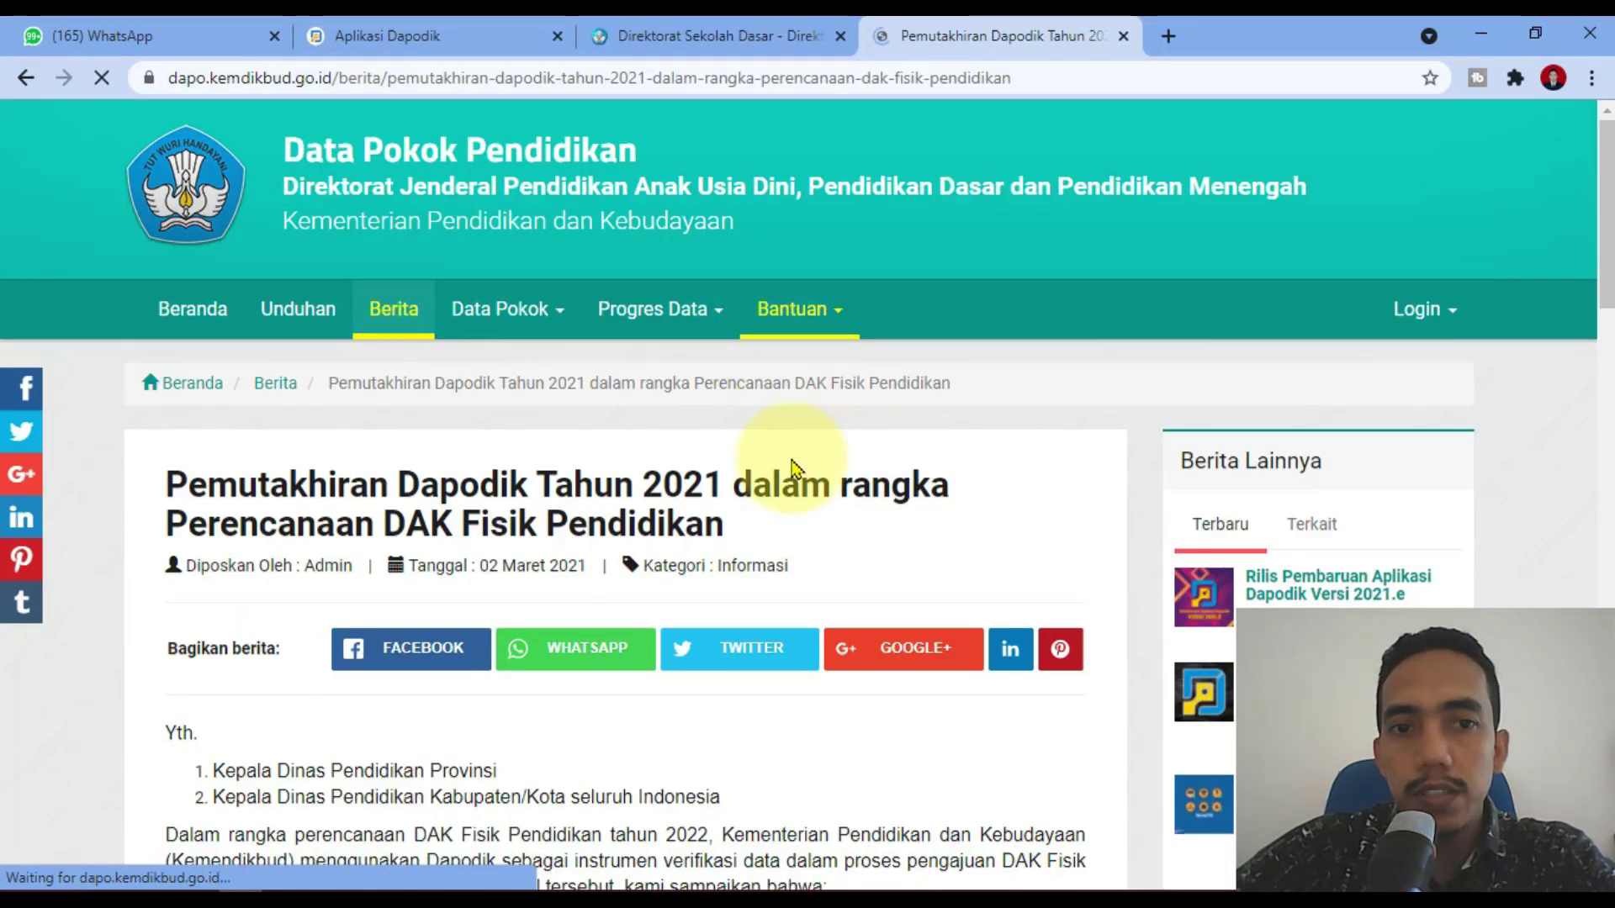
{"action": "scroll", "coordinate": [944, 672], "scroll_direction": "down", "scroll_amount": 8}
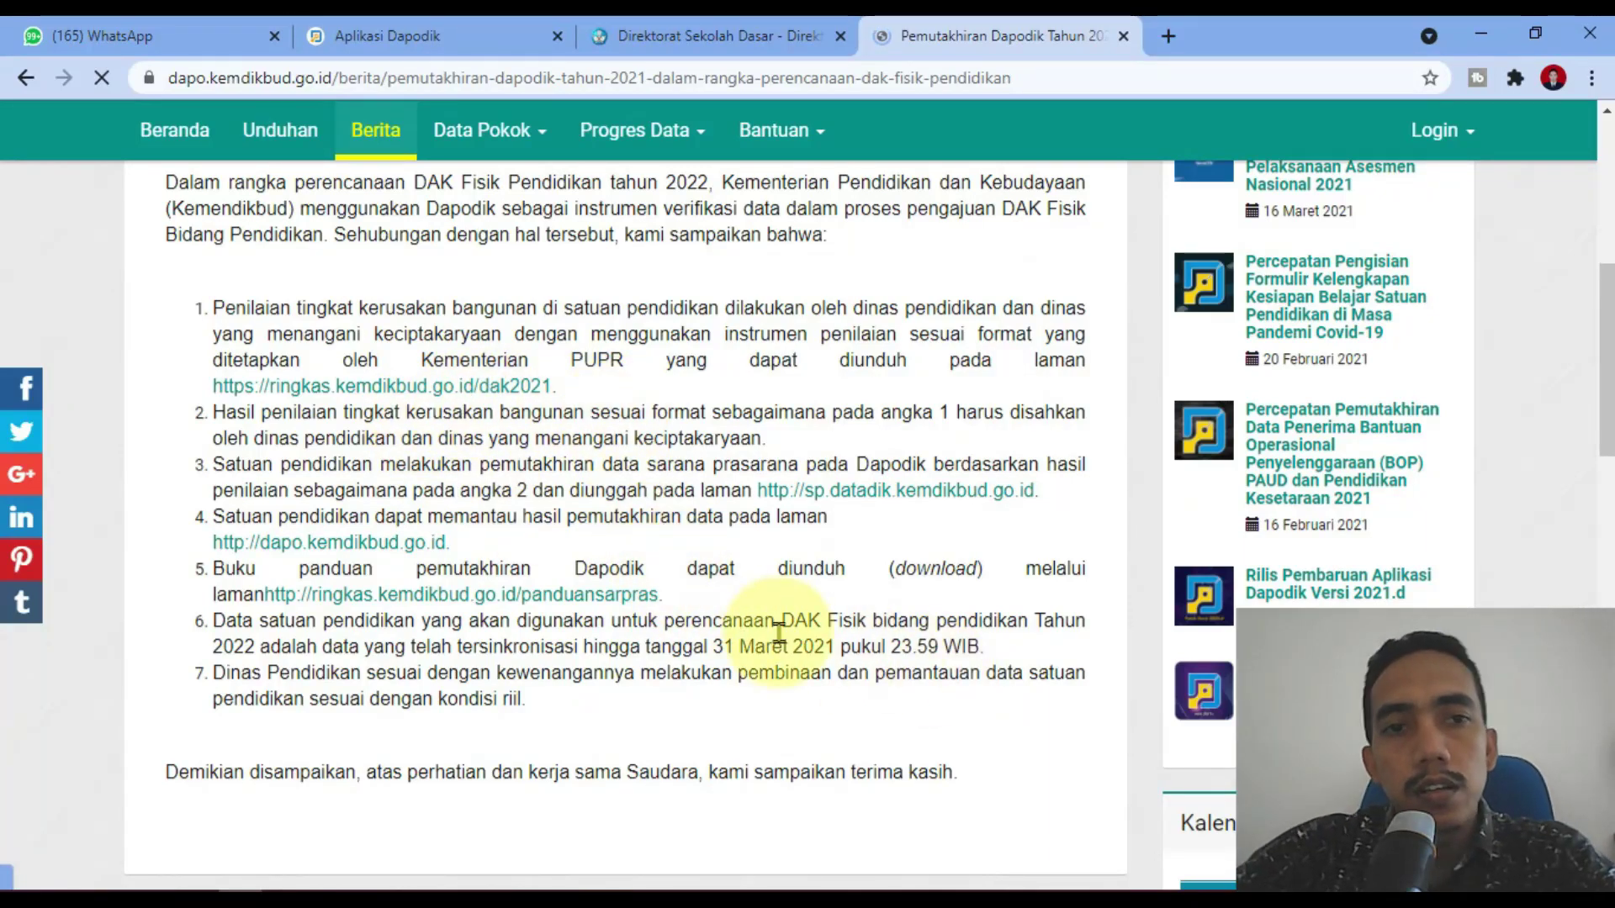
{"action": "scroll", "coordinate": [920, 643], "scroll_direction": "up", "scroll_amount": 1}
{"action": "scroll", "coordinate": [929, 644], "scroll_direction": "down", "scroll_amount": 1}
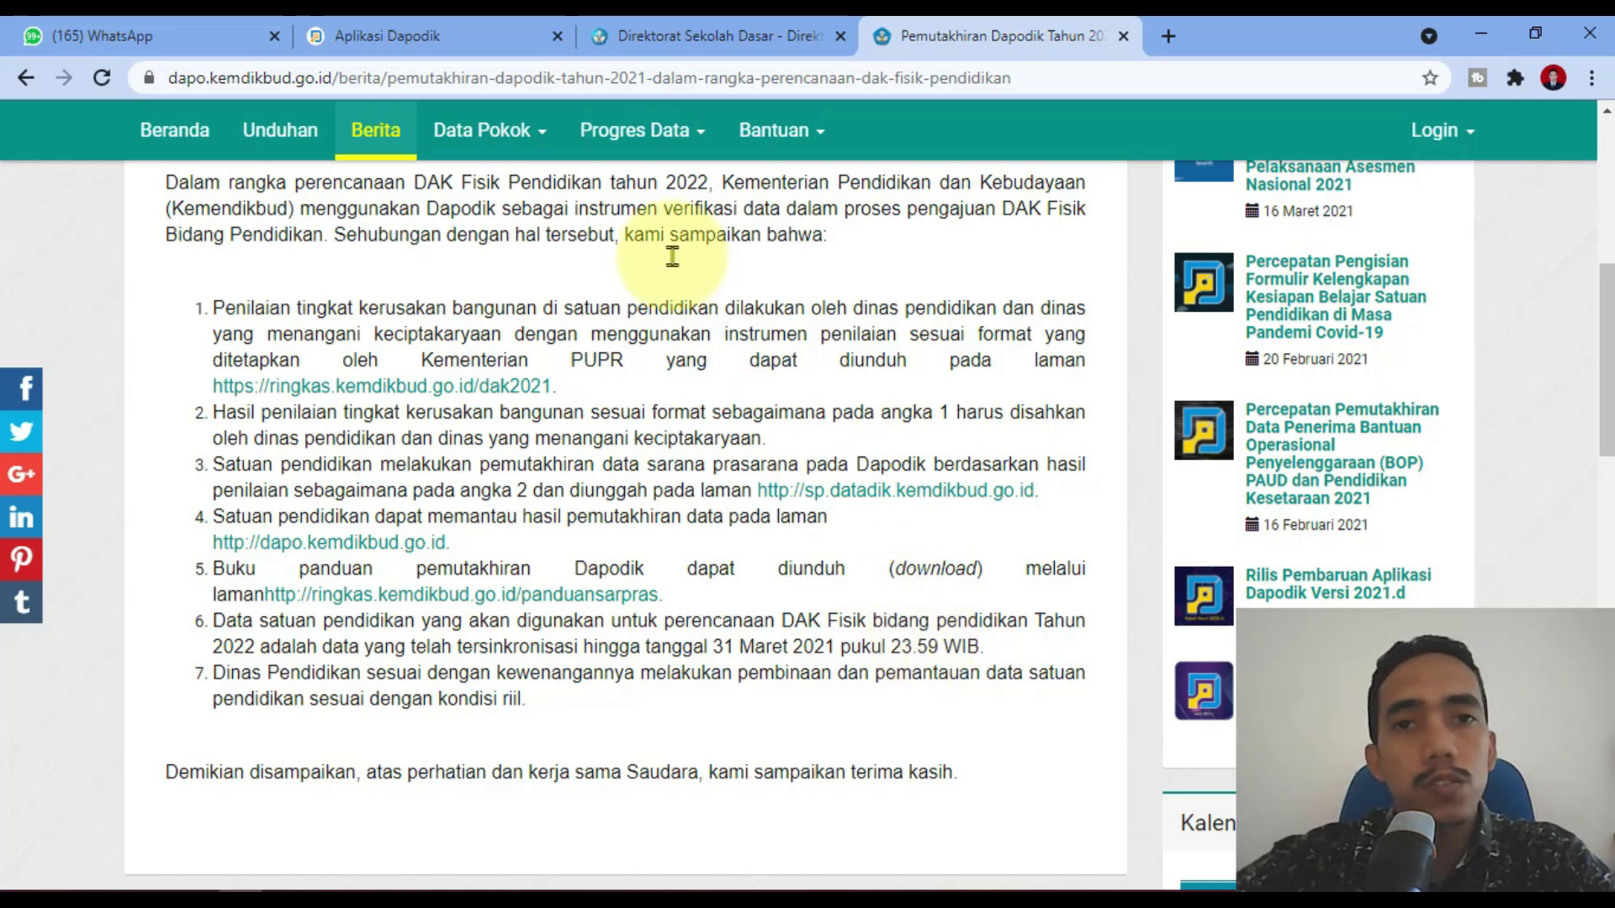
Log in to the local Dapodik application up to the user role selection.
{"action": "left_click", "coordinate": [420, 33]}
{"action": "left_click", "coordinate": [692, 764]}
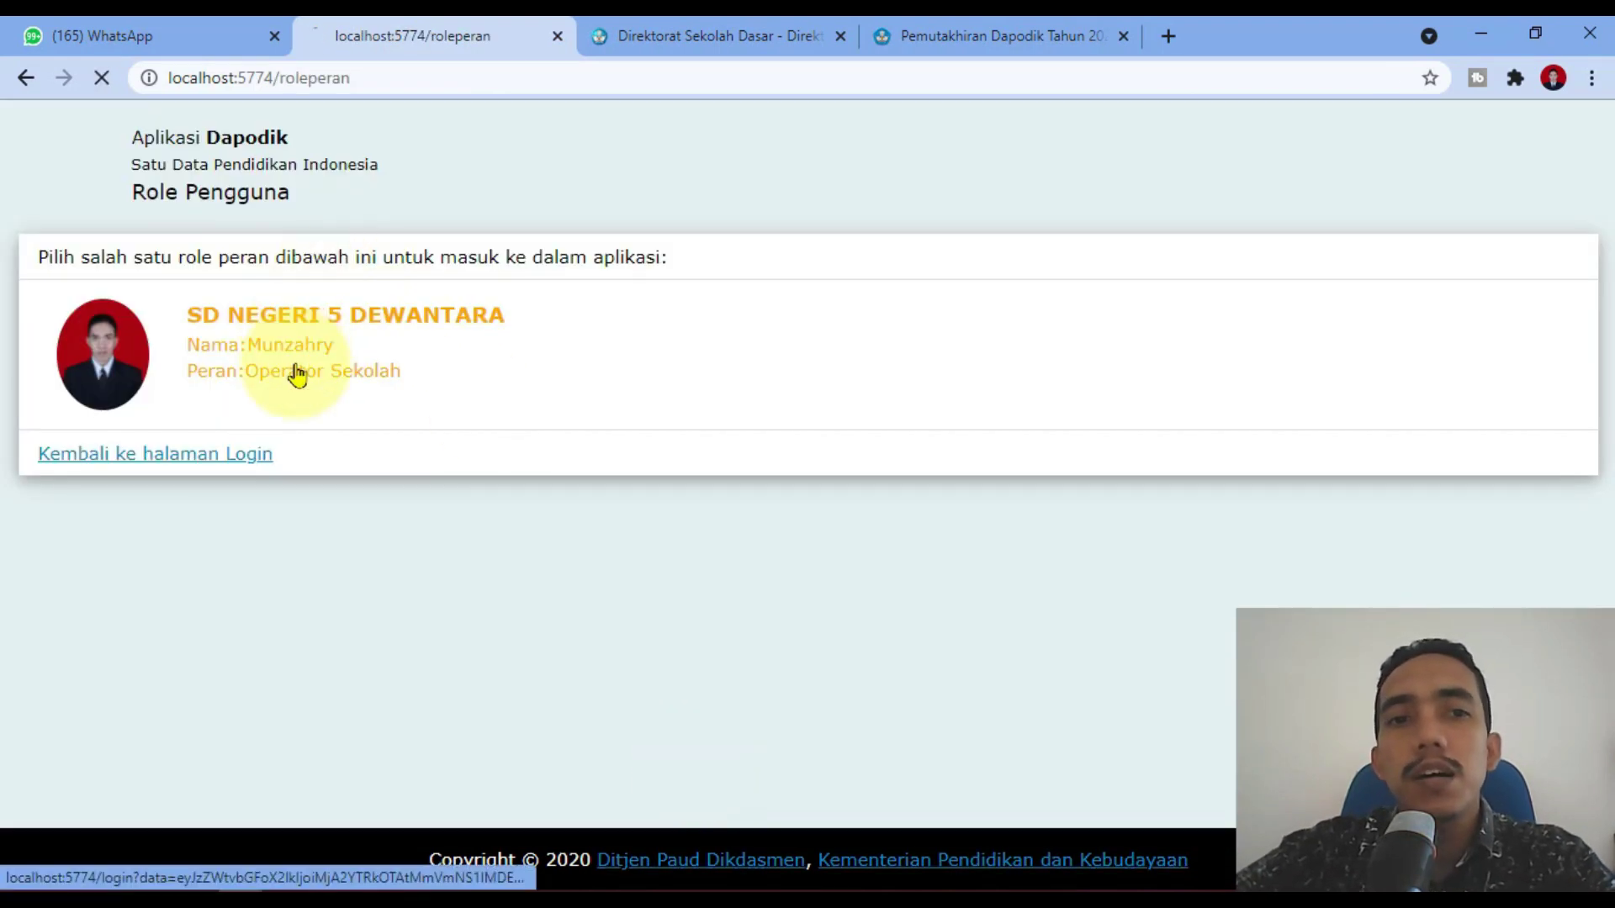
Return to the DAK Fisik article and examine point 1 on assessing building damage.
{"action": "left_click", "coordinate": [976, 34]}
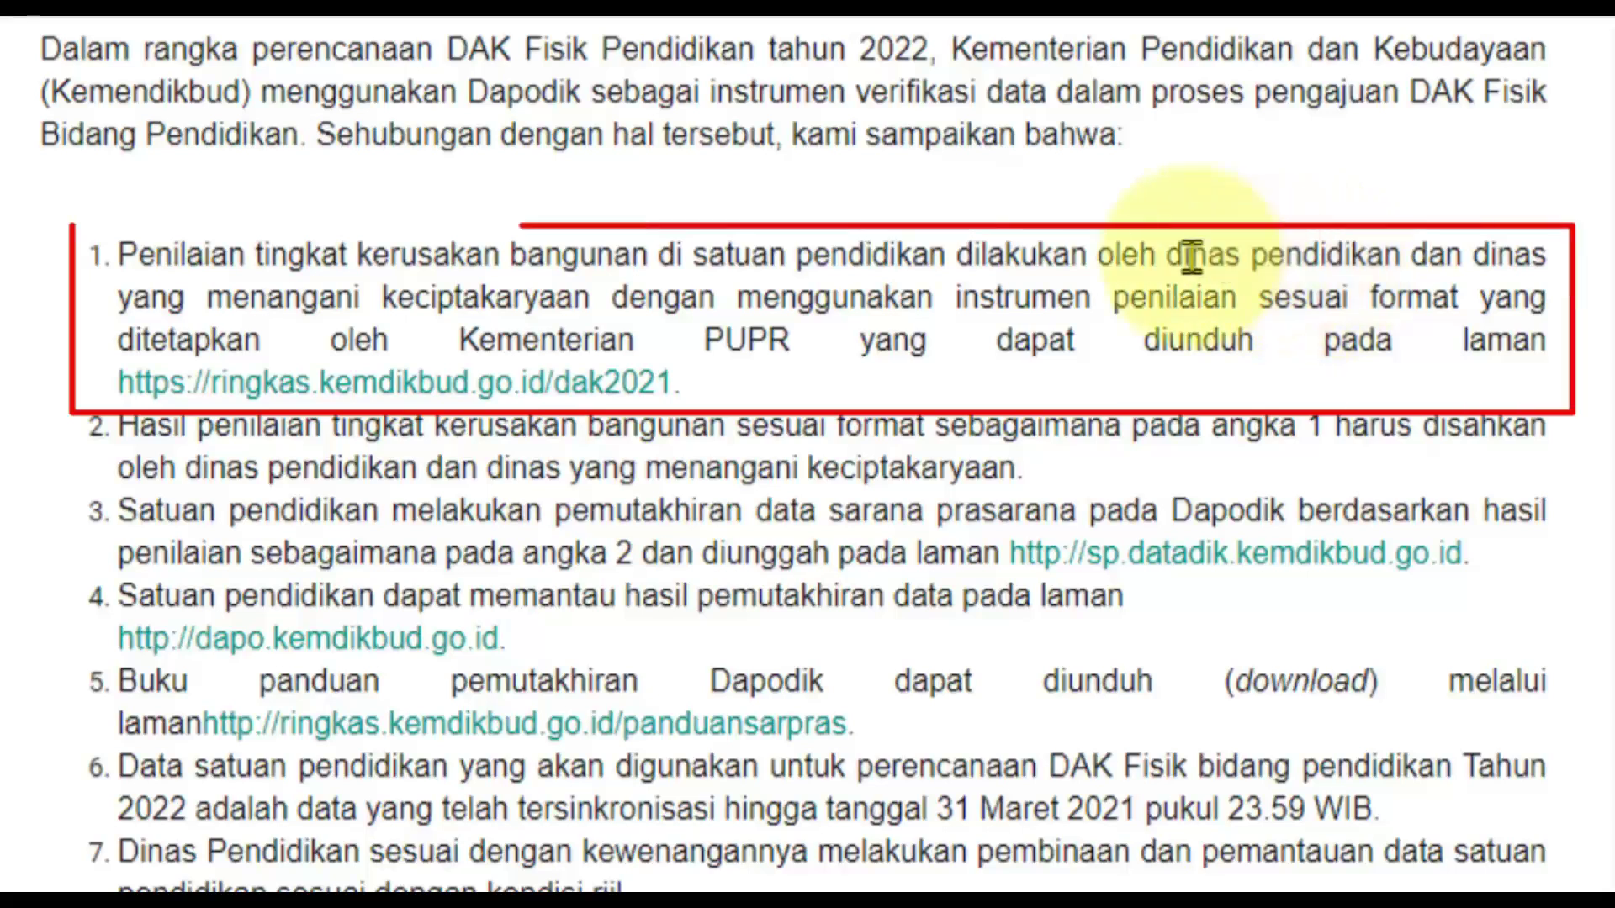
{"action": "left_click_drag", "start_coordinate": [1169, 254], "coordinate": [1023, 350]}
{"action": "left_click", "coordinate": [1075, 376]}
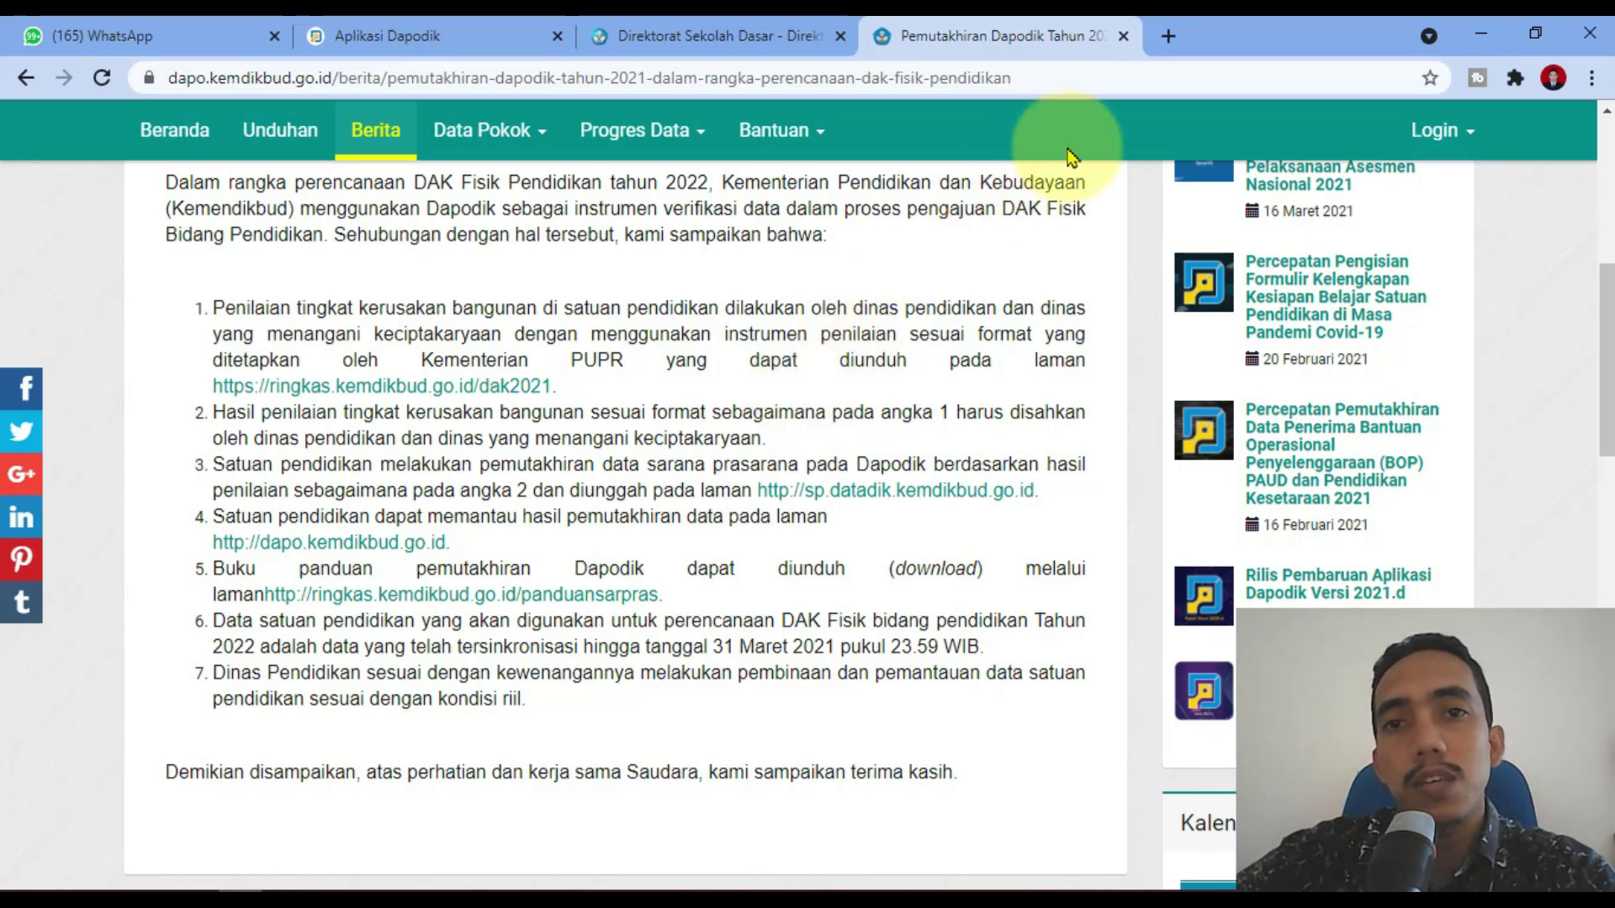
Open sp.datadik.kemdikbud.go.id in a new tab and log in using SSO.
{"action": "left_click", "coordinate": [1168, 36]}
{"action": "type", "text": "sp.datadik.kemdikbud.go.id"}
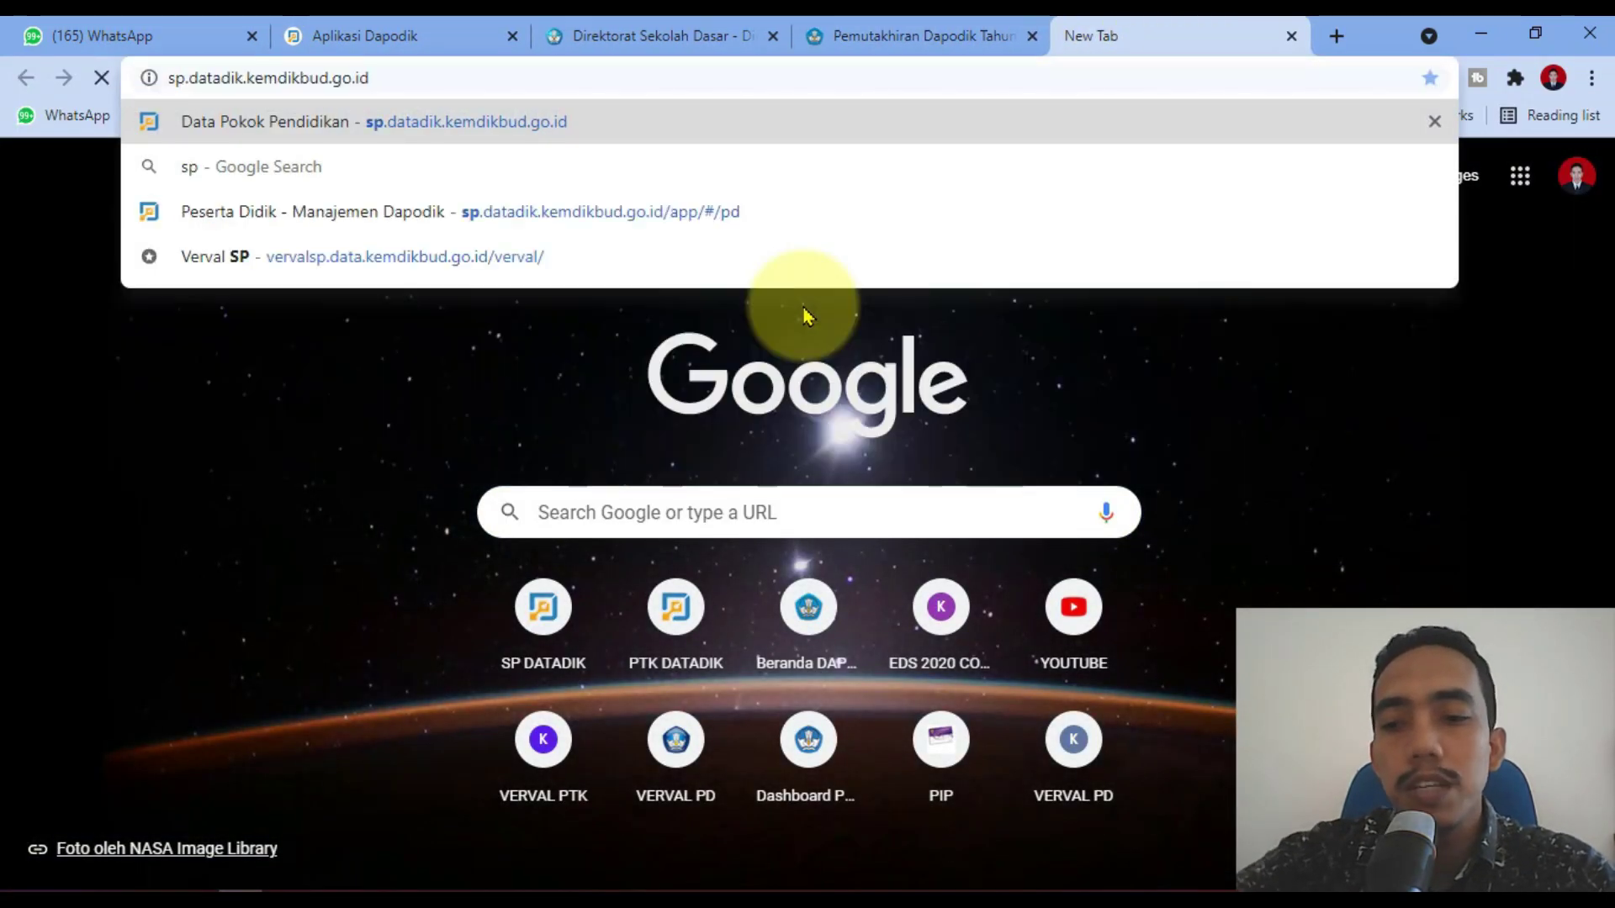
{"action": "key", "text": "Return"}
{"action": "left_click", "coordinate": [856, 604]}
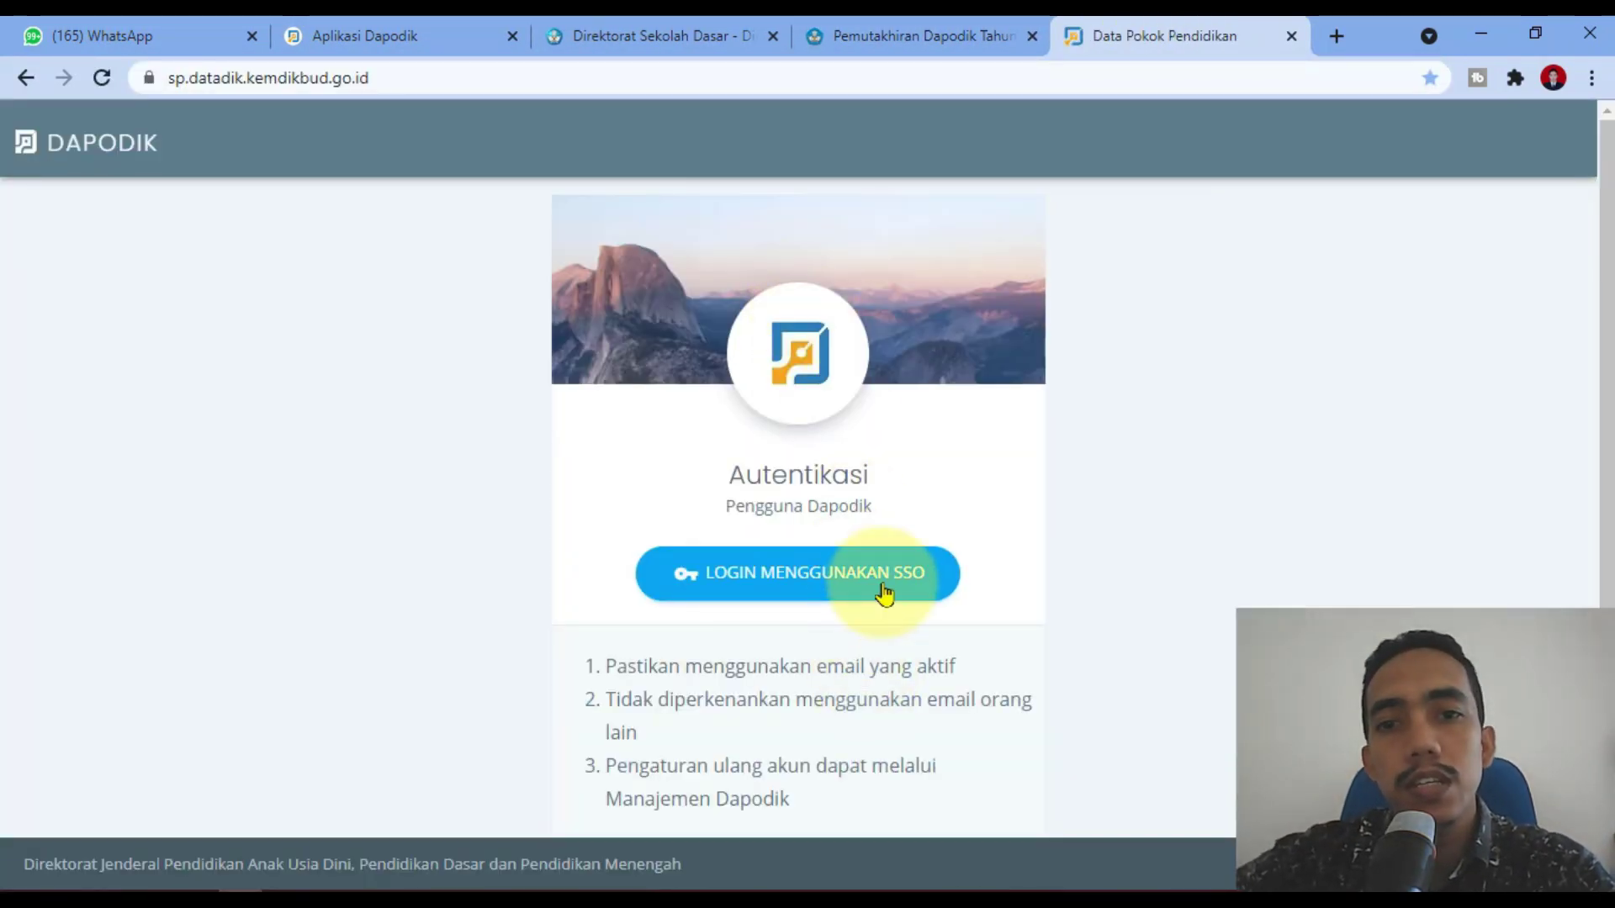
{"action": "left_click", "coordinate": [681, 623]}
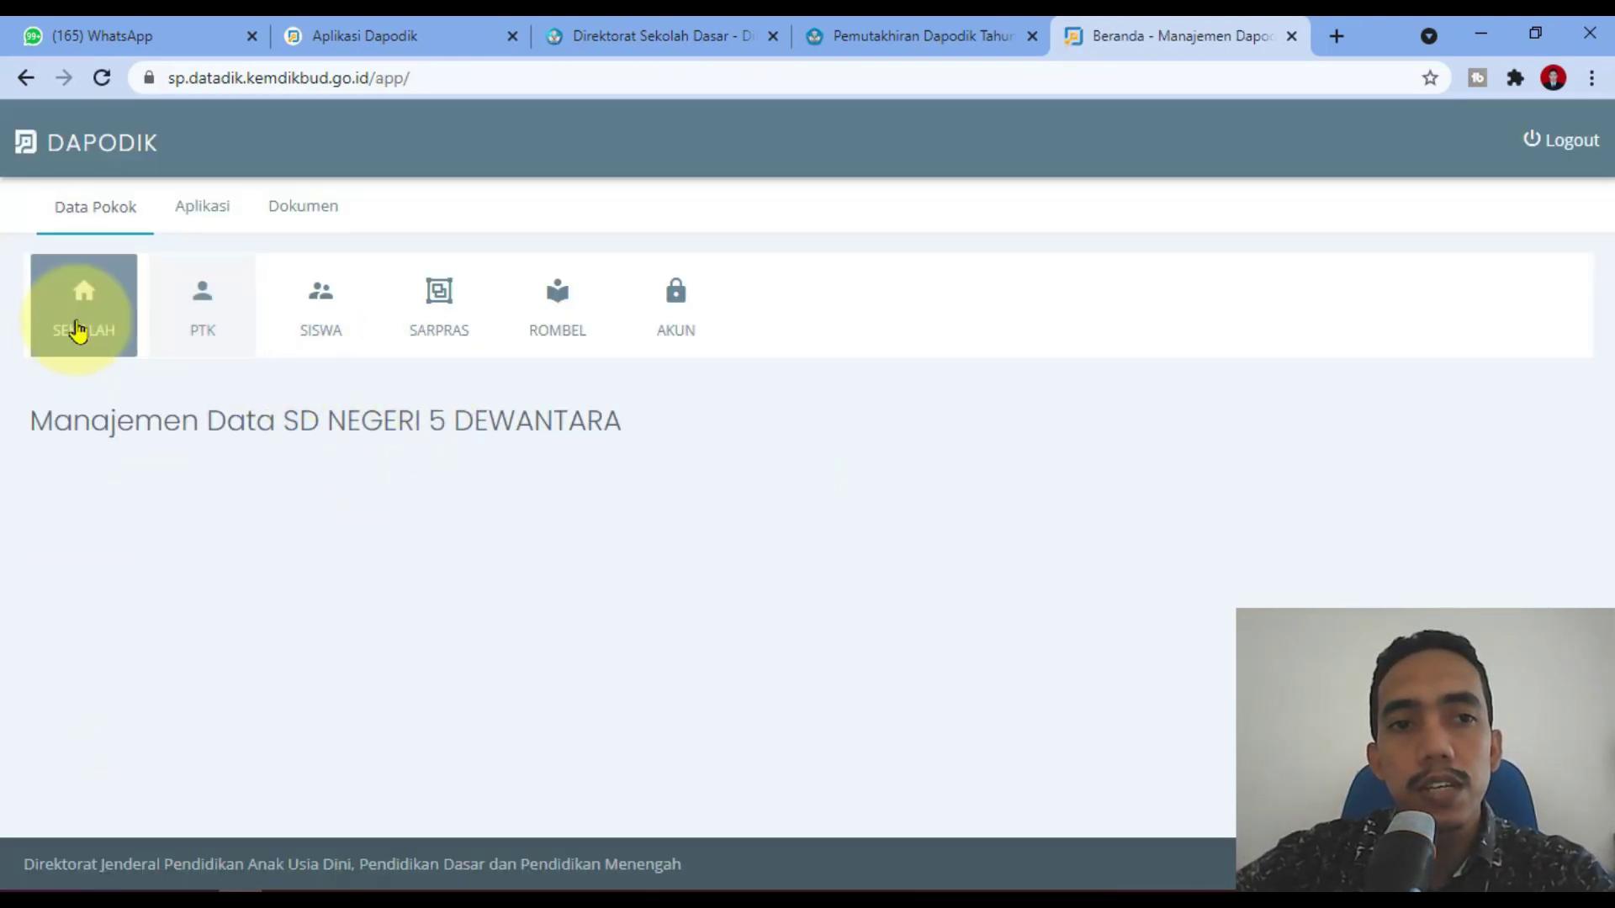
Open the school's Sarpras data and look through the Daftar Prasarana list.
{"action": "left_click", "coordinate": [450, 313]}
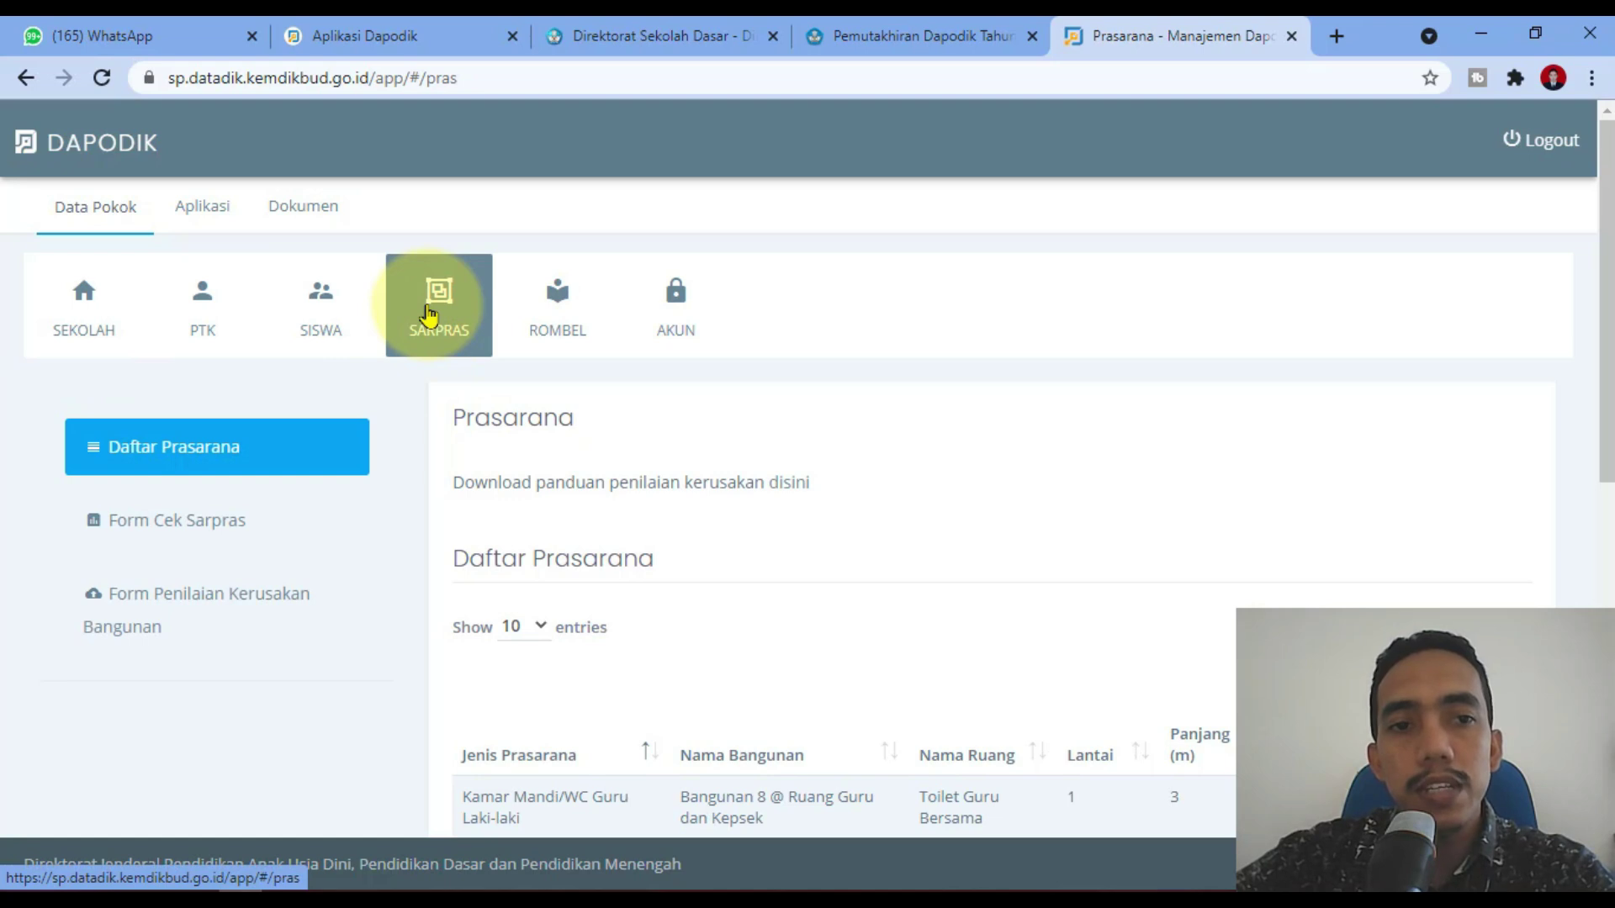
{"action": "scroll", "coordinate": [774, 516], "scroll_direction": "down", "scroll_amount": 1}
{"action": "scroll", "coordinate": [948, 684], "scroll_direction": "down", "scroll_amount": 3}
{"action": "scroll", "coordinate": [289, 594], "scroll_direction": "up", "scroll_amount": 4}
Open Form Cek Sarpras and review the ownership options for each room type.
{"action": "left_click", "coordinate": [223, 521]}
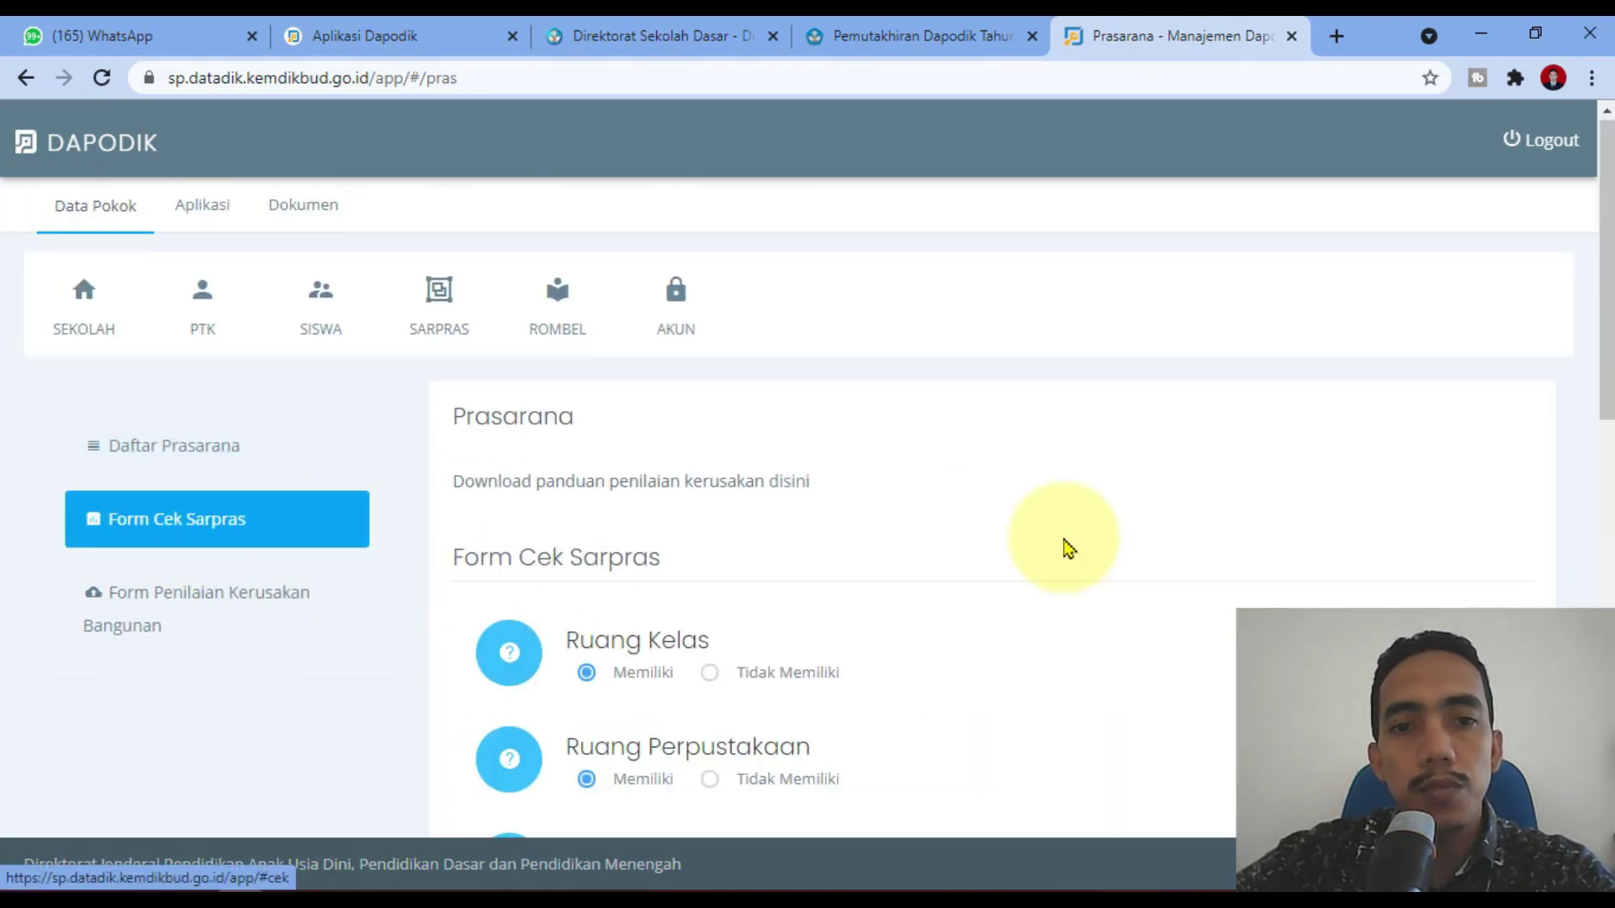
{"action": "scroll", "coordinate": [1020, 588], "scroll_direction": "down", "scroll_amount": 3}
{"action": "scroll", "coordinate": [635, 621], "scroll_direction": "up", "scroll_amount": 2}
{"action": "scroll", "coordinate": [1124, 572], "scroll_direction": "down", "scroll_amount": 1}
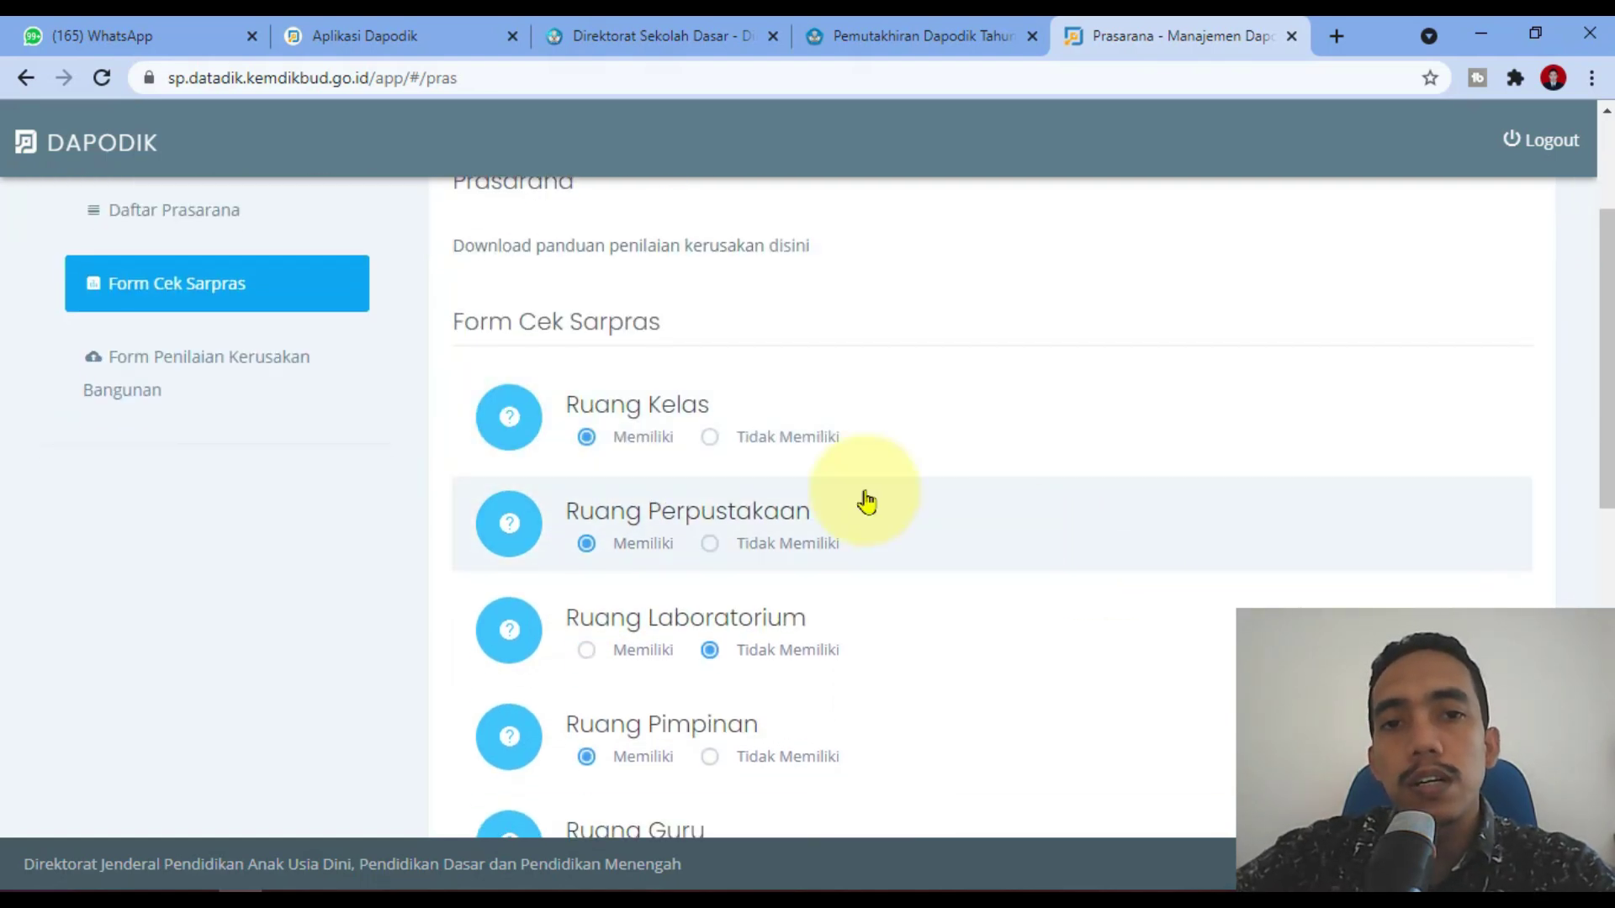
Reread the article's introduction on DAK Fisik Pendidikan planning for 2022 and check it against Form Cek Sarpras.
{"action": "left_click", "coordinate": [866, 34]}
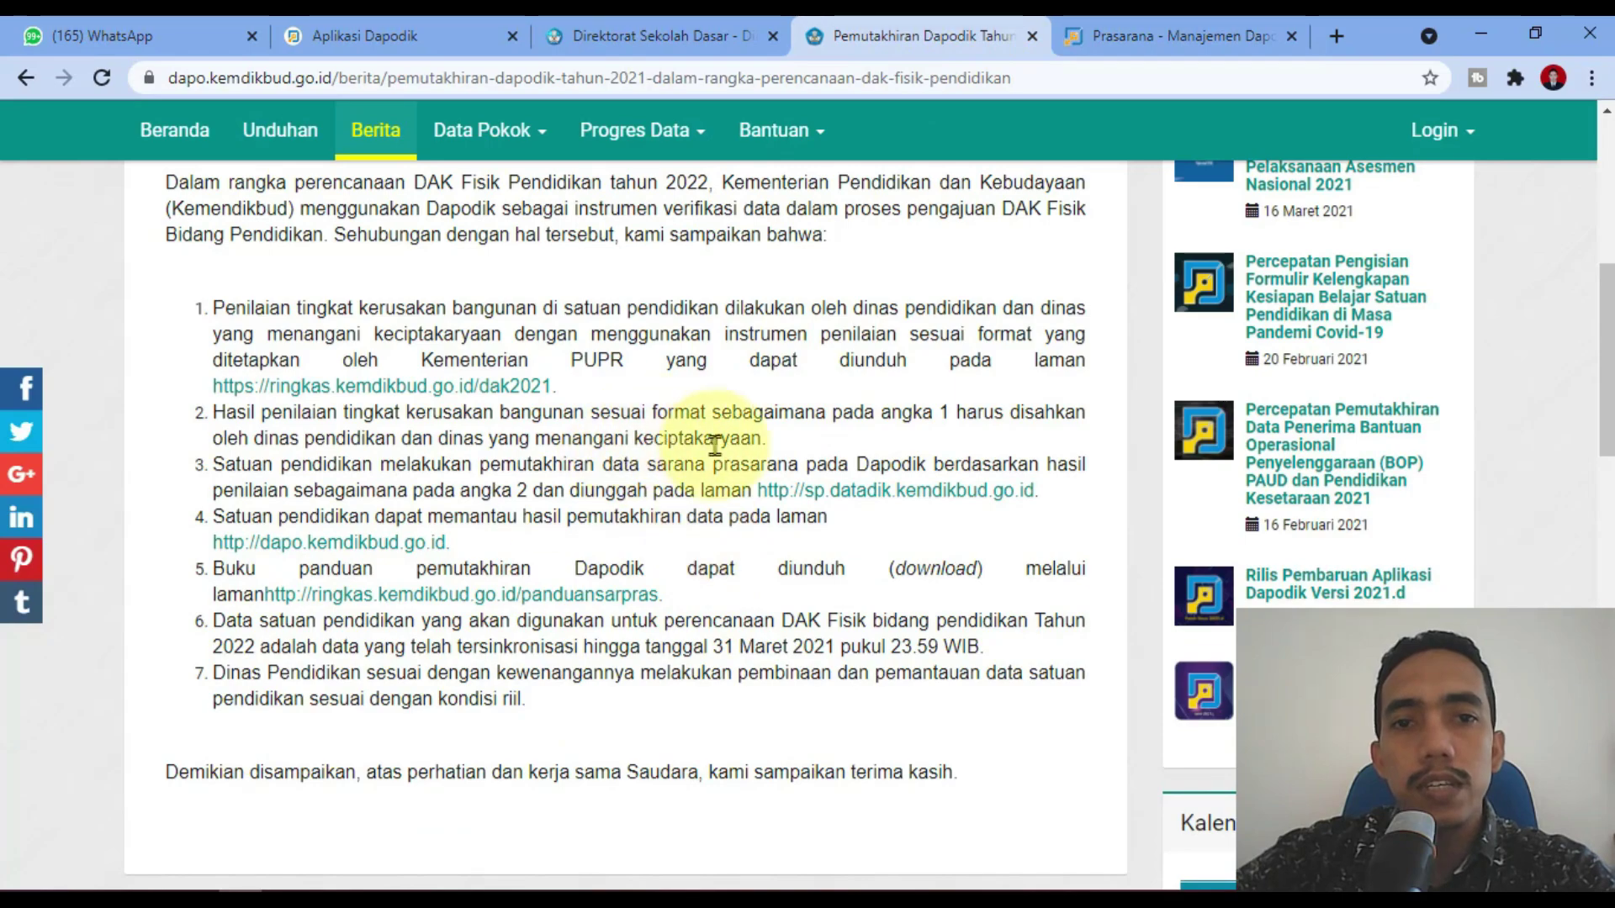
{"action": "scroll", "coordinate": [589, 378], "scroll_direction": "up", "scroll_amount": 1}
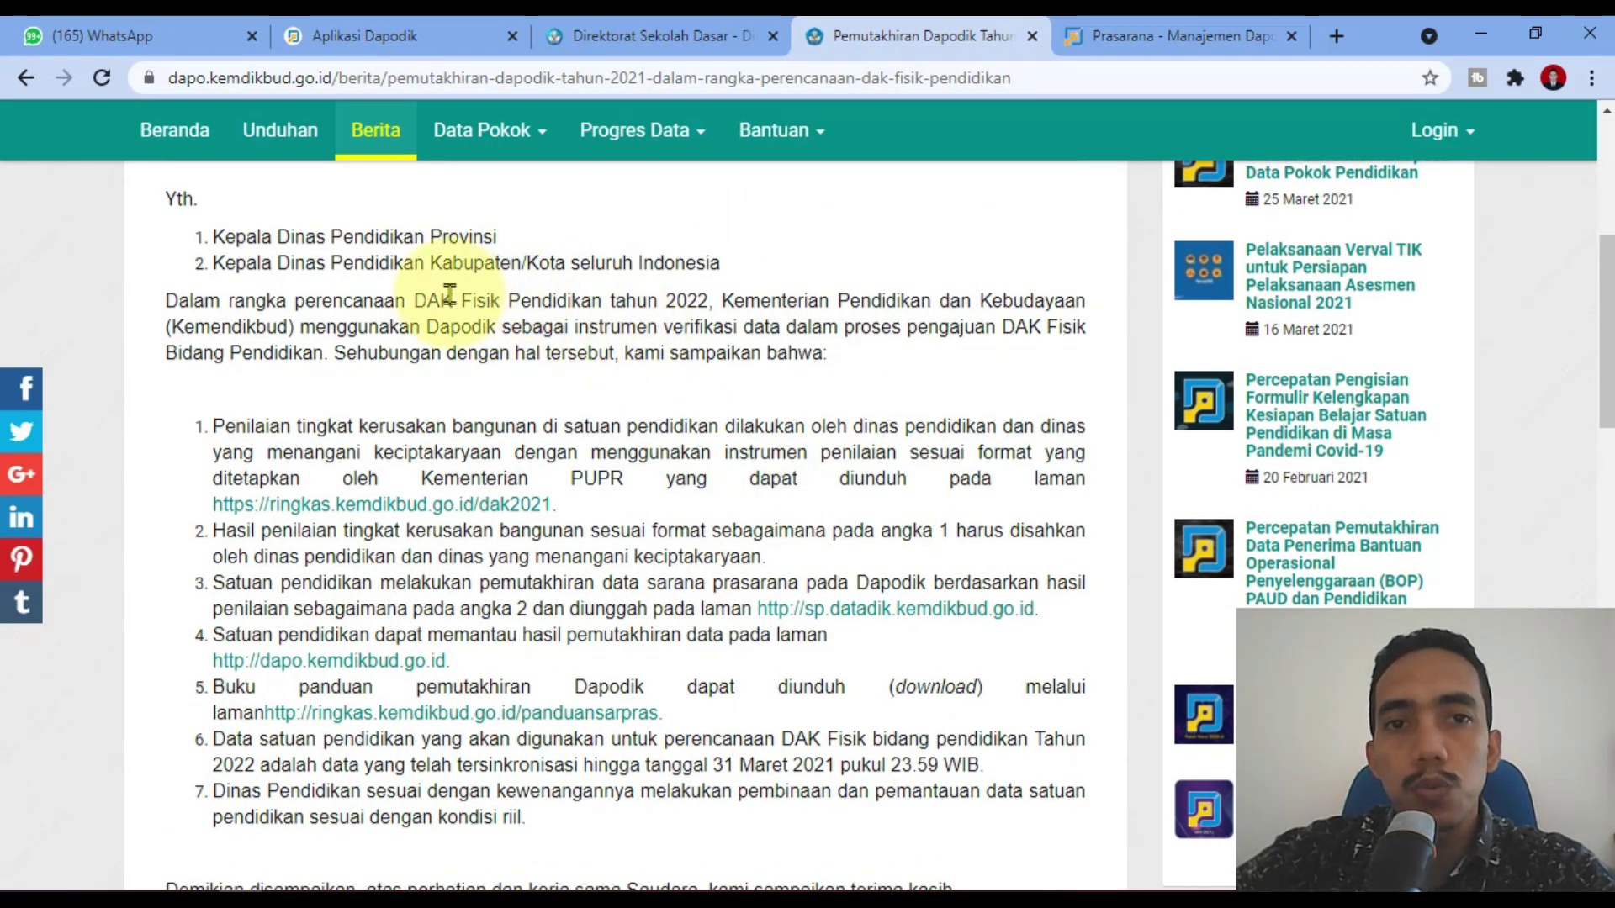
{"action": "left_click_drag", "start_coordinate": [412, 300], "coordinate": [713, 301]}
{"action": "left_click", "coordinate": [1010, 303]}
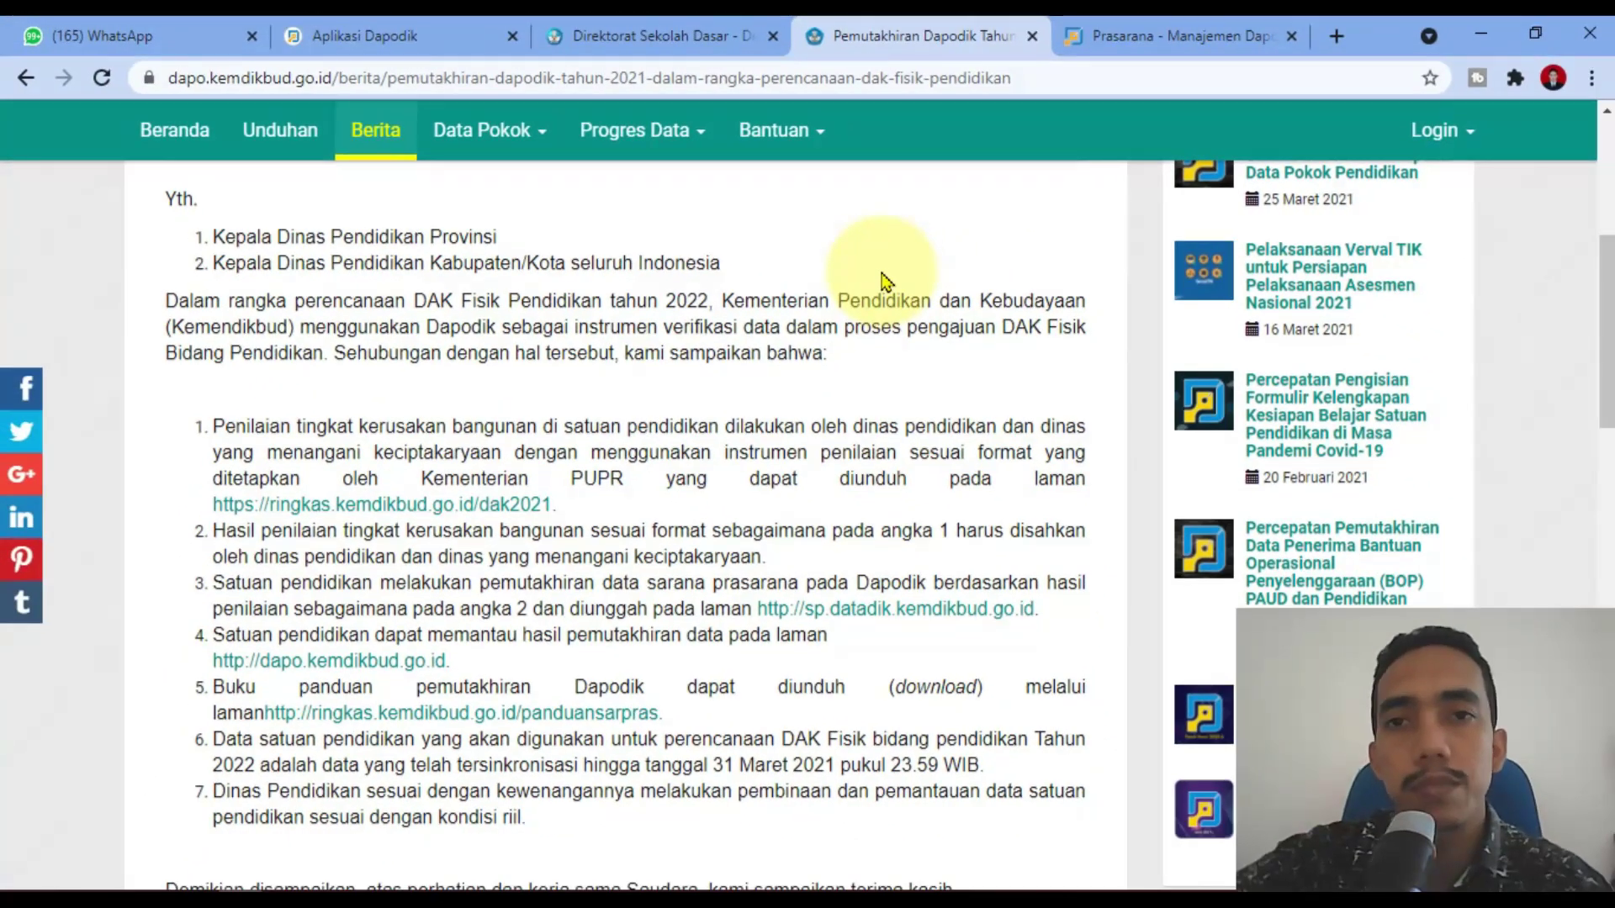
{"action": "left_click", "coordinate": [1119, 36]}
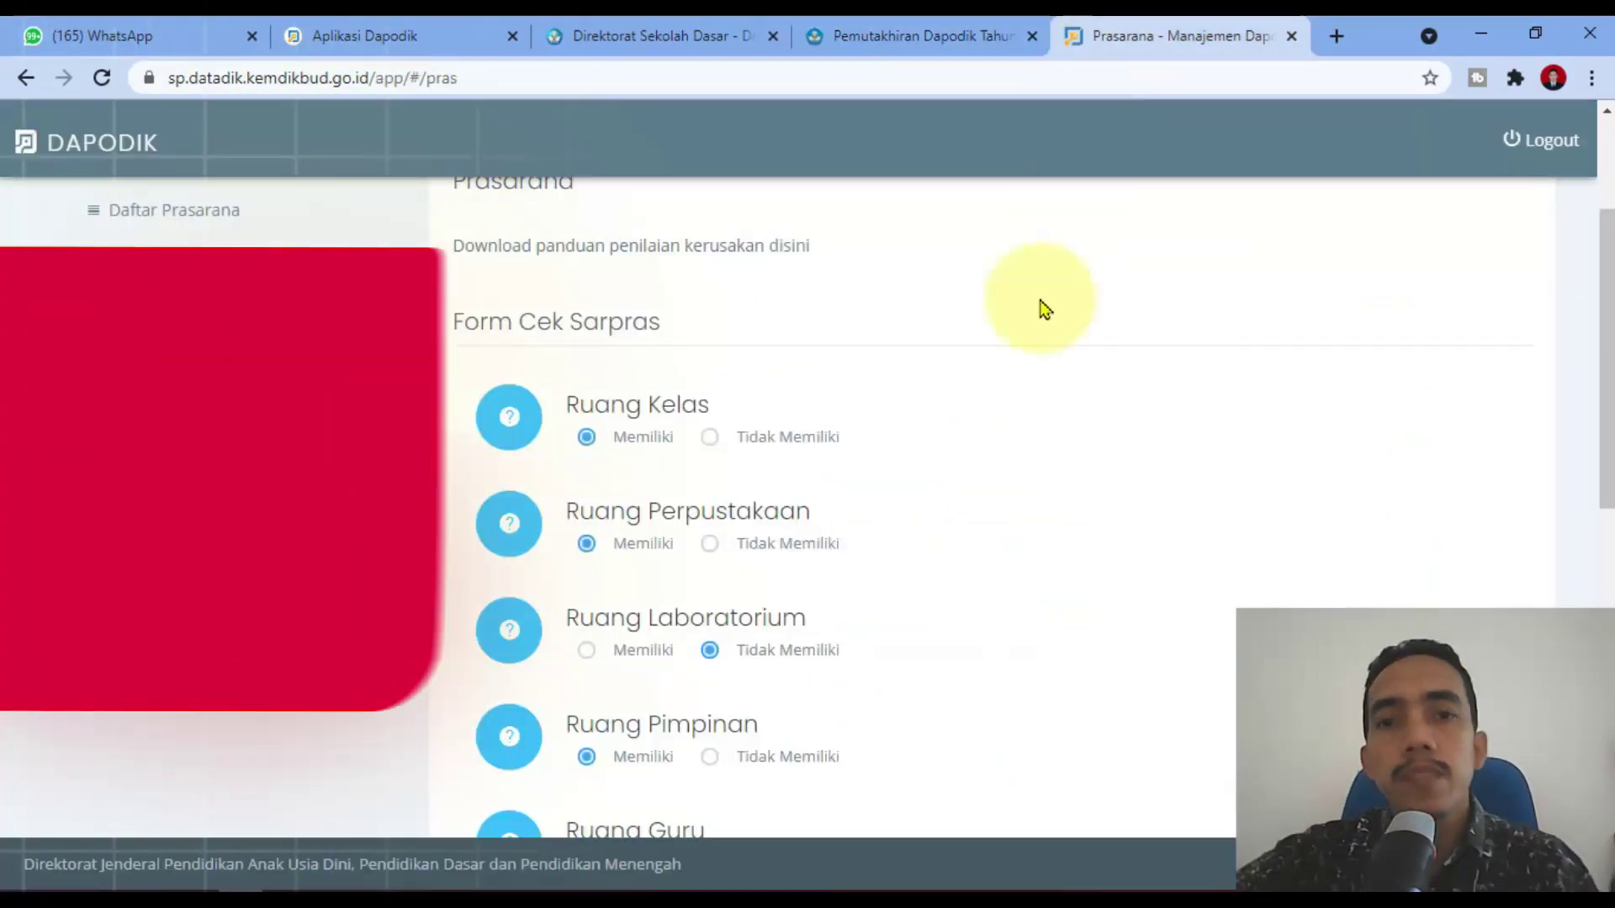
{"action": "left_click", "coordinate": [949, 25]}
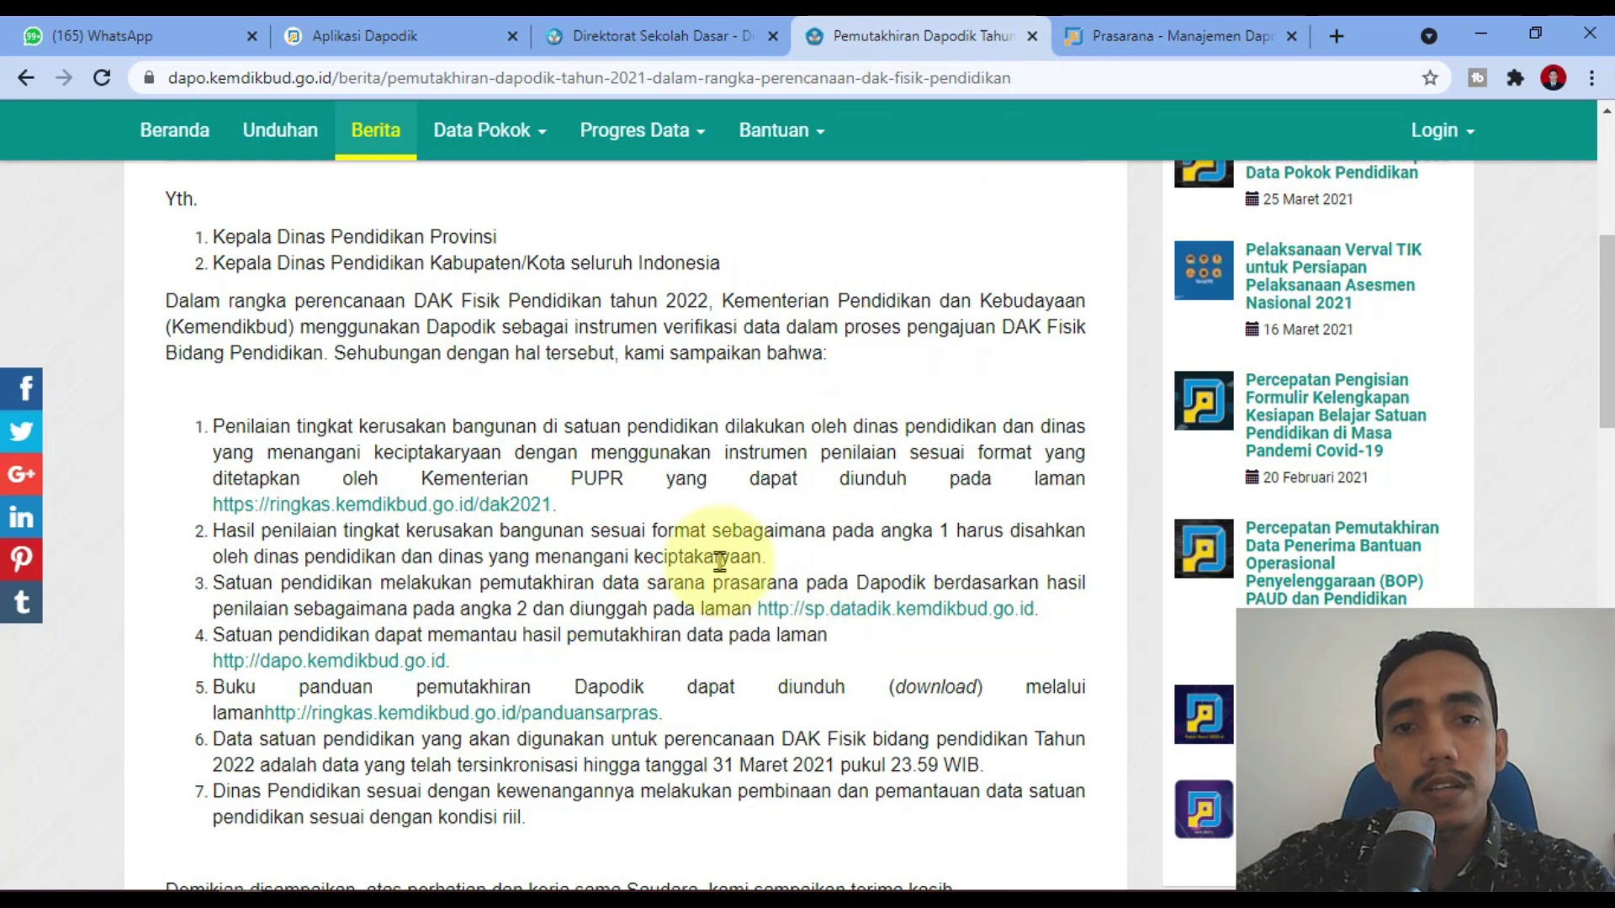
Switch to the Penerima DAK 2021 workbook in Excel and widen the MENU, SEKOLAH and SATUAN columns.
{"action": "left_click", "coordinate": [677, 33]}
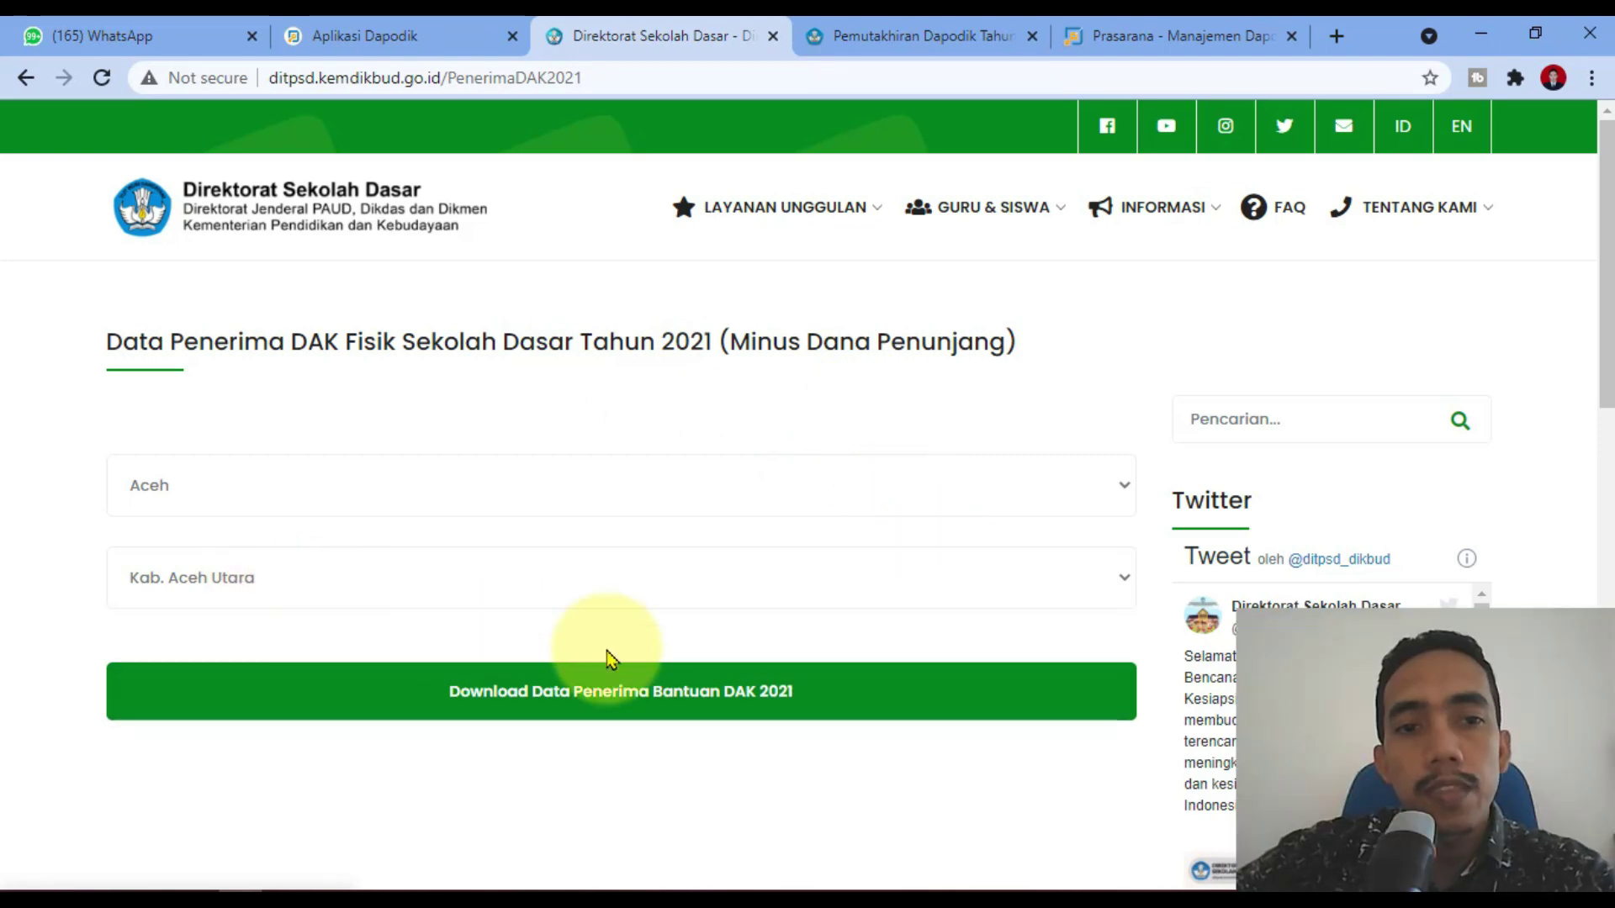
{"action": "left_click", "coordinate": [412, 721]}
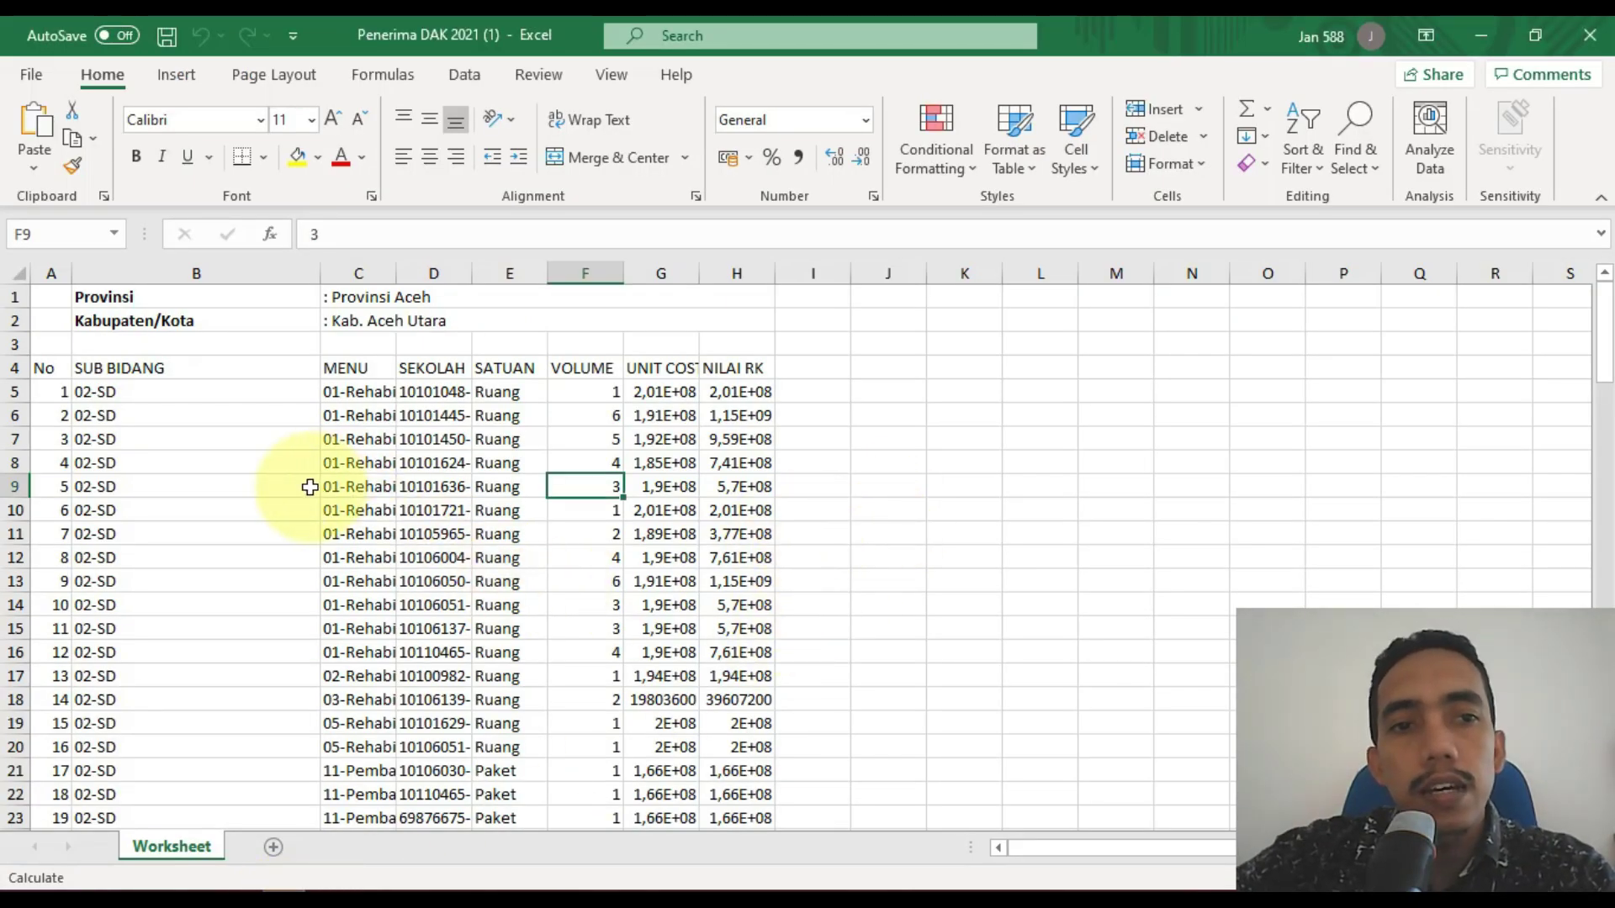
{"action": "left_click_drag", "start_coordinate": [395, 273], "coordinate": [522, 273]}
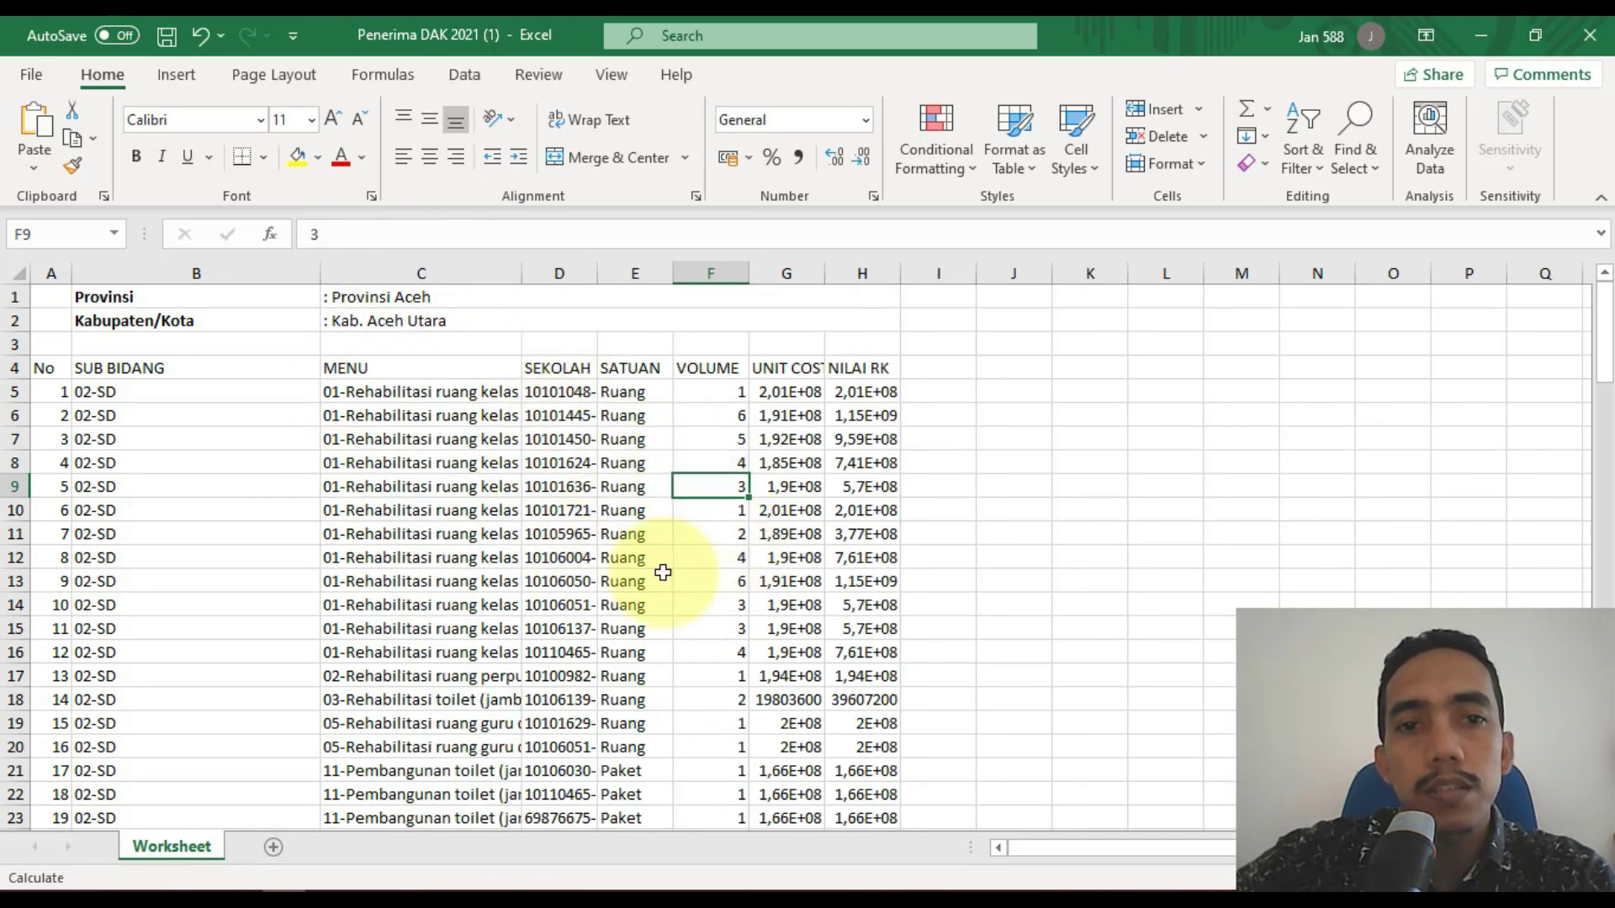
{"action": "left_click_drag", "start_coordinate": [597, 276], "coordinate": [682, 294]}
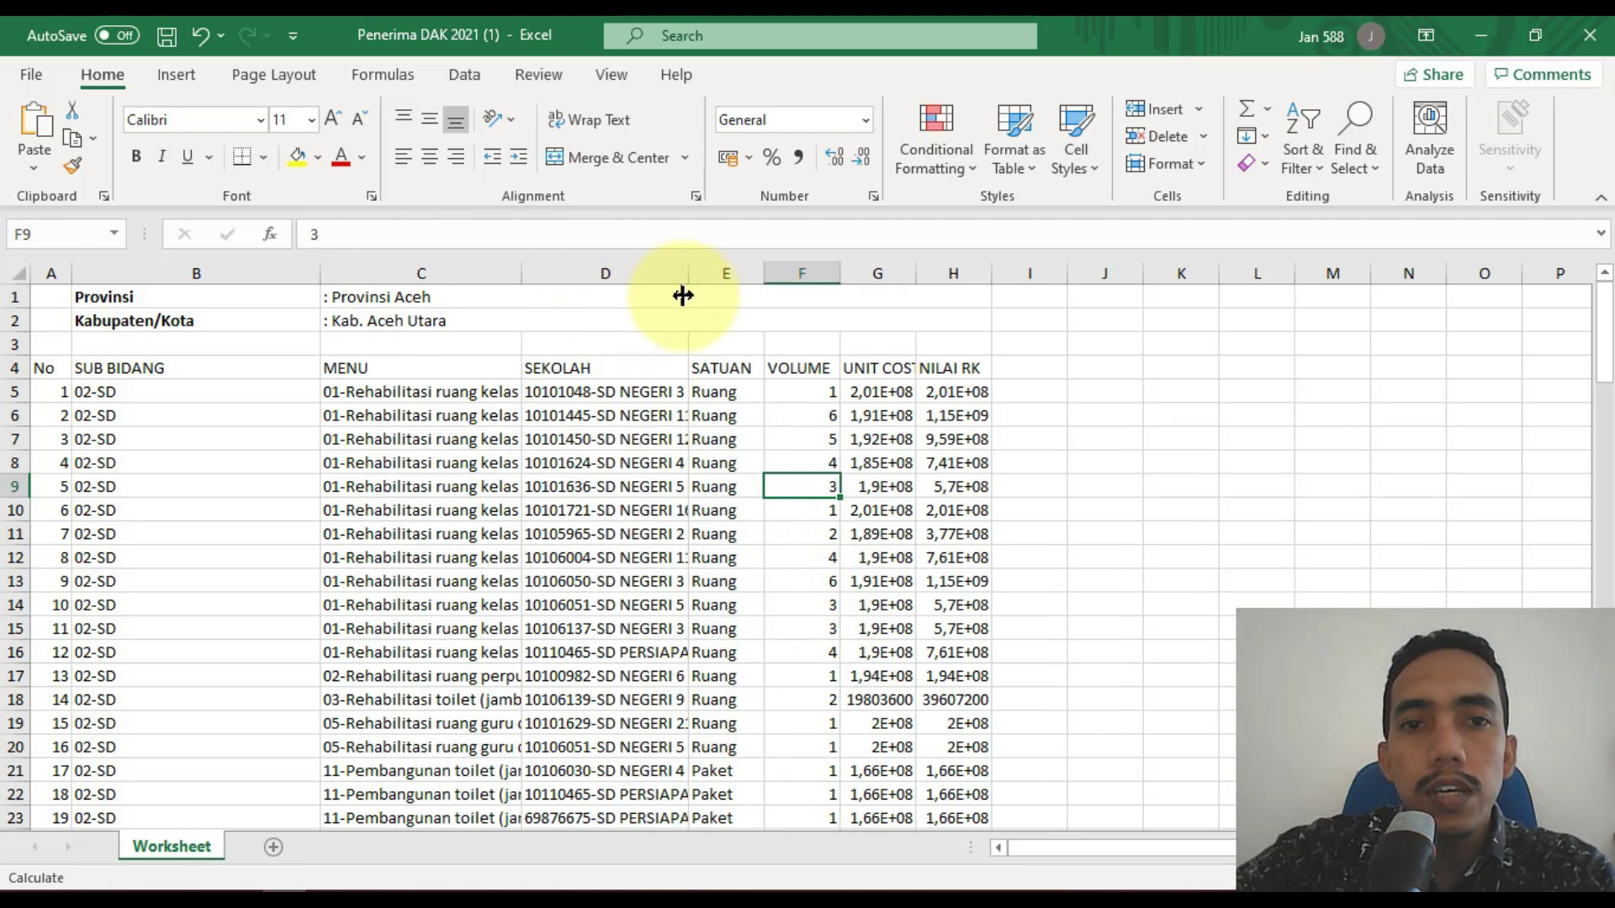
{"action": "left_click_drag", "start_coordinate": [854, 305], "coordinate": [1189, 300]}
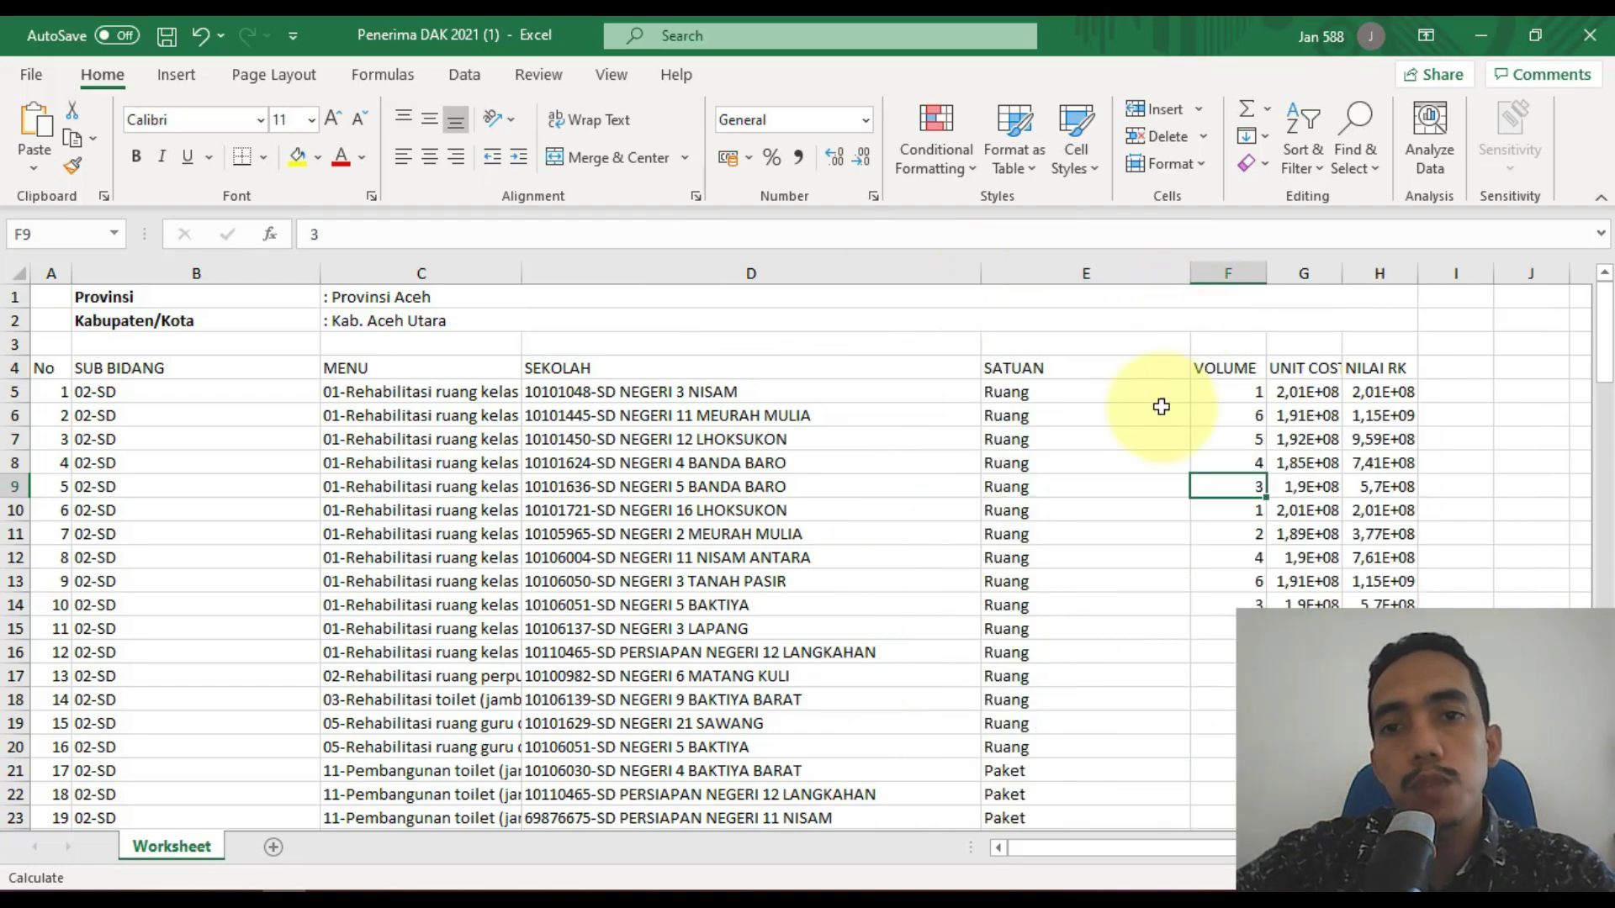
Skim the DAK 2021 recipient list and widen the MENU column to fit its full entries.
{"action": "scroll", "coordinate": [1123, 552], "scroll_direction": "down", "scroll_amount": 5}
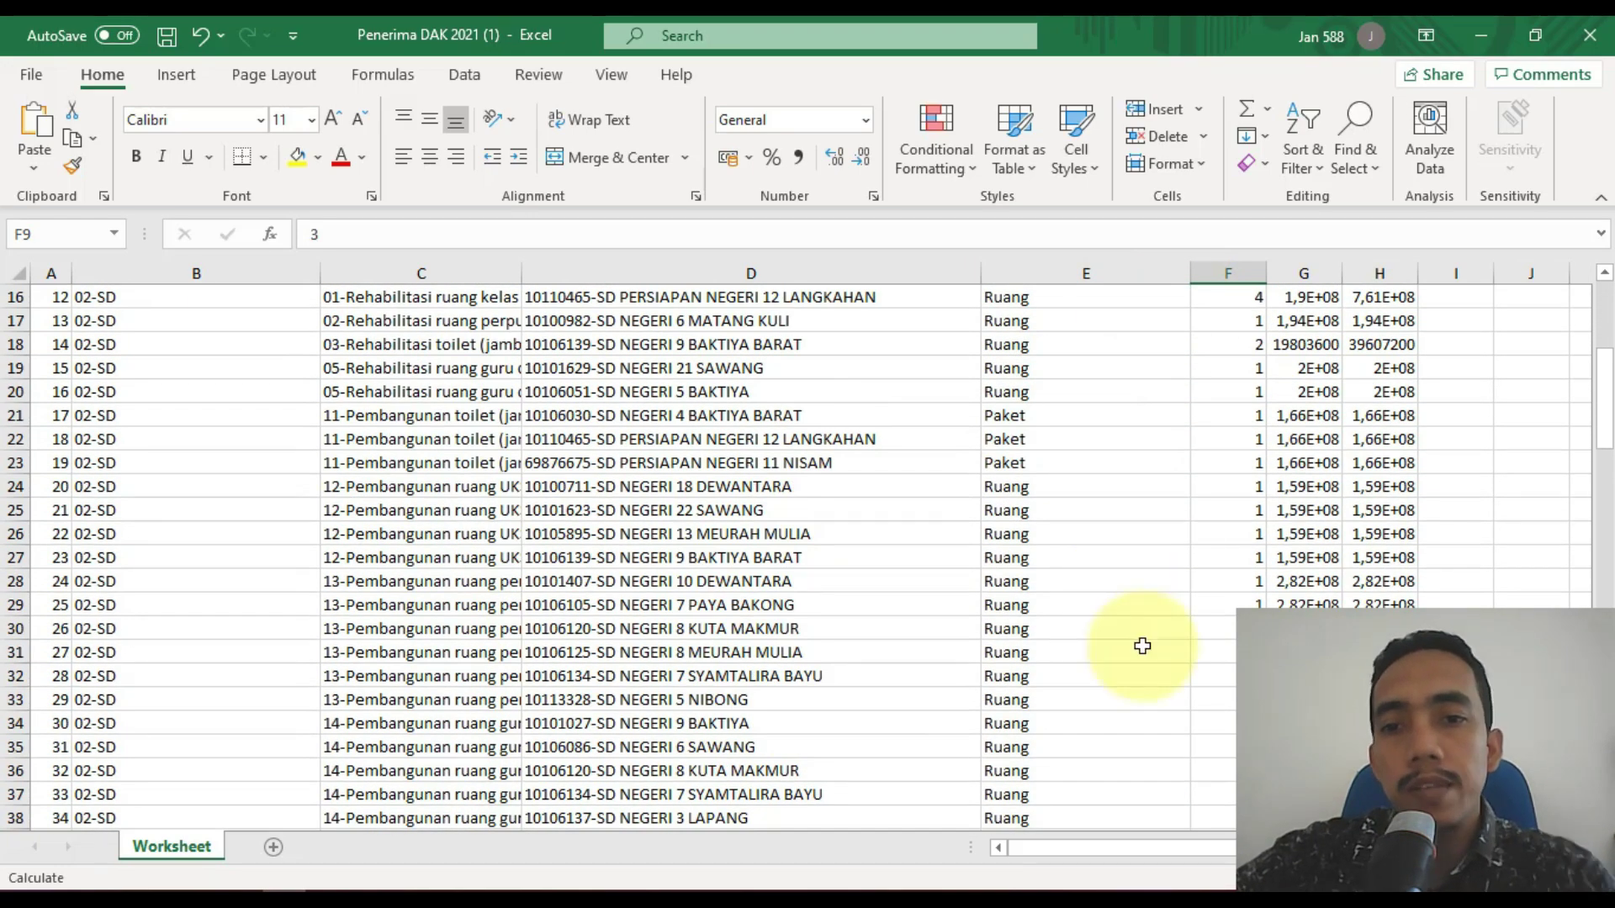
{"action": "scroll", "coordinate": [1138, 645], "scroll_direction": "down", "scroll_amount": 6}
{"action": "scroll", "coordinate": [1081, 670], "scroll_direction": "up", "scroll_amount": 10}
{"action": "scroll", "coordinate": [1057, 670], "scroll_direction": "up", "scroll_amount": 1}
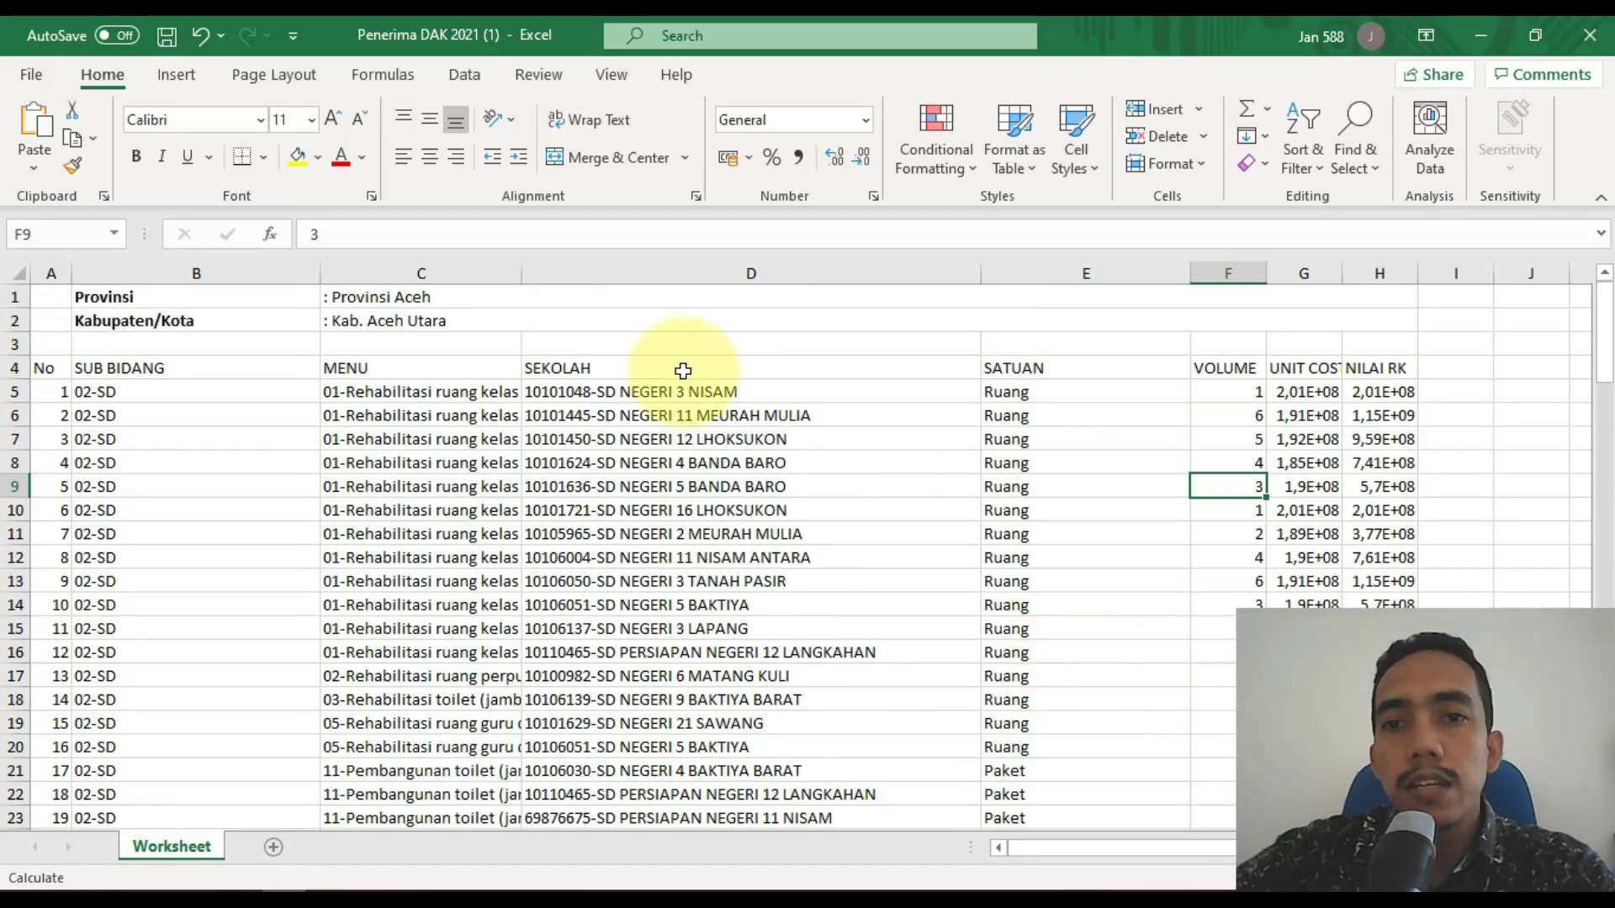
{"action": "left_click", "coordinate": [705, 393]}
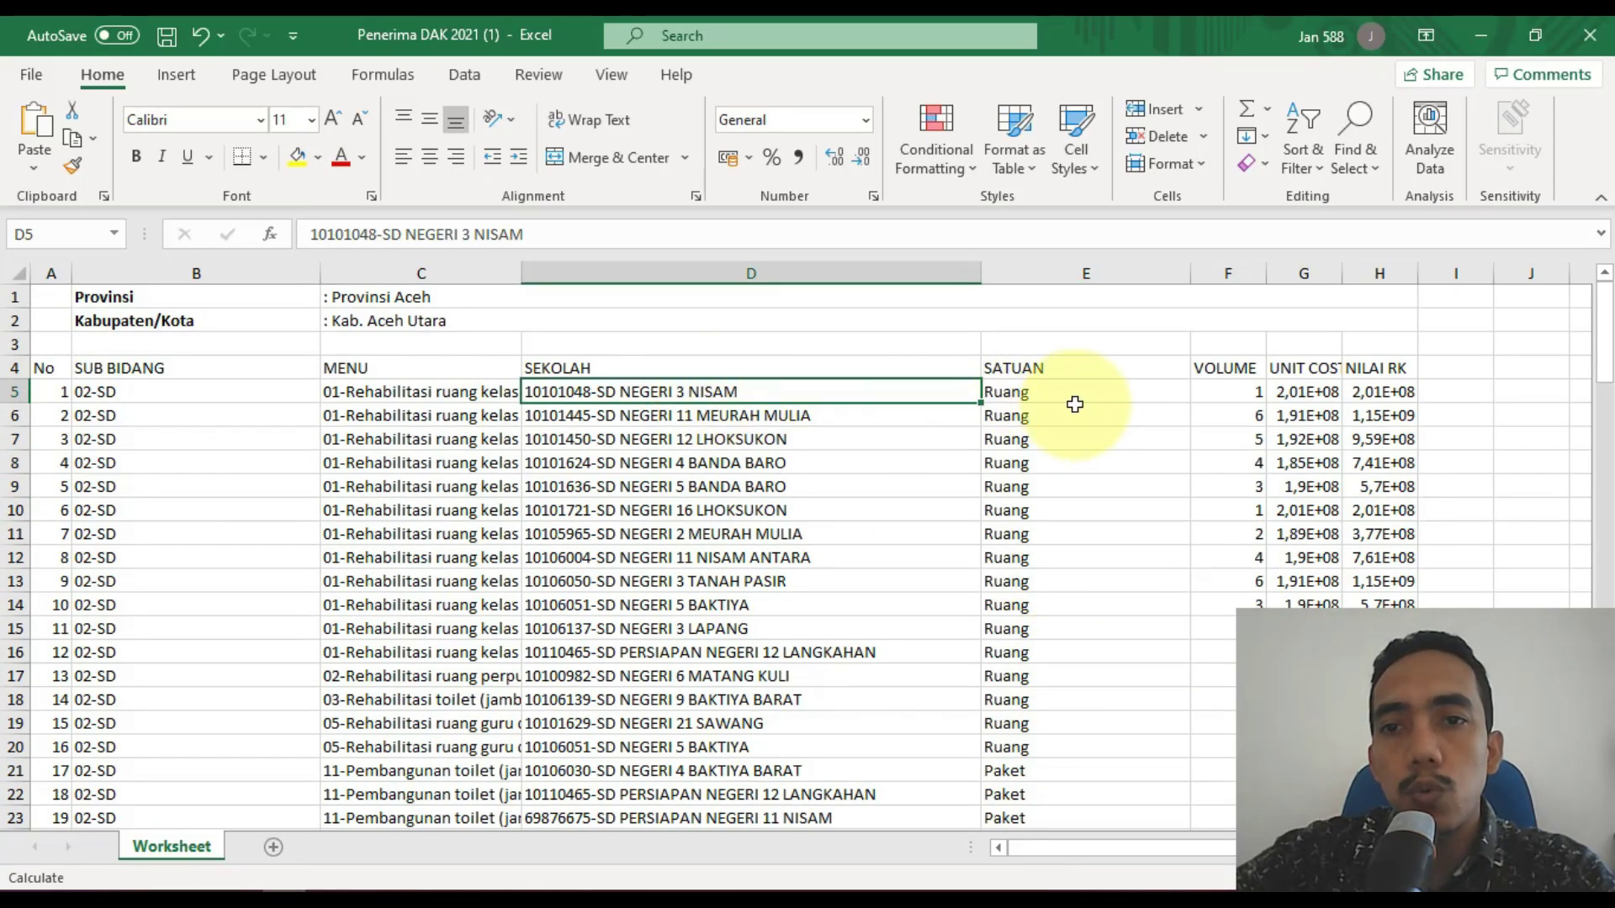
{"action": "left_click_drag", "start_coordinate": [517, 271], "coordinate": [1047, 290]}
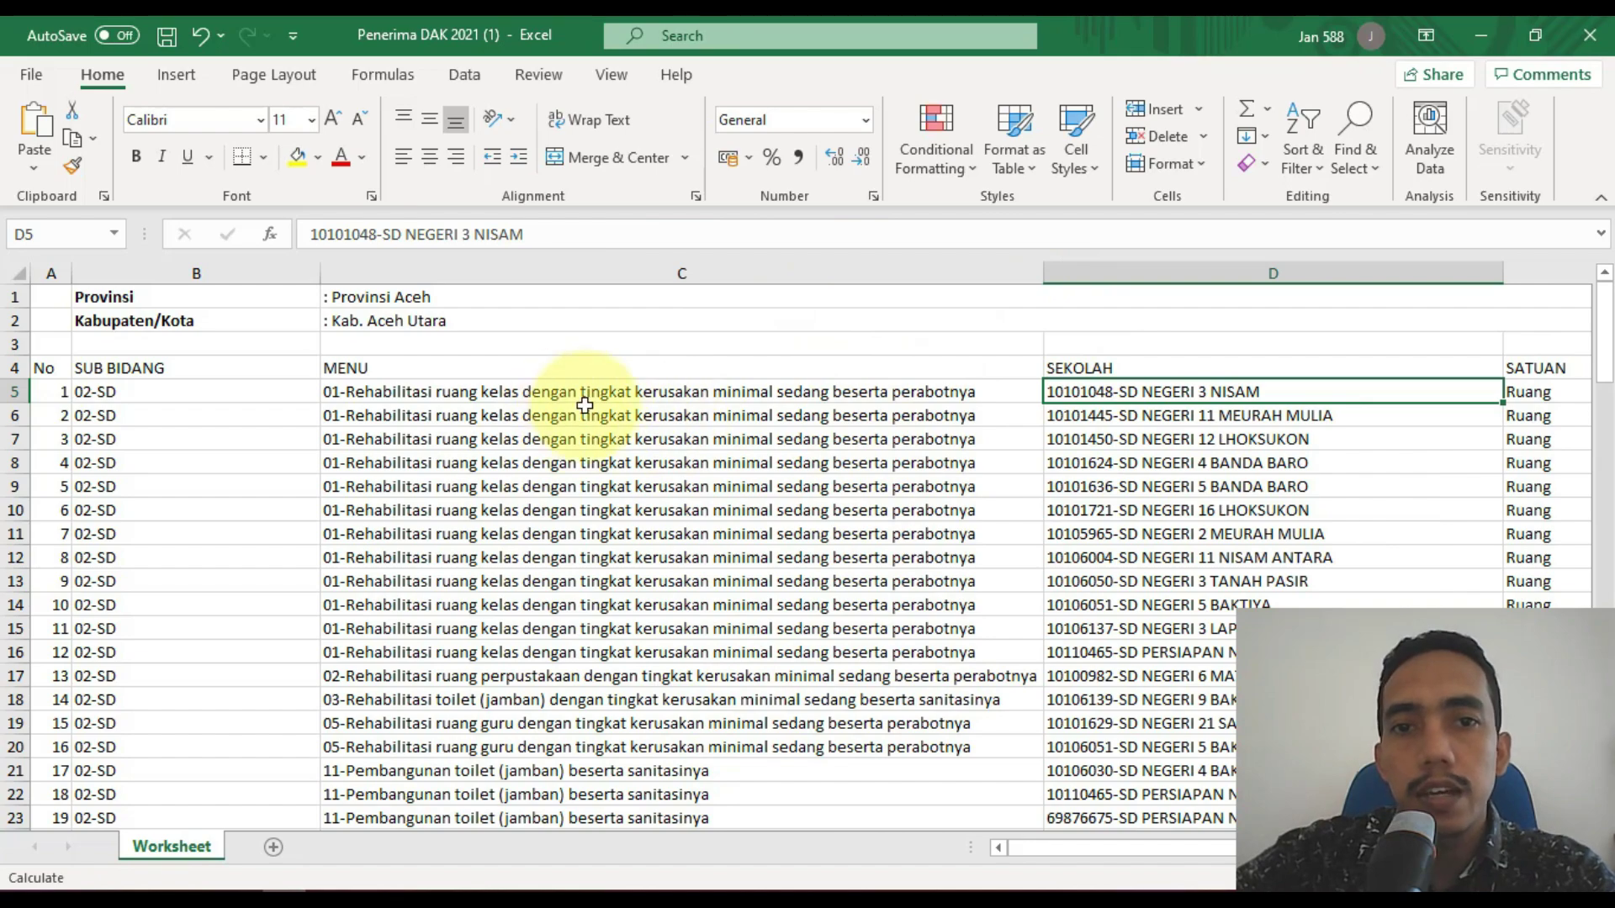
Examine the MENU entries for classroom, library, toilet and teacher room rehabilitation and for toilet and UKS room construction.
{"action": "left_click", "coordinate": [866, 413]}
{"action": "left_click", "coordinate": [885, 388]}
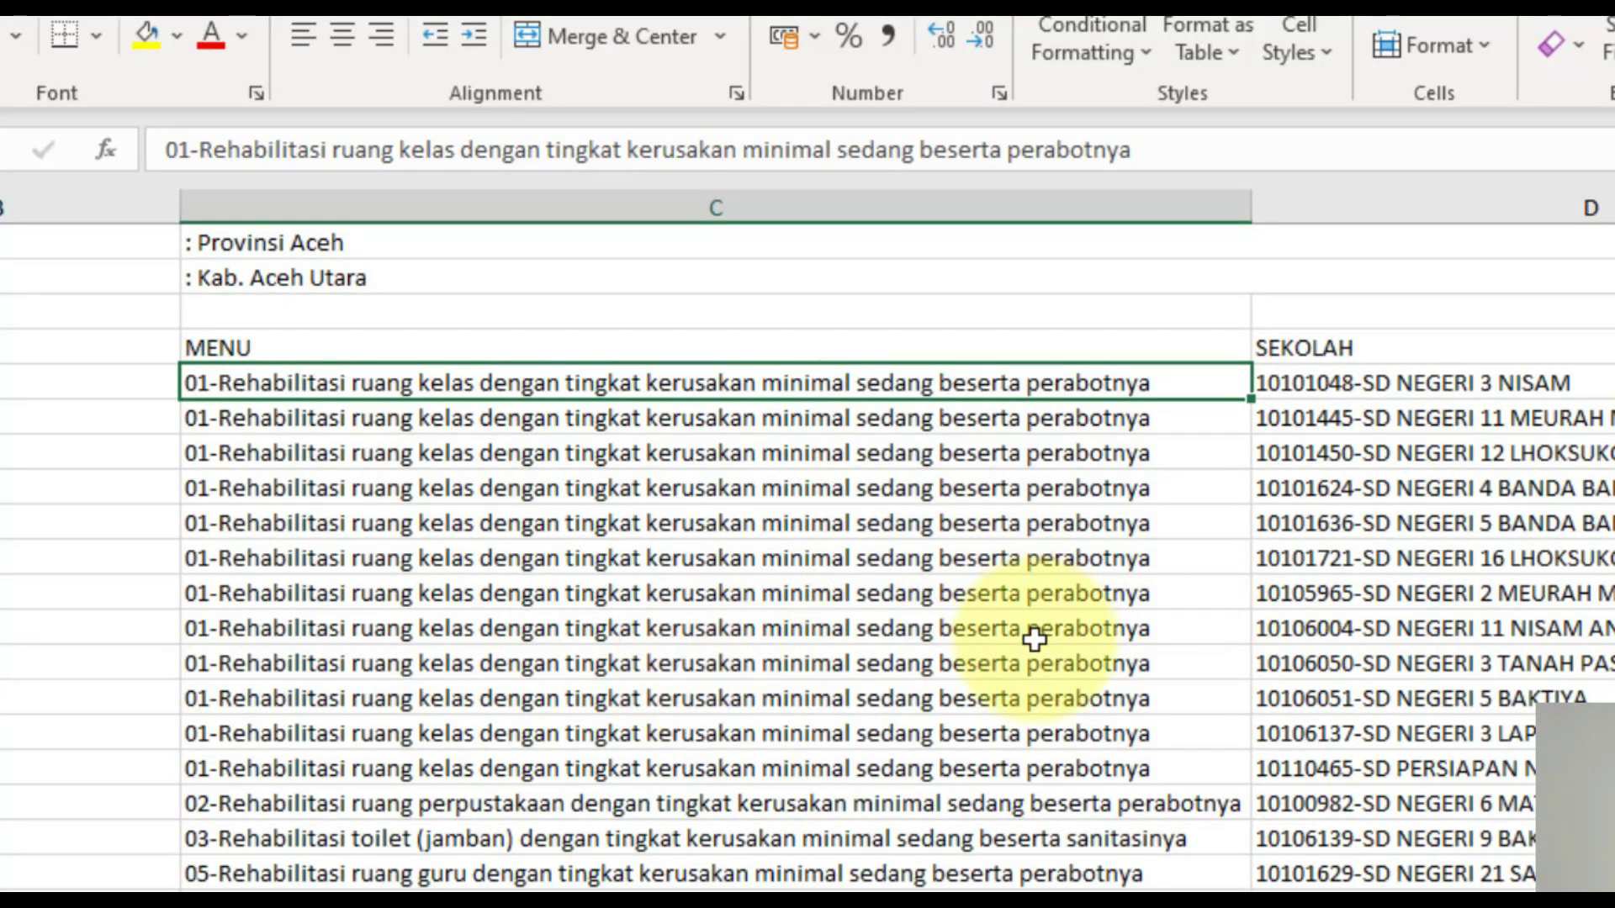
{"action": "key", "text": "Down"}
{"action": "left_click", "coordinate": [707, 628]}
{"action": "scroll", "coordinate": [841, 656], "scroll_direction": "down", "scroll_amount": 4}
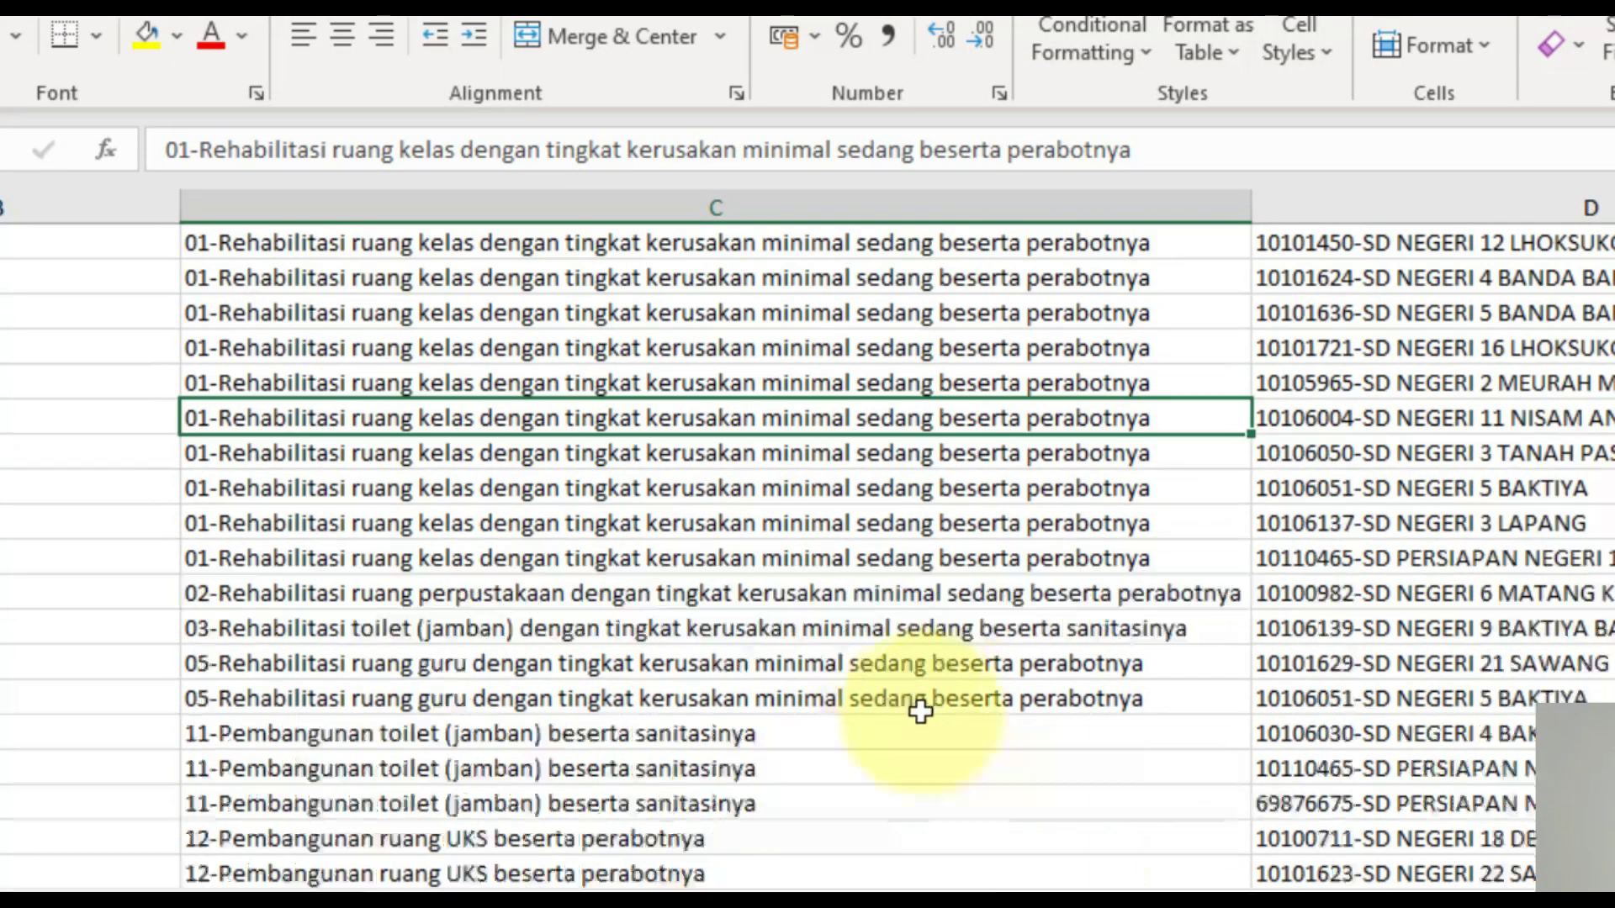
{"action": "left_click", "coordinate": [595, 663]}
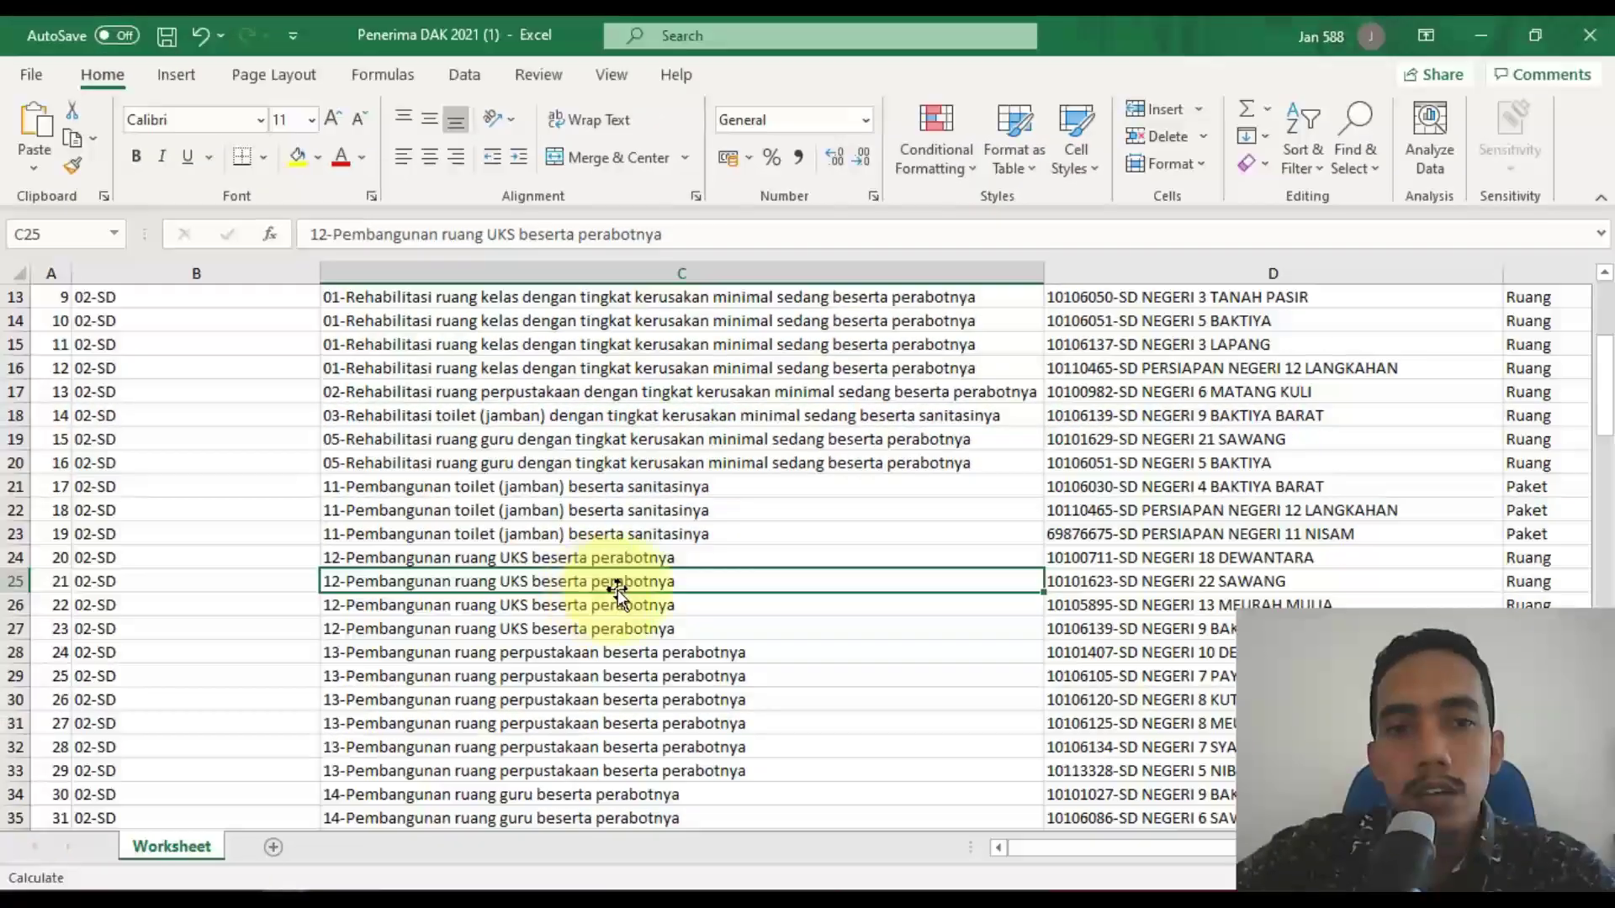
{"action": "left_click", "coordinate": [830, 486]}
{"action": "left_click", "coordinate": [660, 558]}
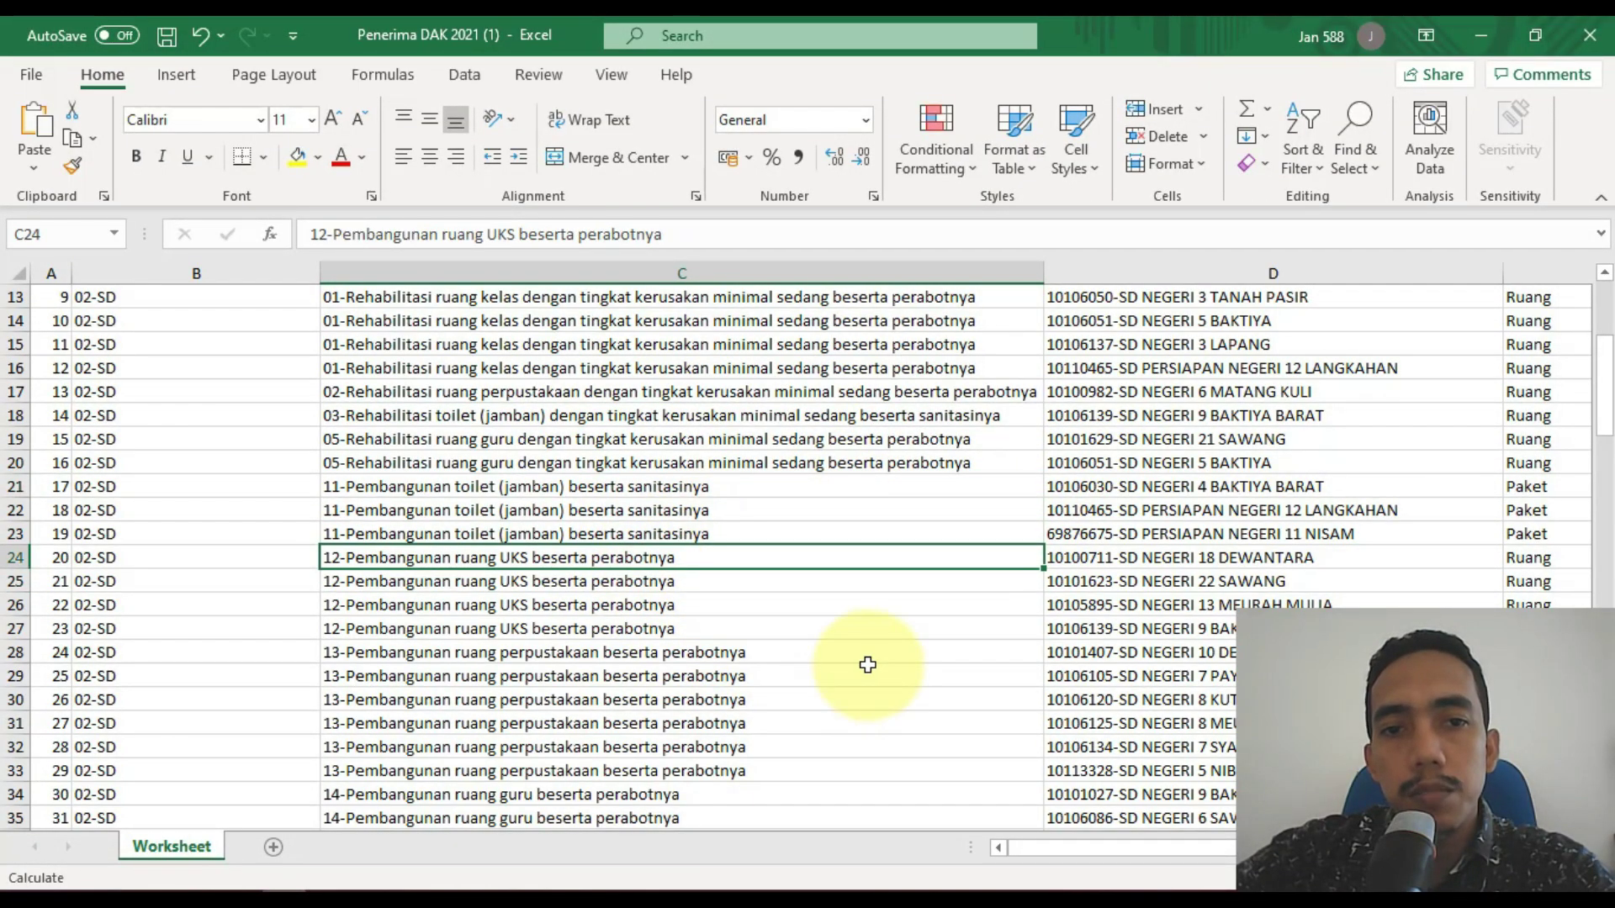
{"action": "scroll", "coordinate": [868, 664], "scroll_direction": "down", "scroll_amount": 2}
{"action": "scroll", "coordinate": [667, 666], "scroll_direction": "down", "scroll_amount": 5}
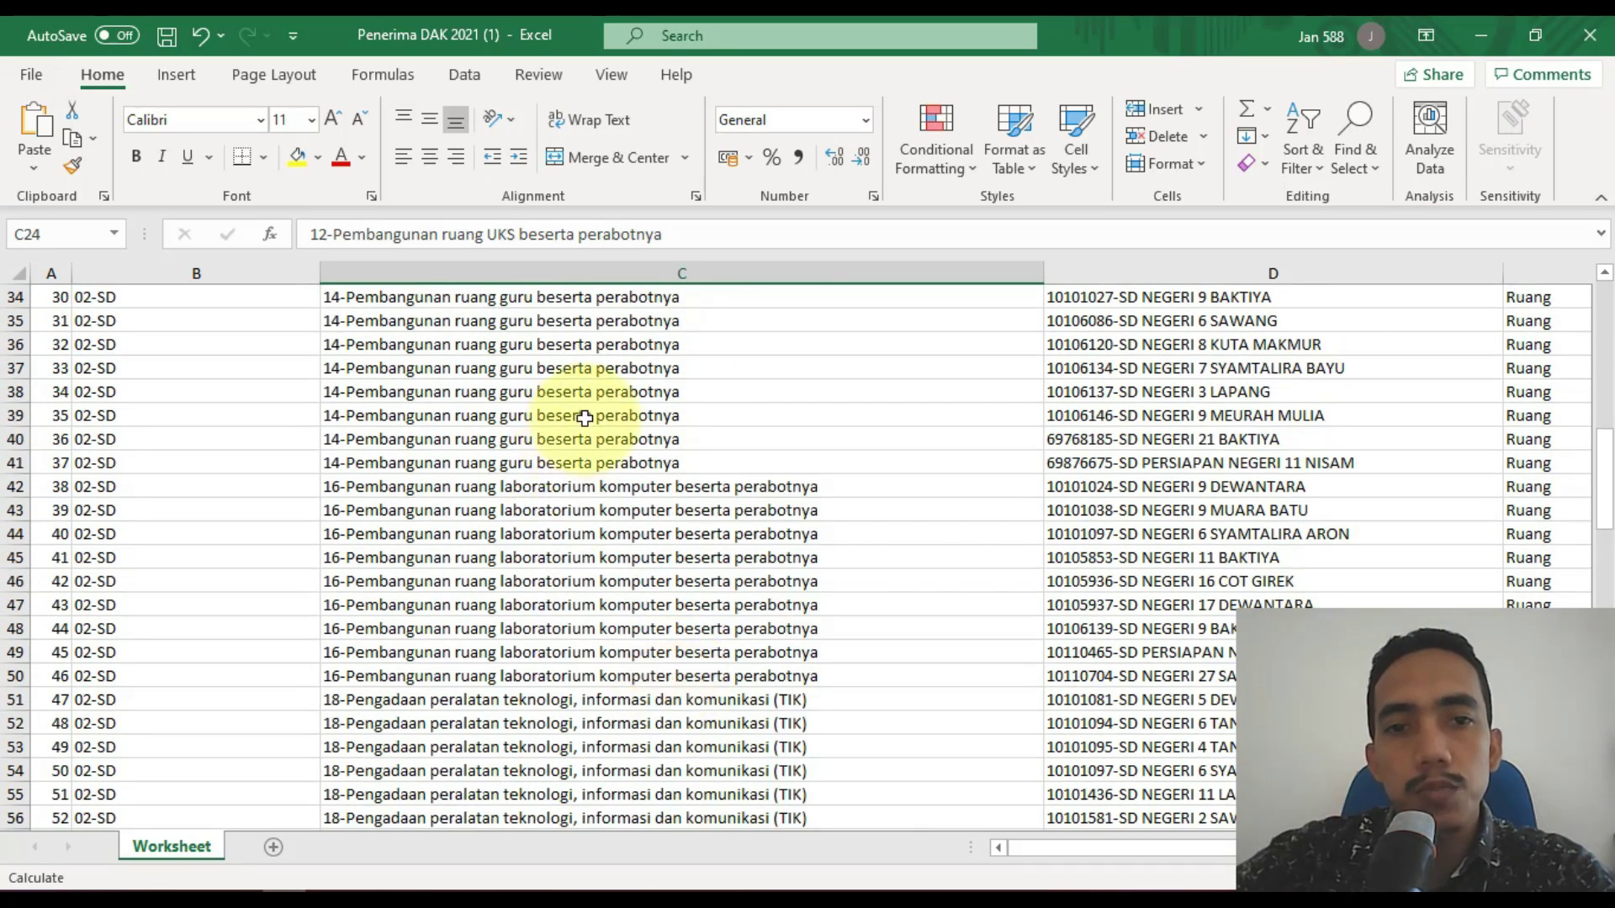
Review the teacher room and computer laboratory construction entries, along with their schools, units and volumes.
{"action": "left_click", "coordinate": [582, 416]}
{"action": "left_click", "coordinate": [596, 486]}
{"action": "left_click", "coordinate": [627, 558]}
{"action": "left_click", "coordinate": [619, 605]}
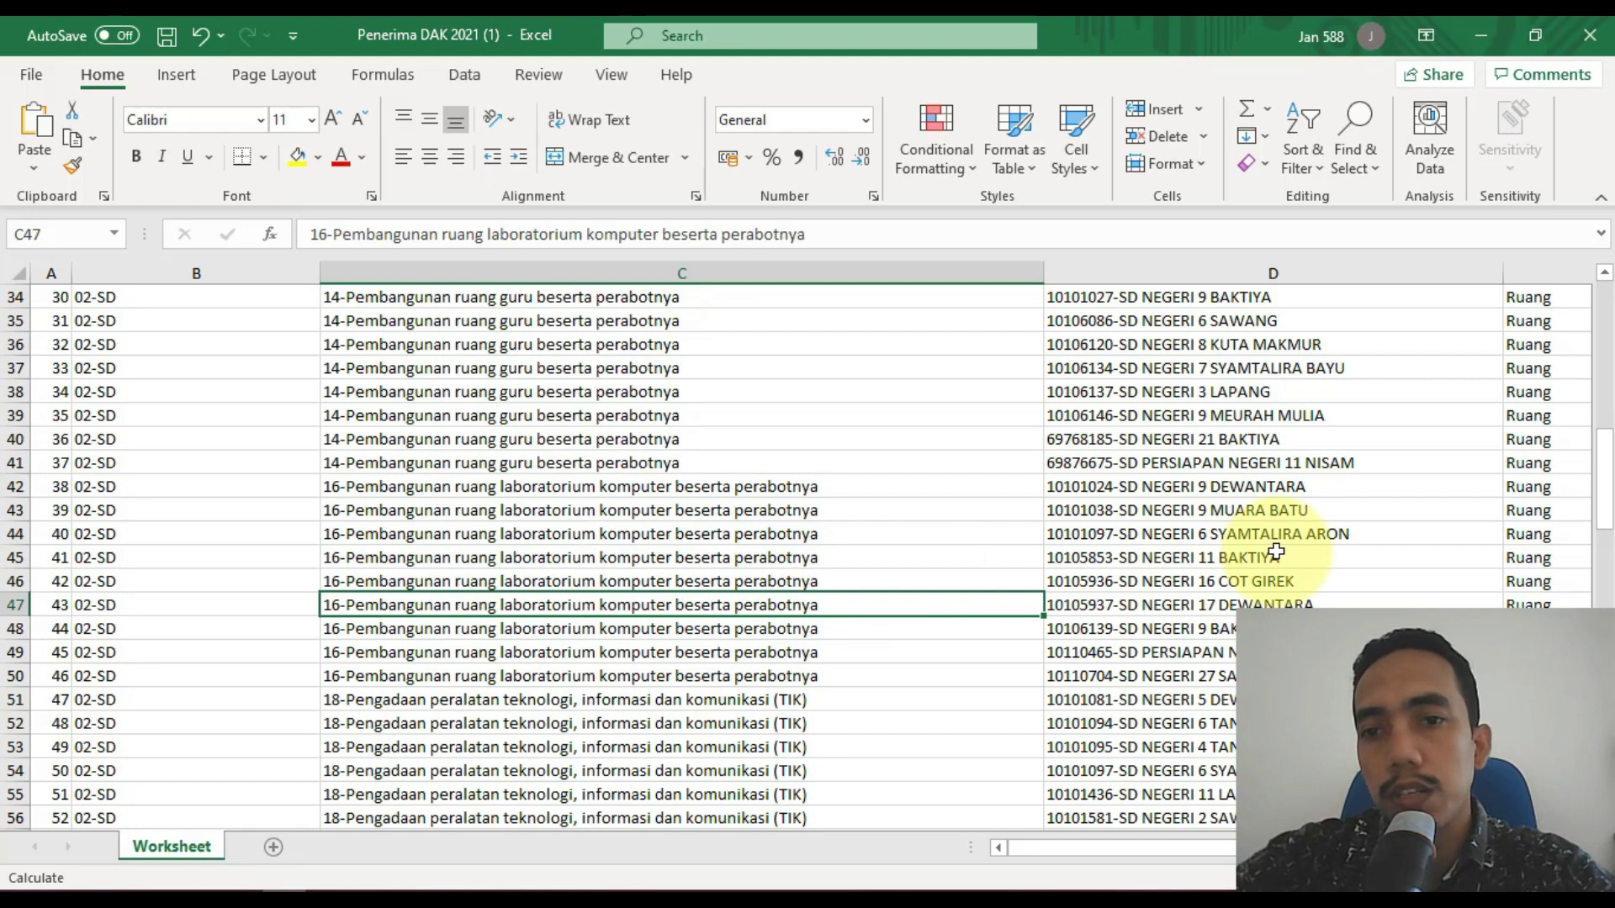
{"action": "left_click", "coordinate": [762, 538]}
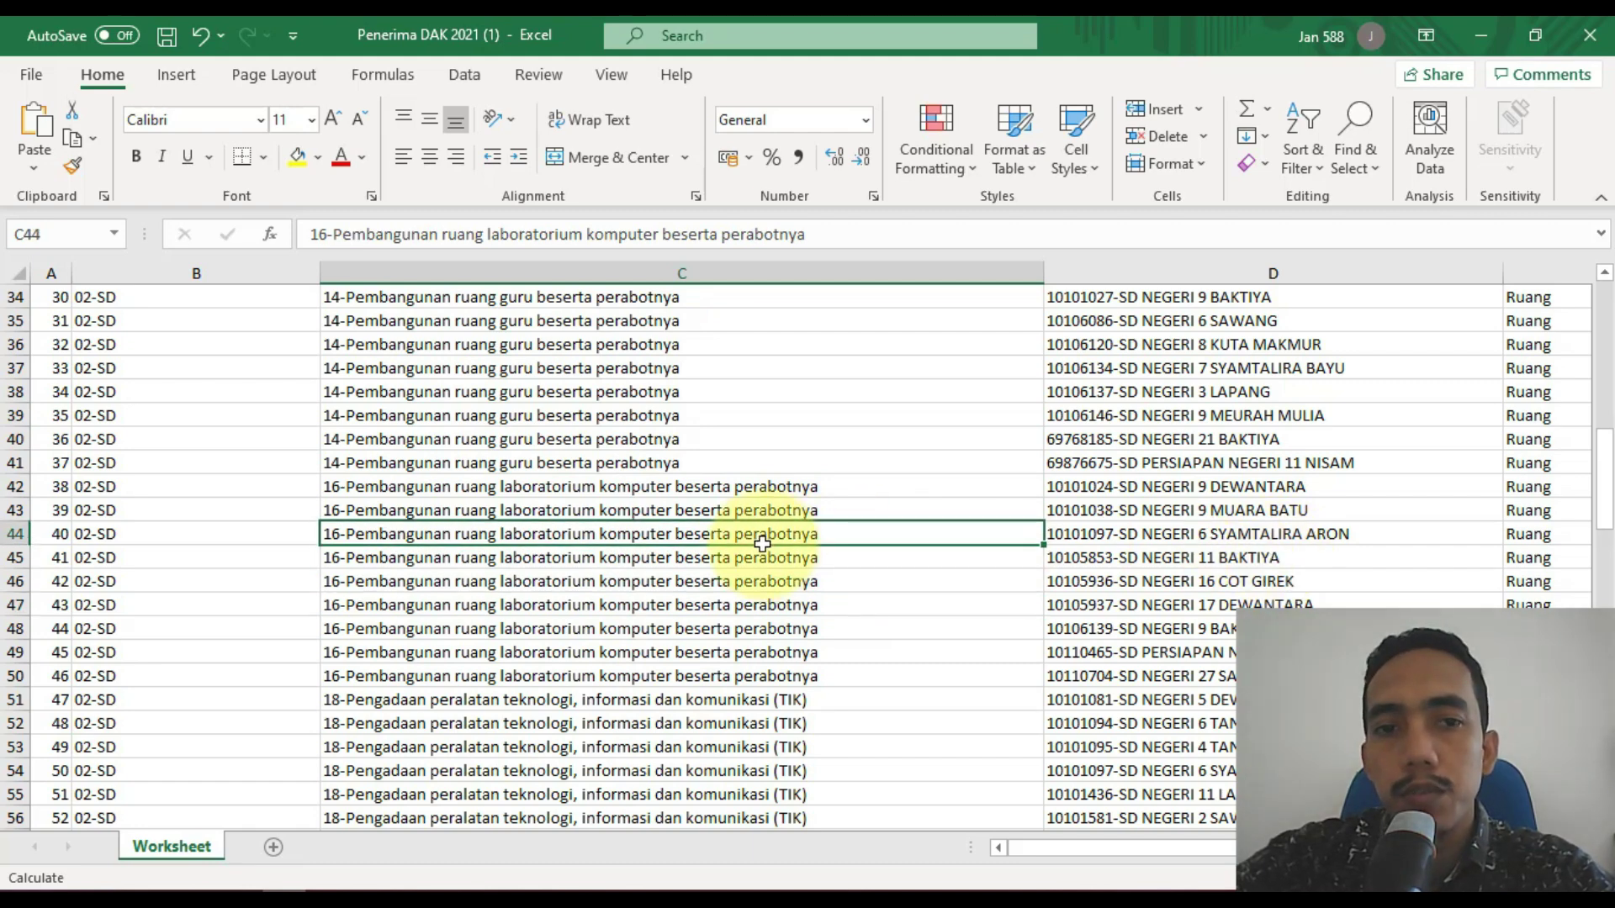
{"action": "key", "text": "Right"}
{"action": "key", "text": "Right"}
{"action": "key", "text": "Right"}
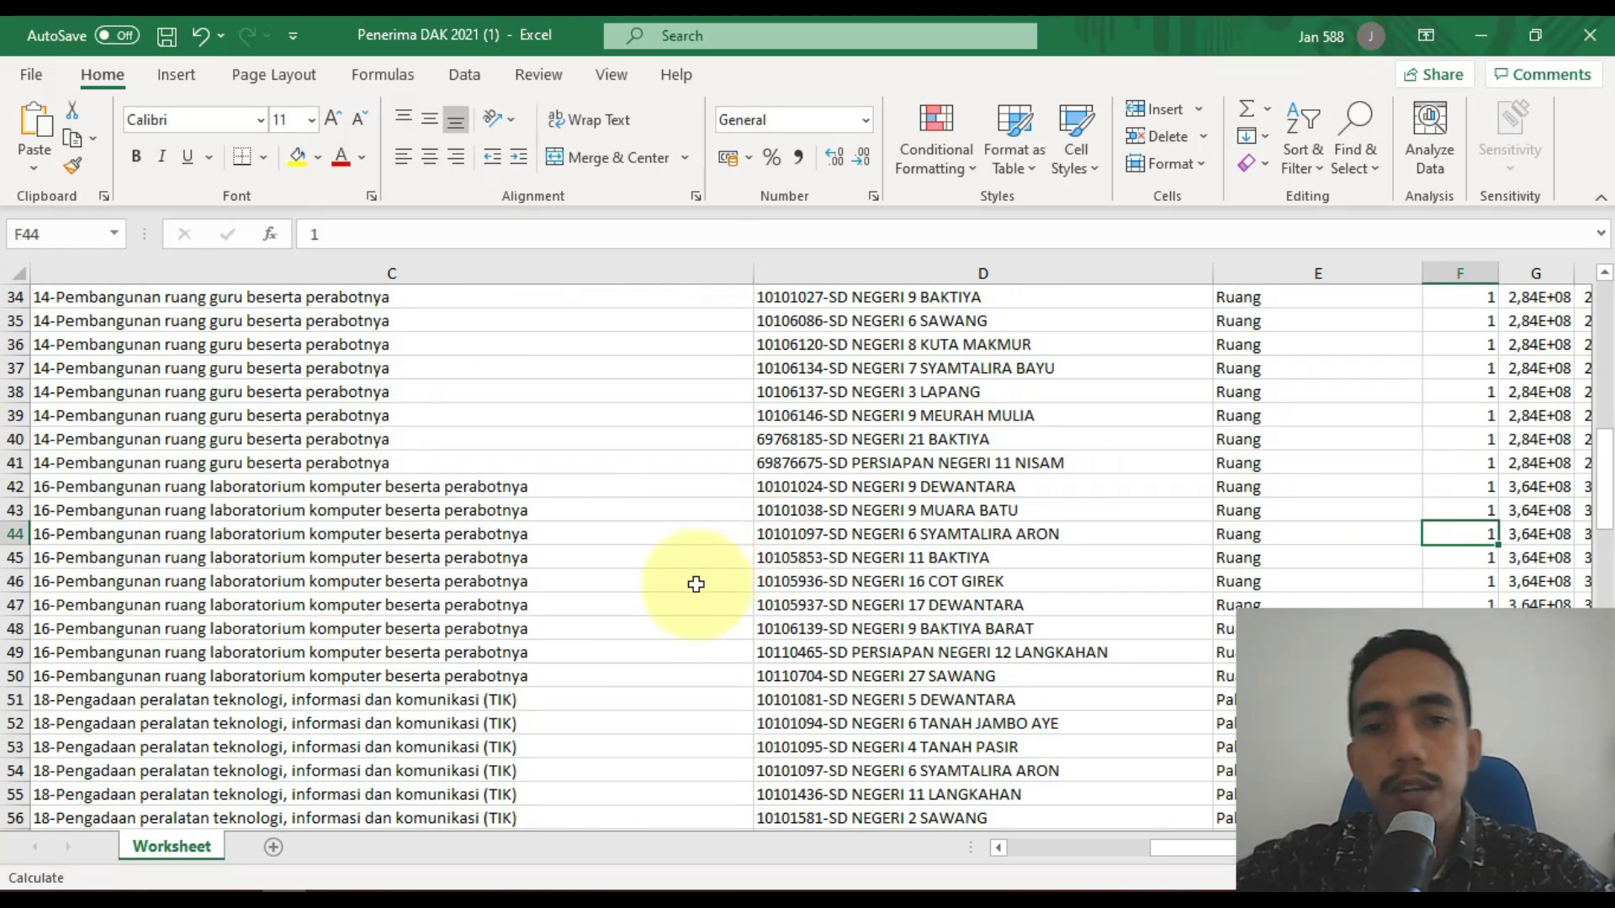
Go through the TIK equipment procurement entries and compare them with the construction and rehabilitation entries higher in the list.
{"action": "scroll", "coordinate": [673, 593], "scroll_direction": "down", "scroll_amount": 4}
{"action": "scroll", "coordinate": [637, 620], "scroll_direction": "up", "scroll_amount": 2}
{"action": "left_click", "coordinate": [167, 605]}
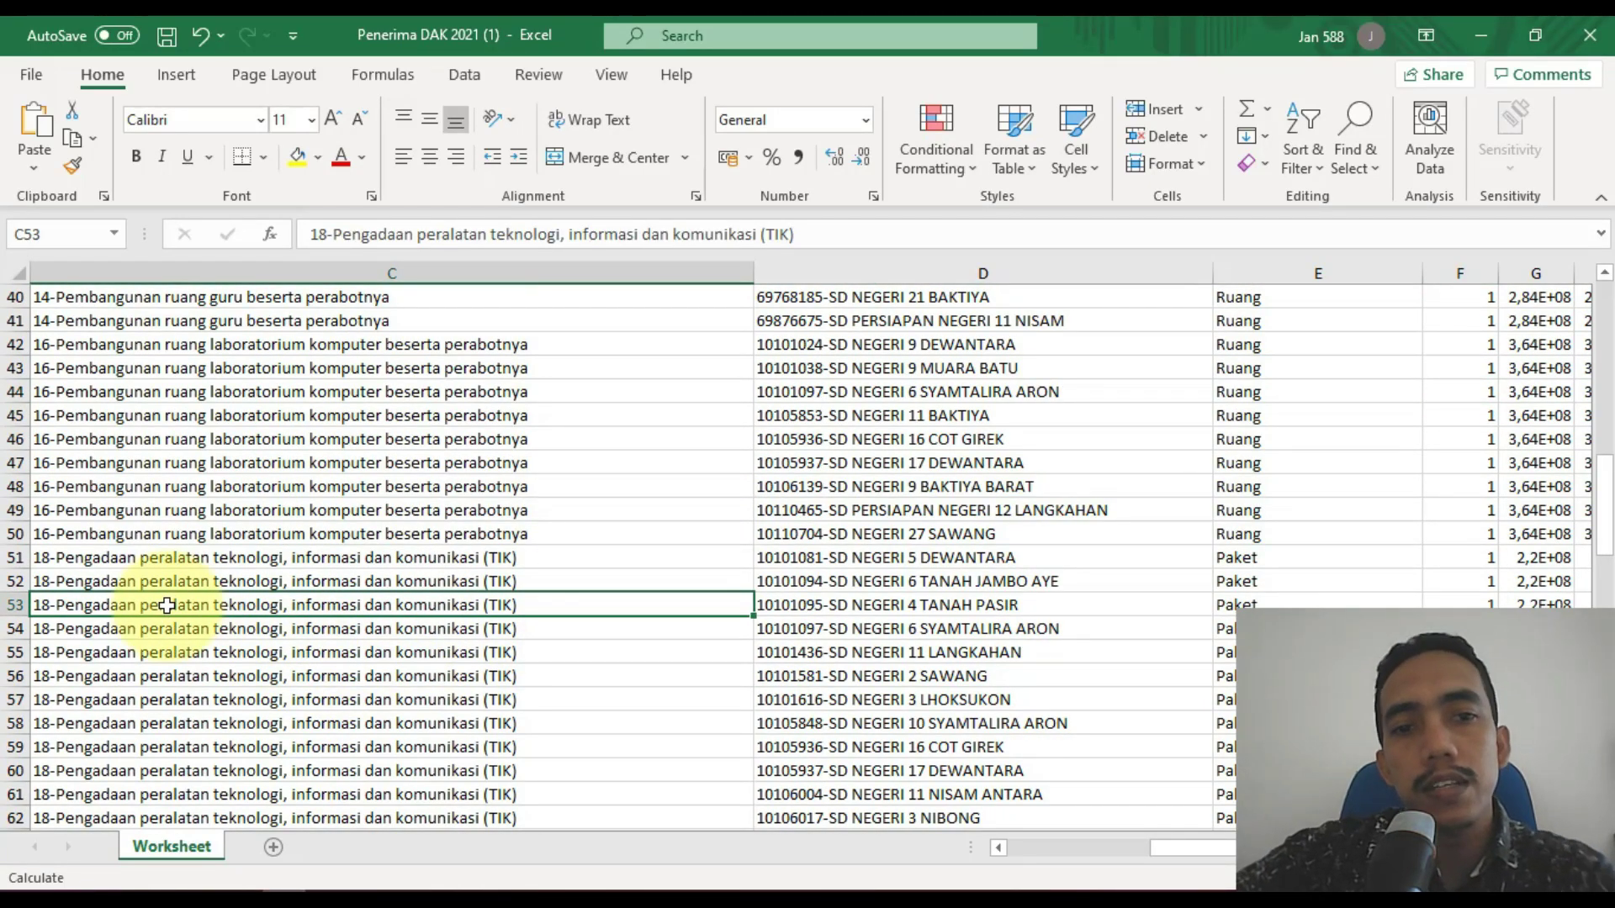
{"action": "scroll", "coordinate": [495, 651], "scroll_direction": "down", "scroll_amount": 4}
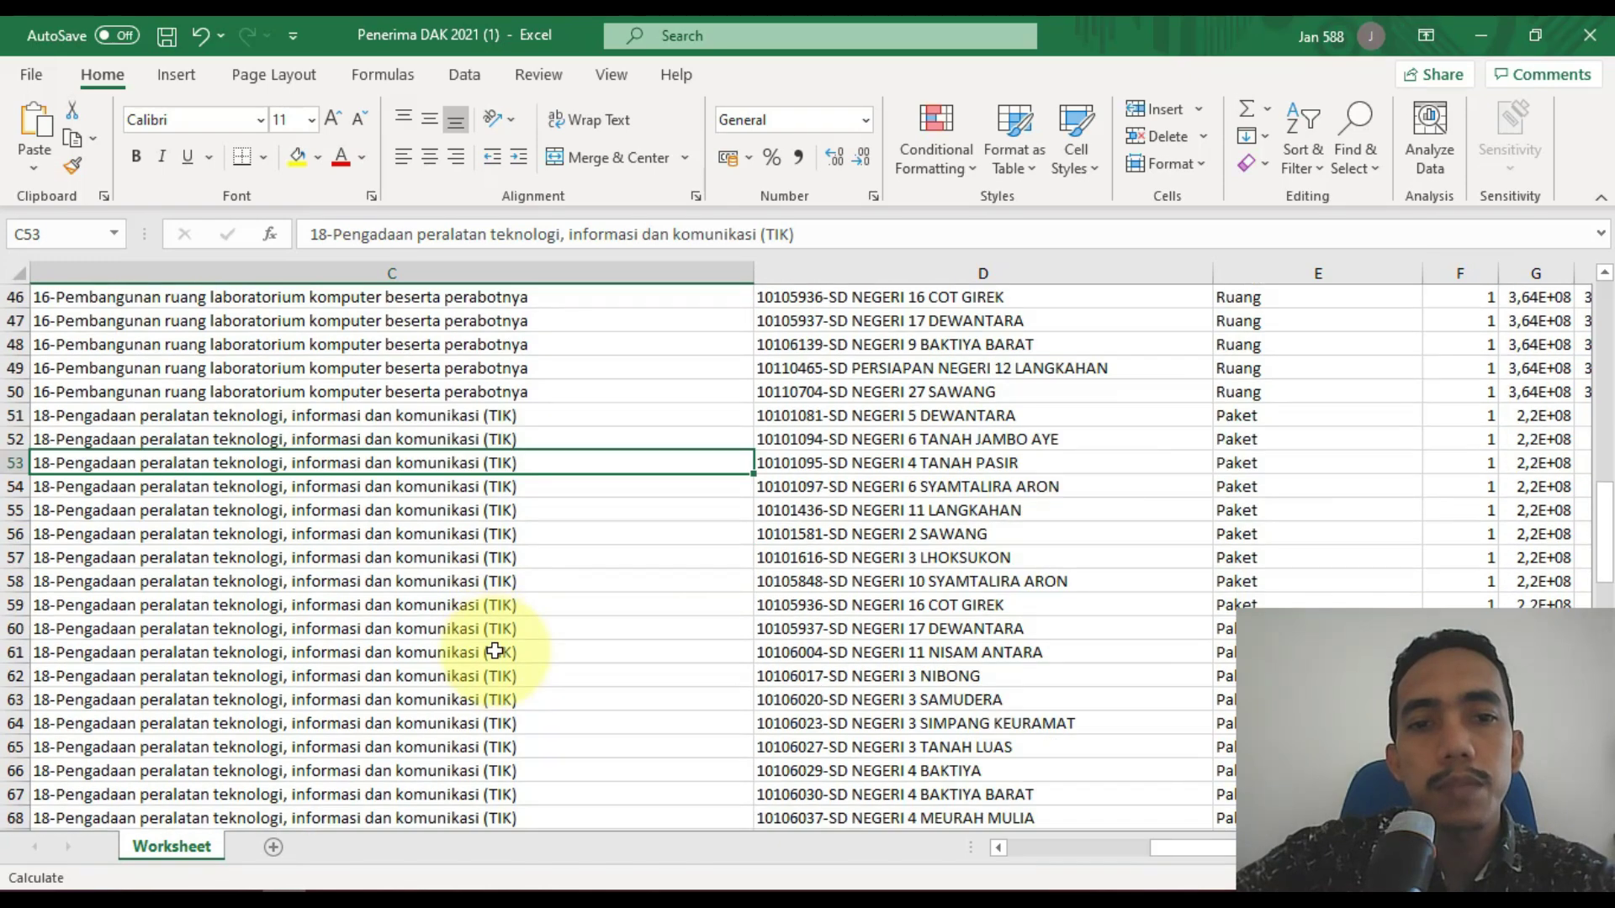
{"action": "scroll", "coordinate": [494, 650], "scroll_direction": "down", "scroll_amount": 7}
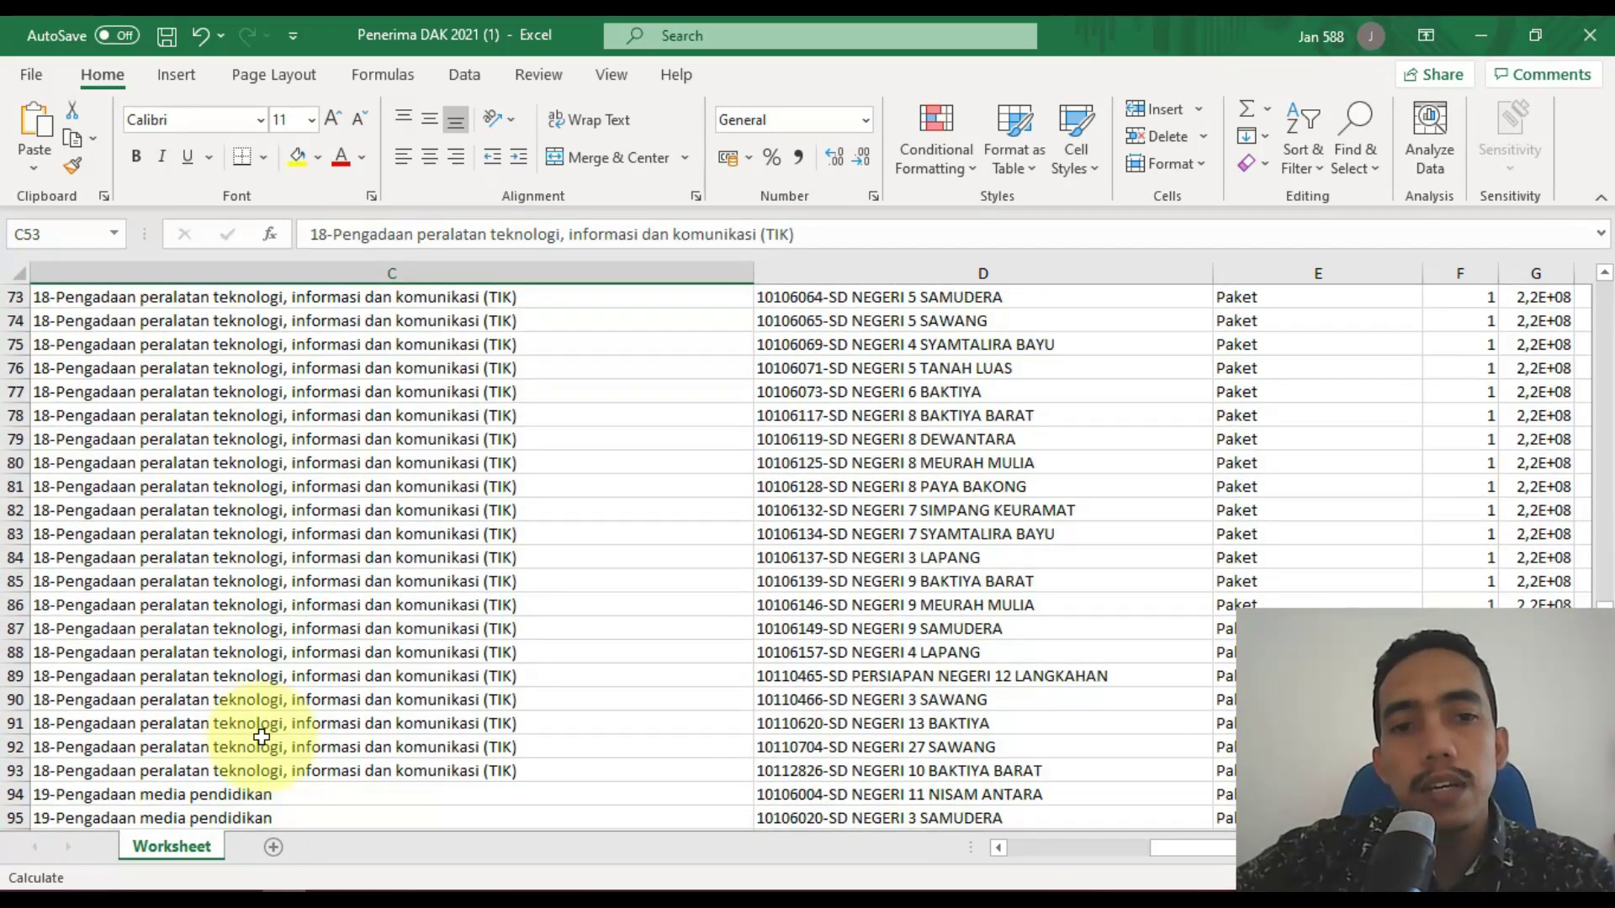
{"action": "scroll", "coordinate": [261, 737], "scroll_direction": "up", "scroll_amount": 13}
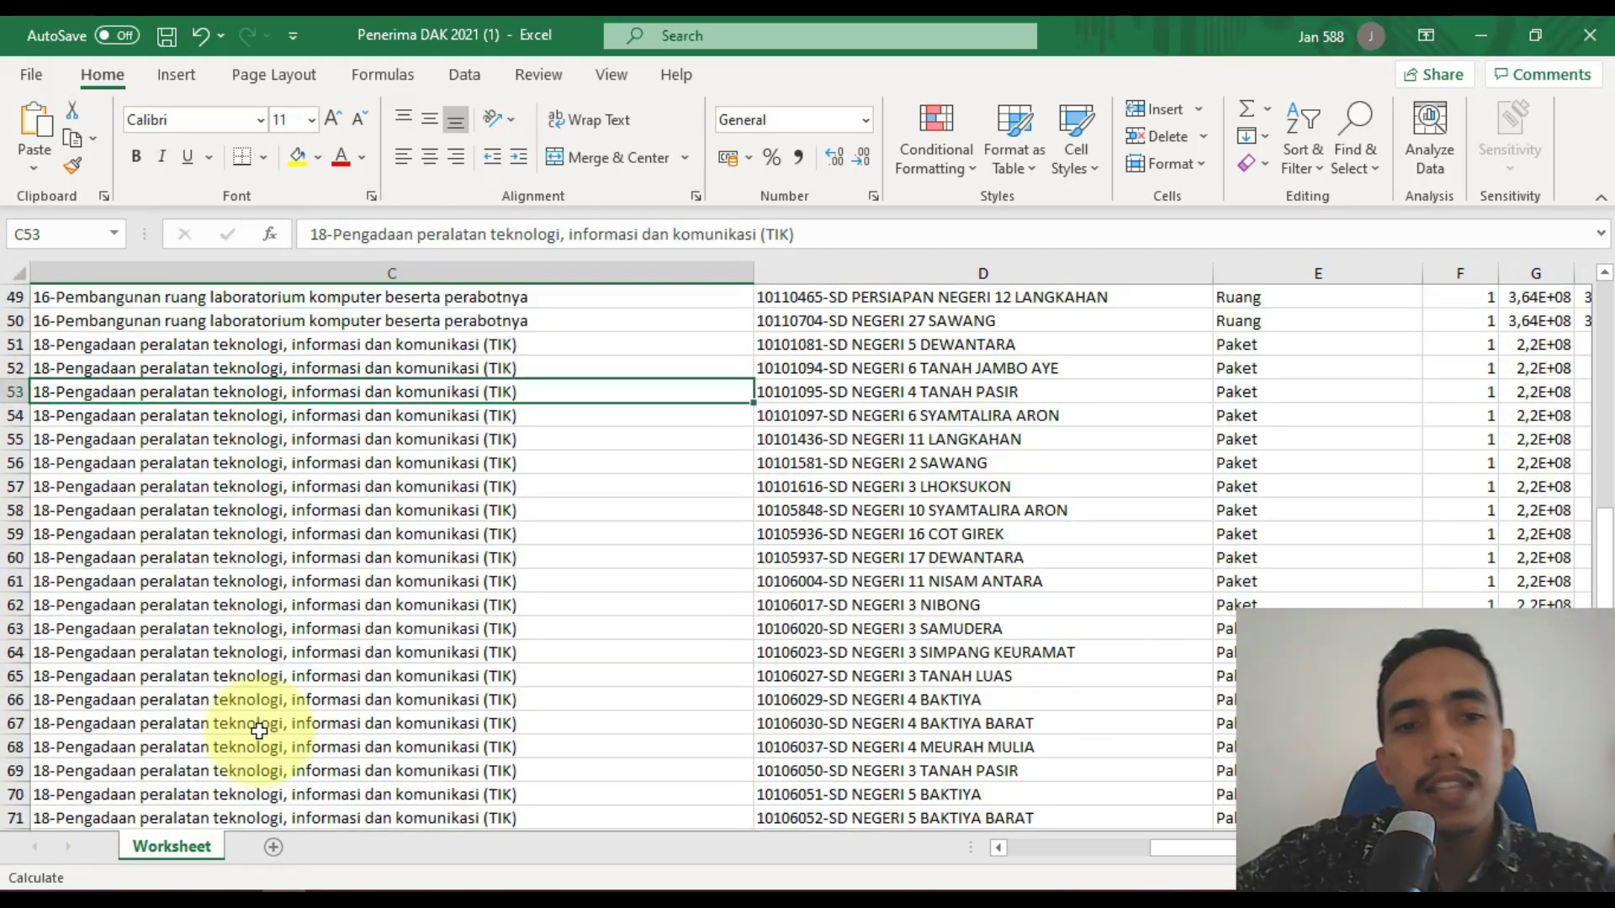
{"action": "scroll", "coordinate": [259, 731], "scroll_direction": "down", "scroll_amount": 1}
{"action": "left_click", "coordinate": [468, 724]}
{"action": "left_click", "coordinate": [483, 527]}
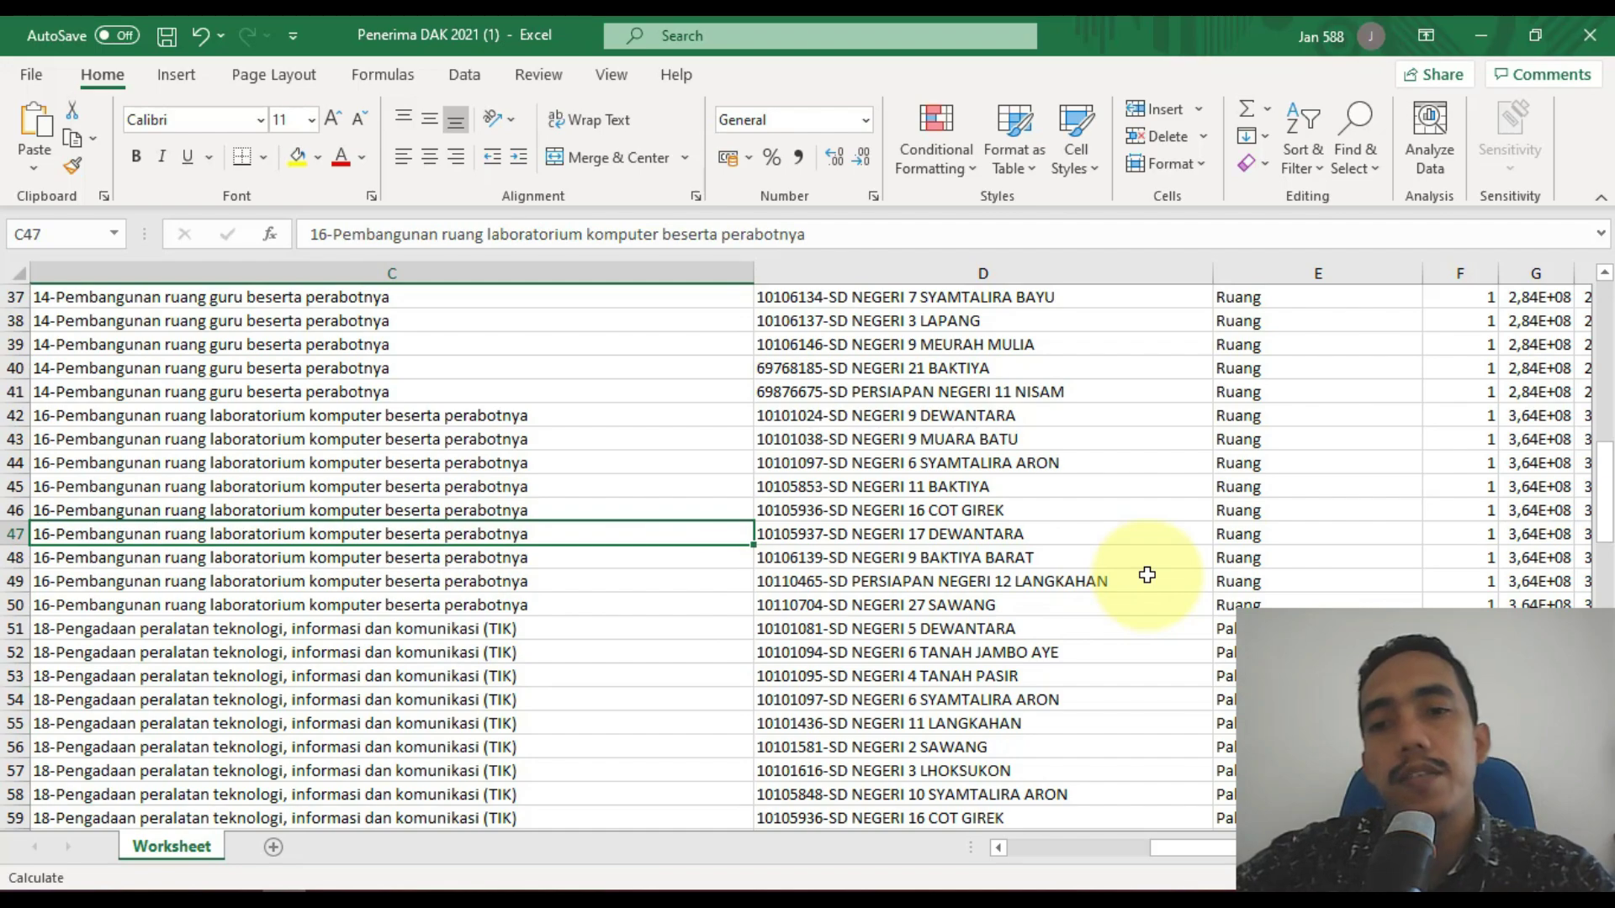
{"action": "scroll", "coordinate": [1147, 575], "scroll_direction": "up", "scroll_amount": 12}
{"action": "scroll", "coordinate": [1147, 575], "scroll_direction": "down", "scroll_amount": 7}
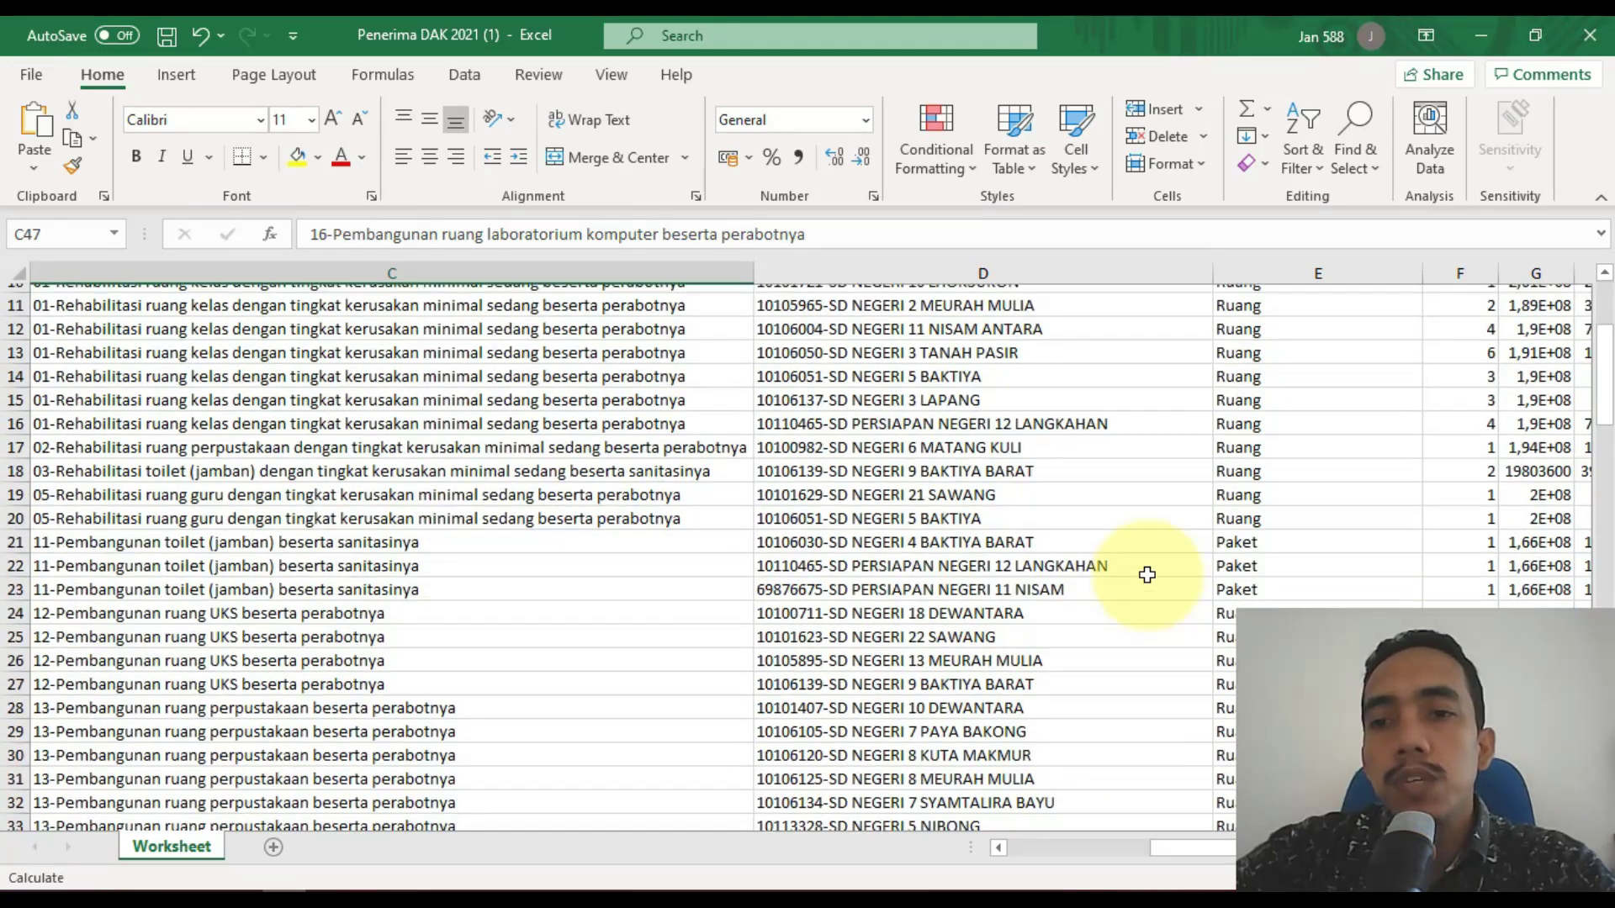
{"action": "scroll", "coordinate": [1286, 584], "scroll_direction": "up", "scroll_amount": 7}
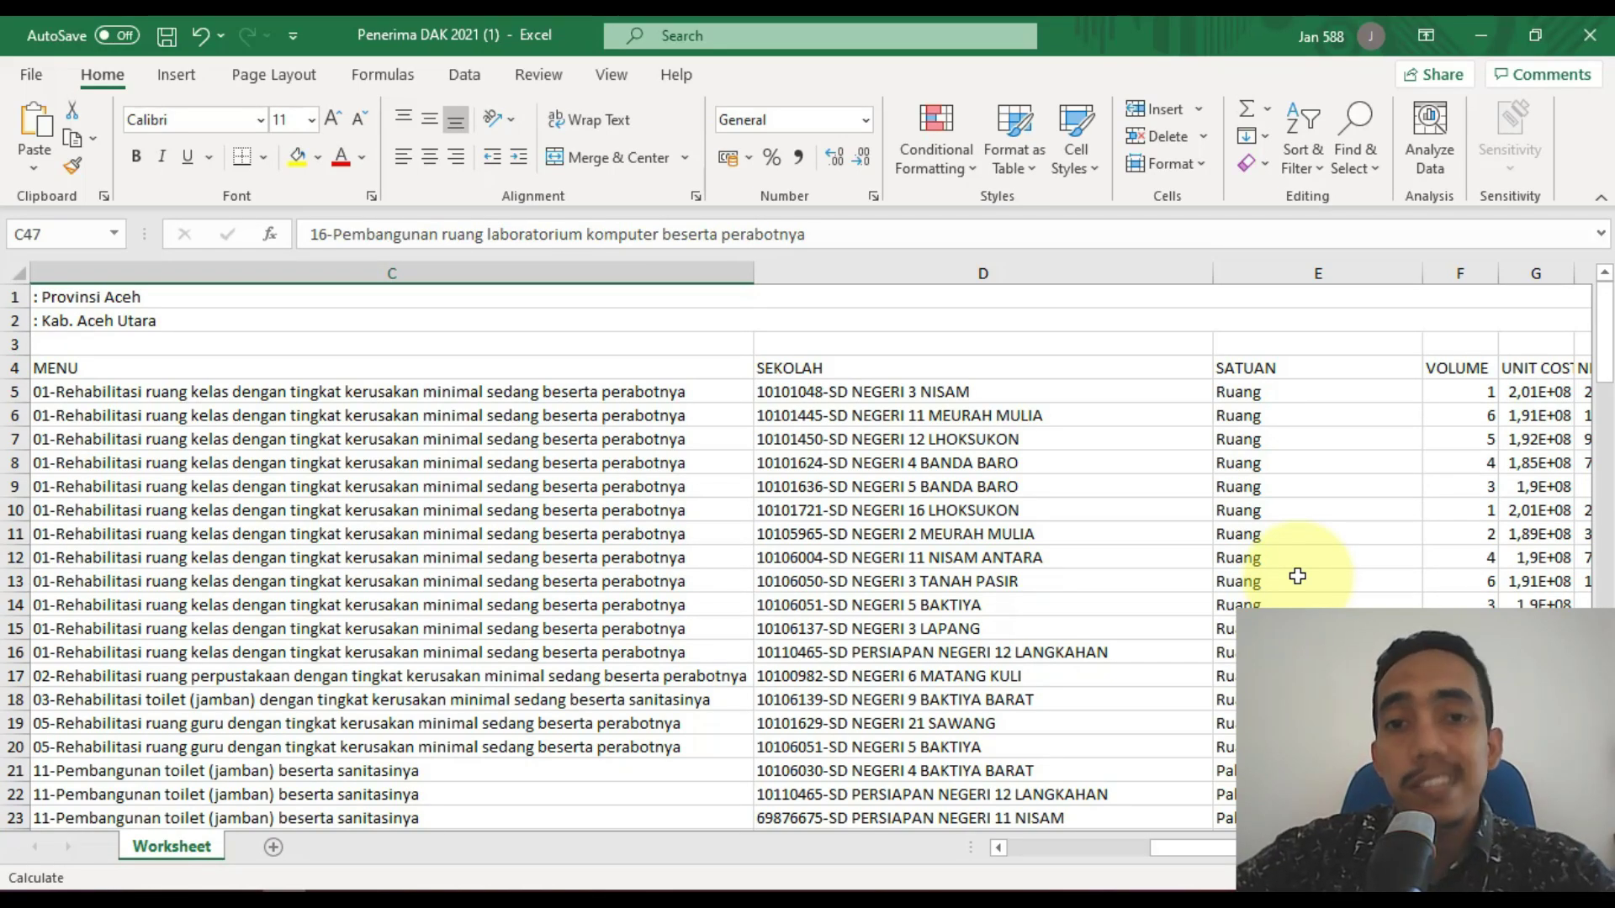
Widen the UNIT COST and NILAI RK columns so the amounts display in full.
{"action": "left_click", "coordinate": [1279, 556]}
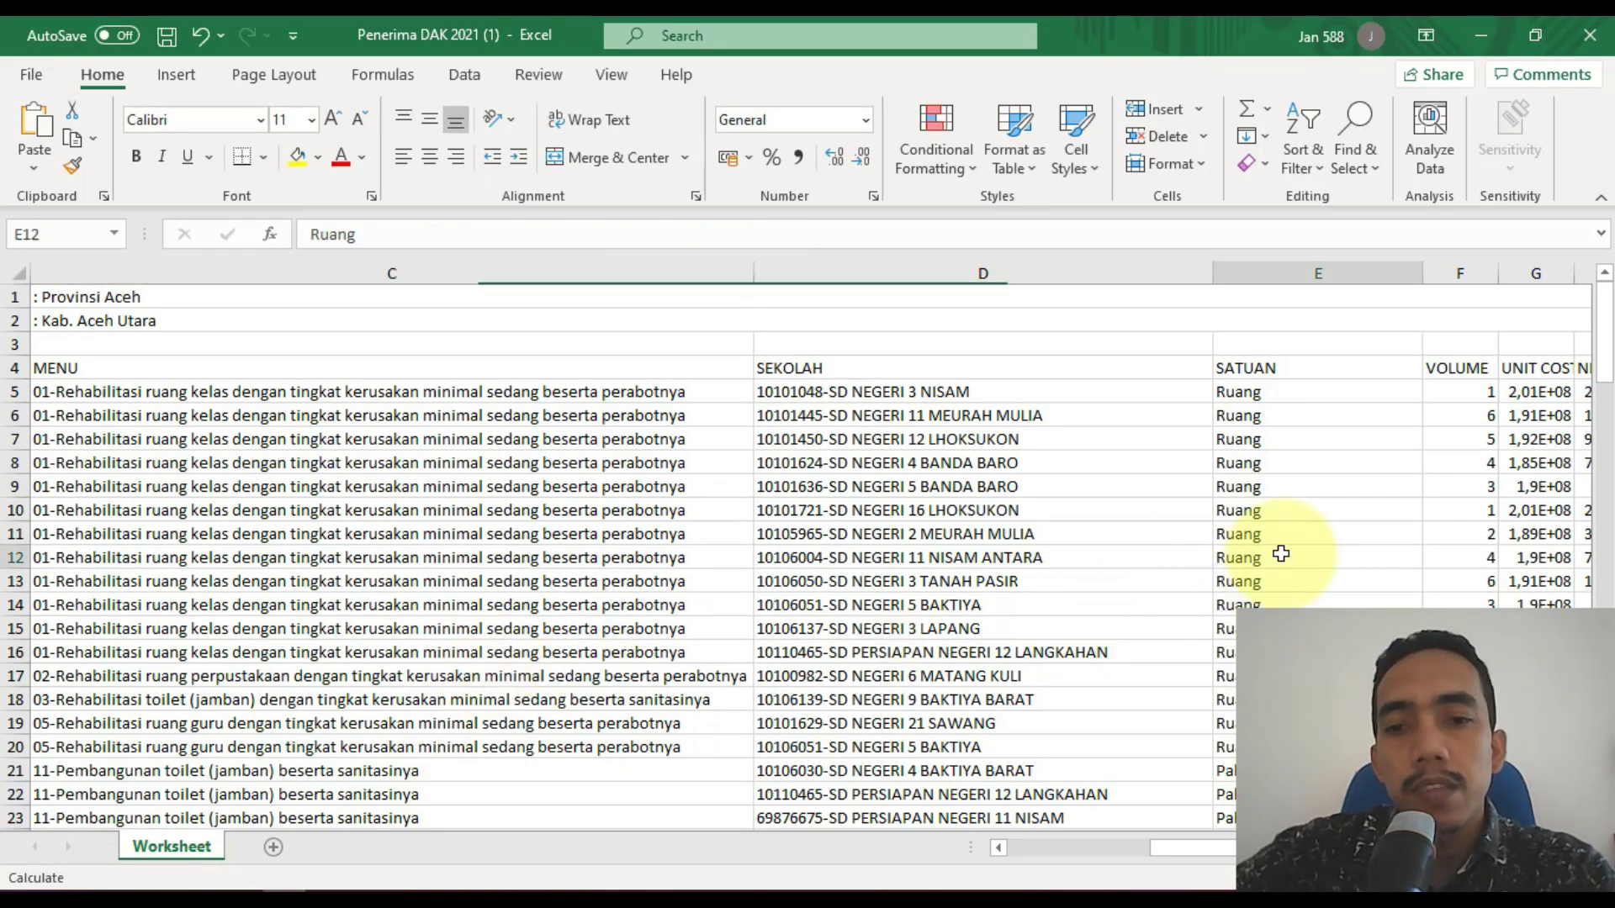
{"action": "key", "text": "Right"}
{"action": "key", "text": "Right"}
{"action": "key", "text": "Right"}
{"action": "key", "text": "Right"}
{"action": "key", "text": "Right"}
{"action": "key", "text": "Right"}
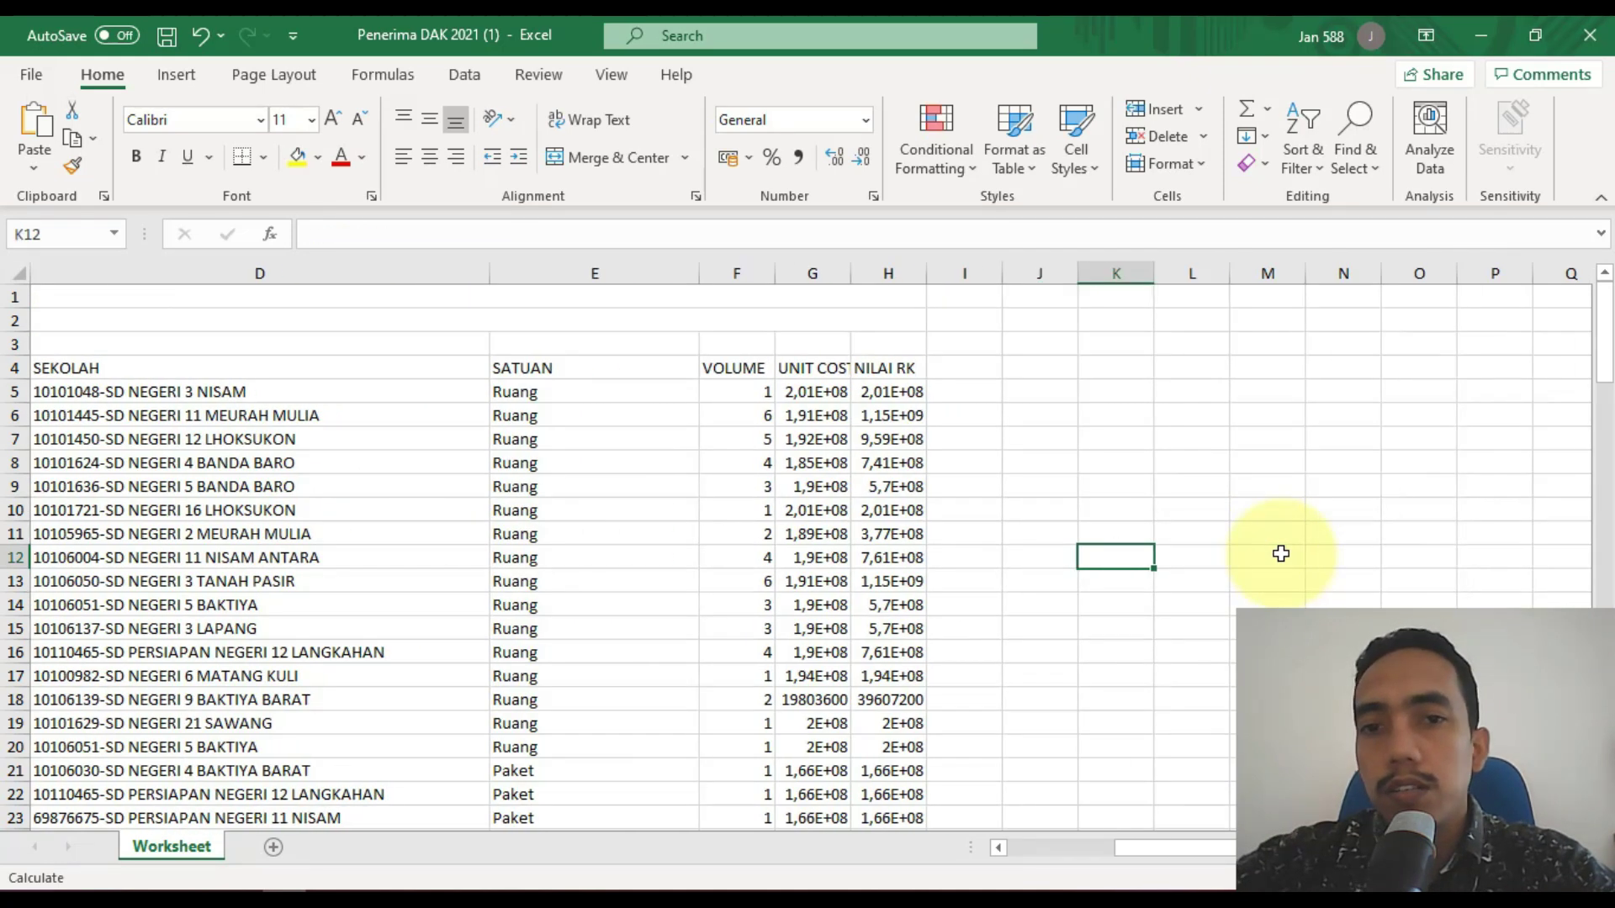
{"action": "left_click", "coordinate": [724, 390]}
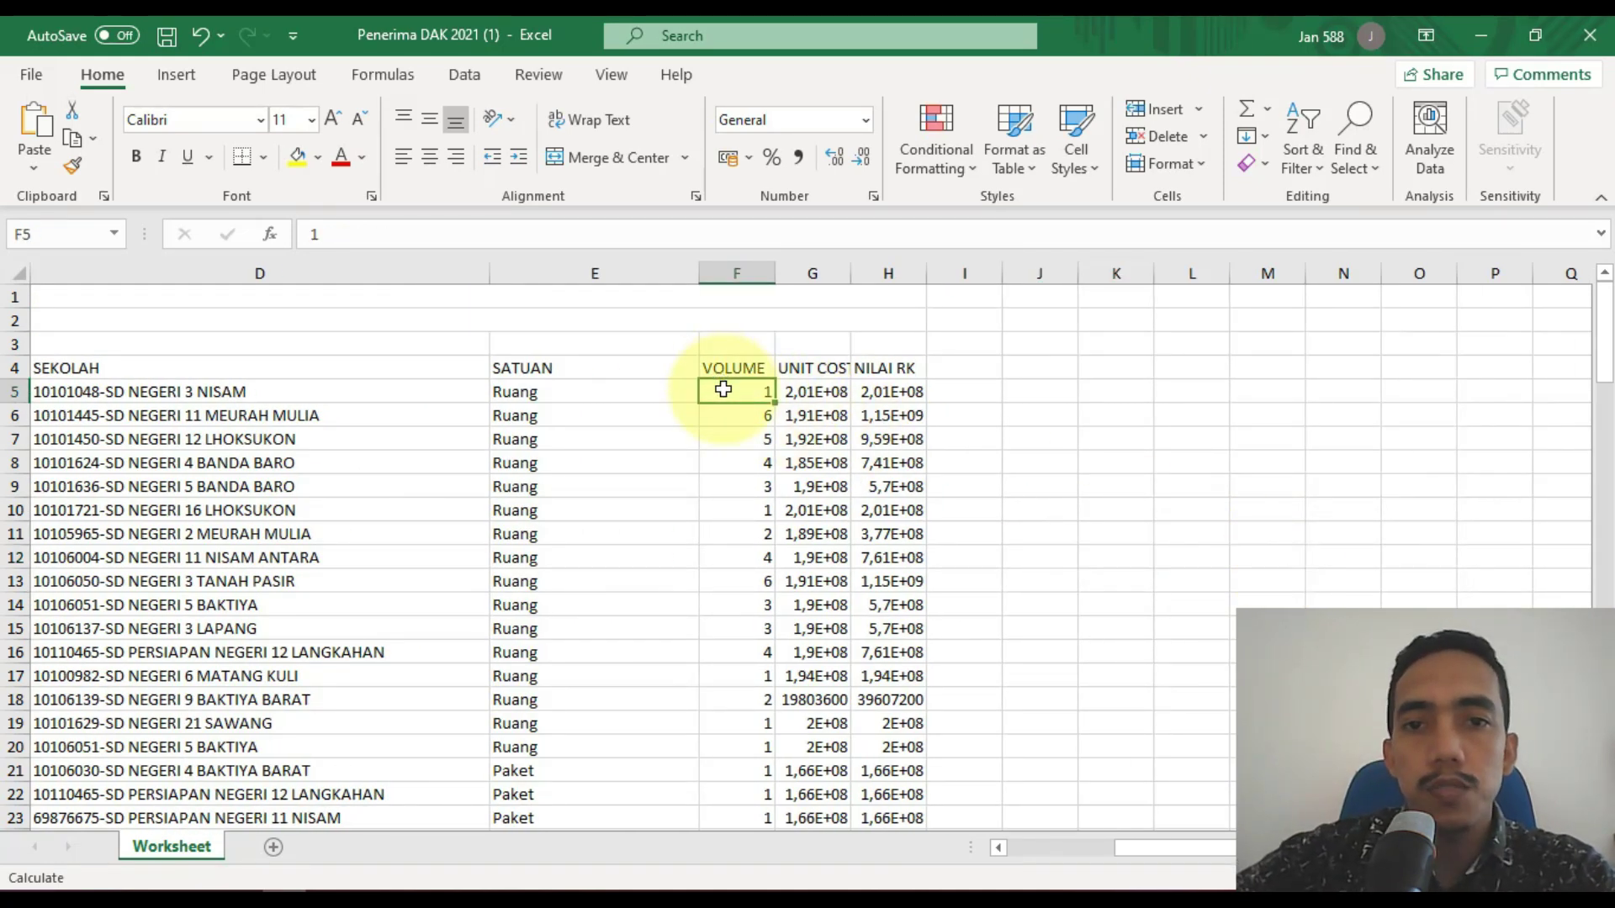
{"action": "left_click_drag", "start_coordinate": [857, 271], "coordinate": [1103, 274]}
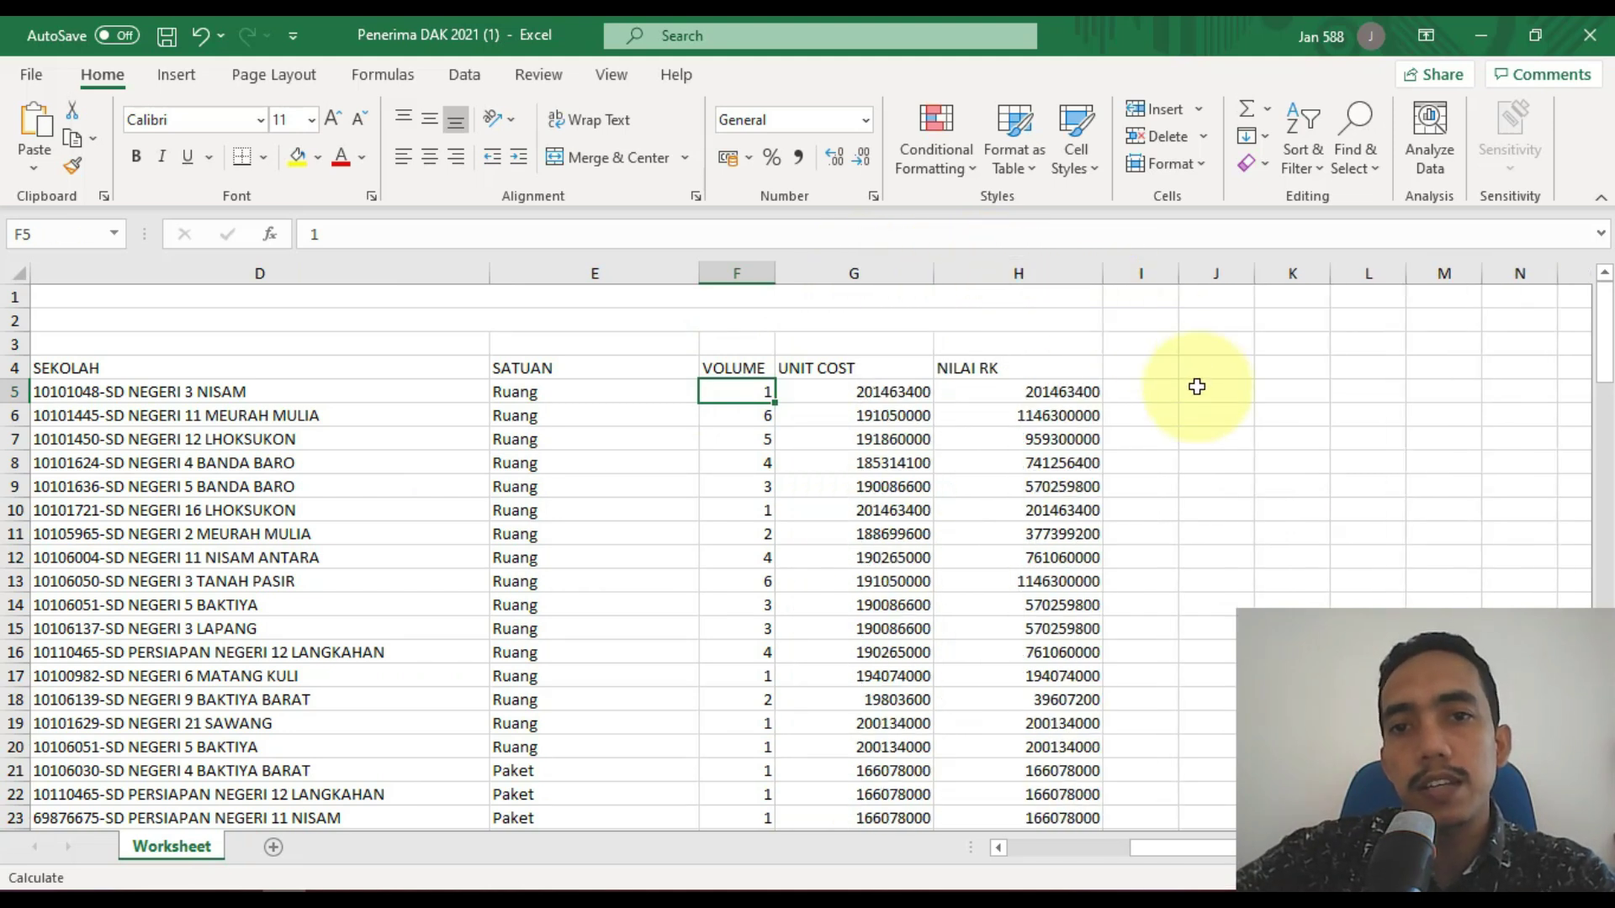
Review the UNIT COST and NILAI RK amounts from the first schools down to the Total row.
{"action": "left_click", "coordinate": [856, 402]}
{"action": "left_click", "coordinate": [883, 439]}
{"action": "left_click", "coordinate": [883, 534]}
{"action": "left_click", "coordinate": [886, 673]}
{"action": "scroll", "coordinate": [886, 672], "scroll_direction": "down", "scroll_amount": 20}
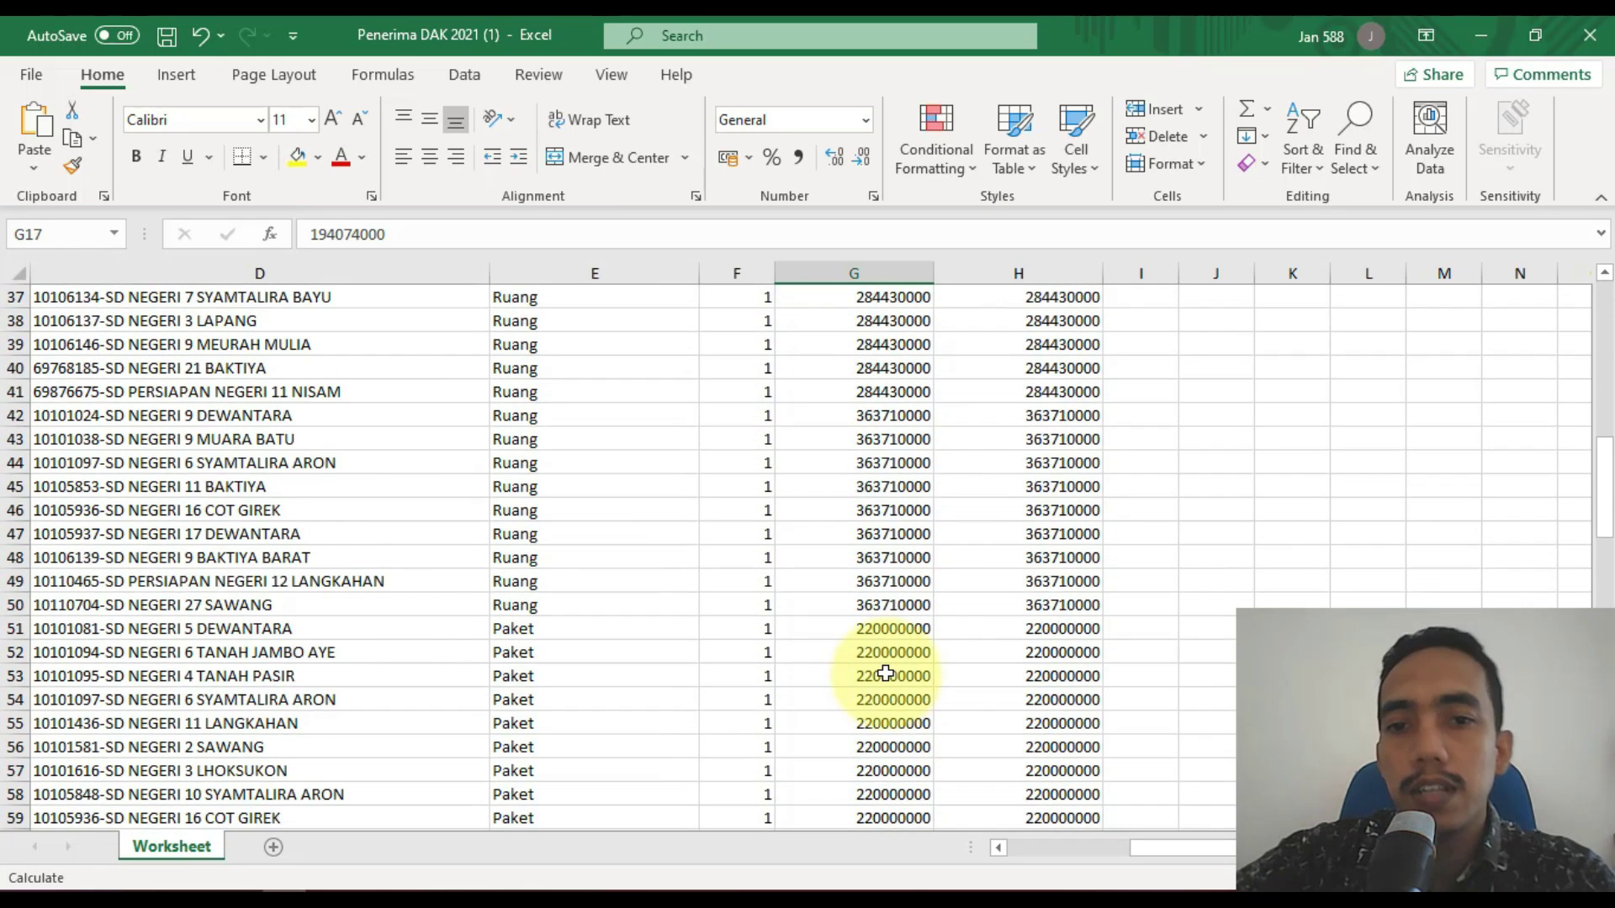
{"action": "scroll", "coordinate": [885, 673], "scroll_direction": "down", "scroll_amount": 18}
{"action": "scroll", "coordinate": [886, 672], "scroll_direction": "up", "scroll_amount": 5}
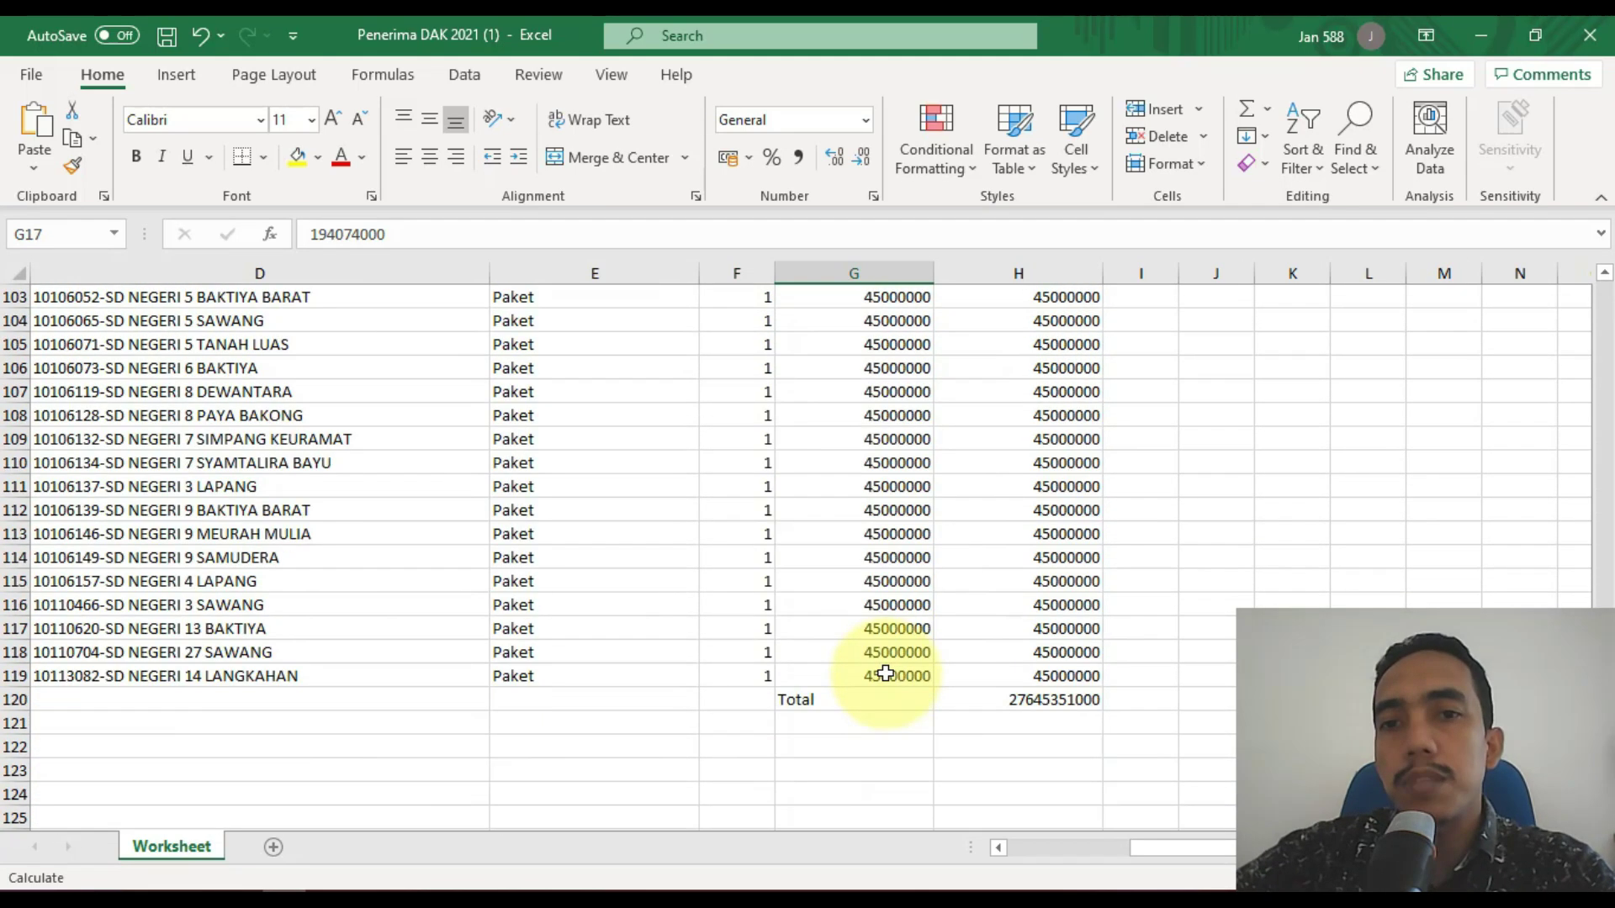
Check which schools at the end of the list are assigned educational media and TIK equipment procurement.
{"action": "left_click_drag", "start_coordinate": [1221, 855], "coordinate": [945, 850]}
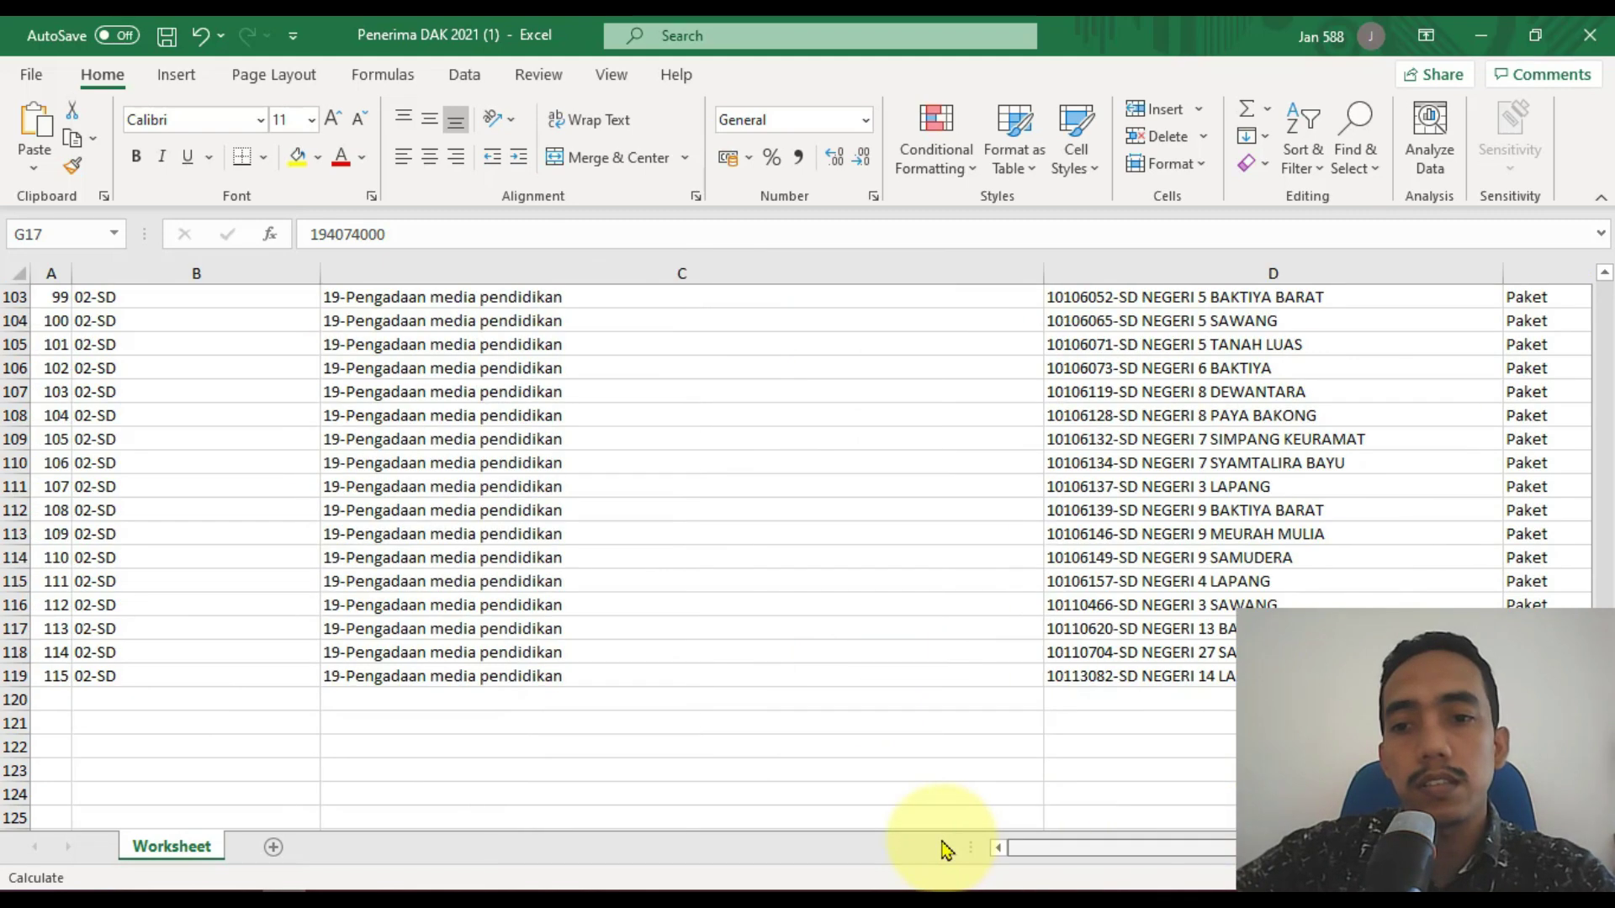
{"action": "scroll", "coordinate": [265, 583], "scroll_direction": "up", "scroll_amount": 4}
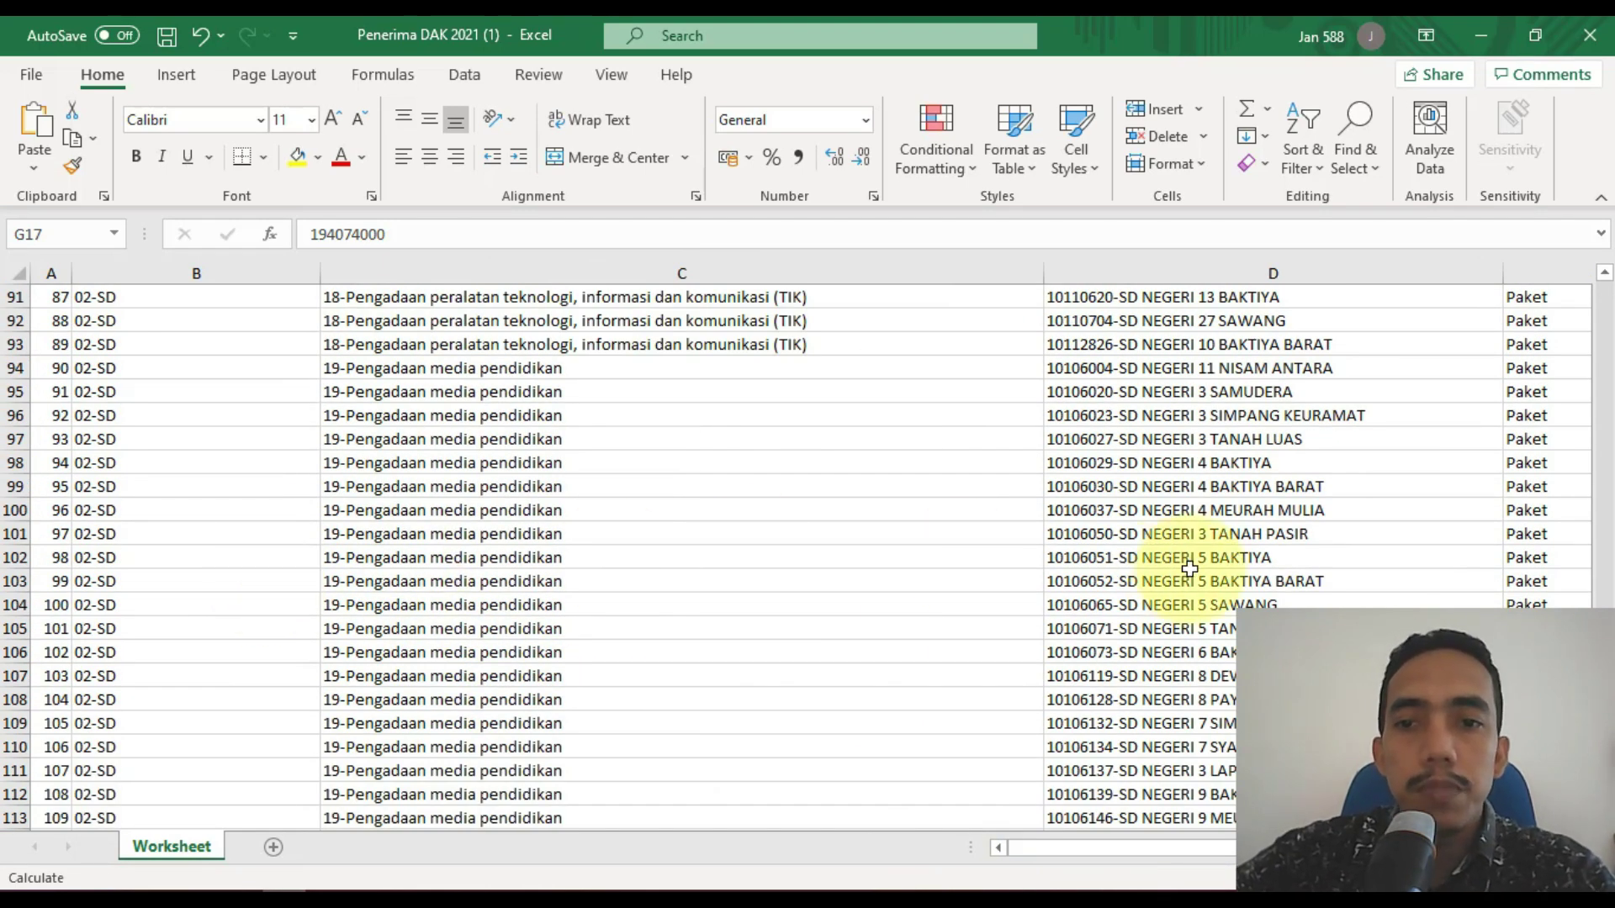
{"action": "scroll", "coordinate": [1189, 569], "scroll_direction": "up", "scroll_amount": 4}
{"action": "scroll", "coordinate": [1189, 569], "scroll_direction": "down", "scroll_amount": 5}
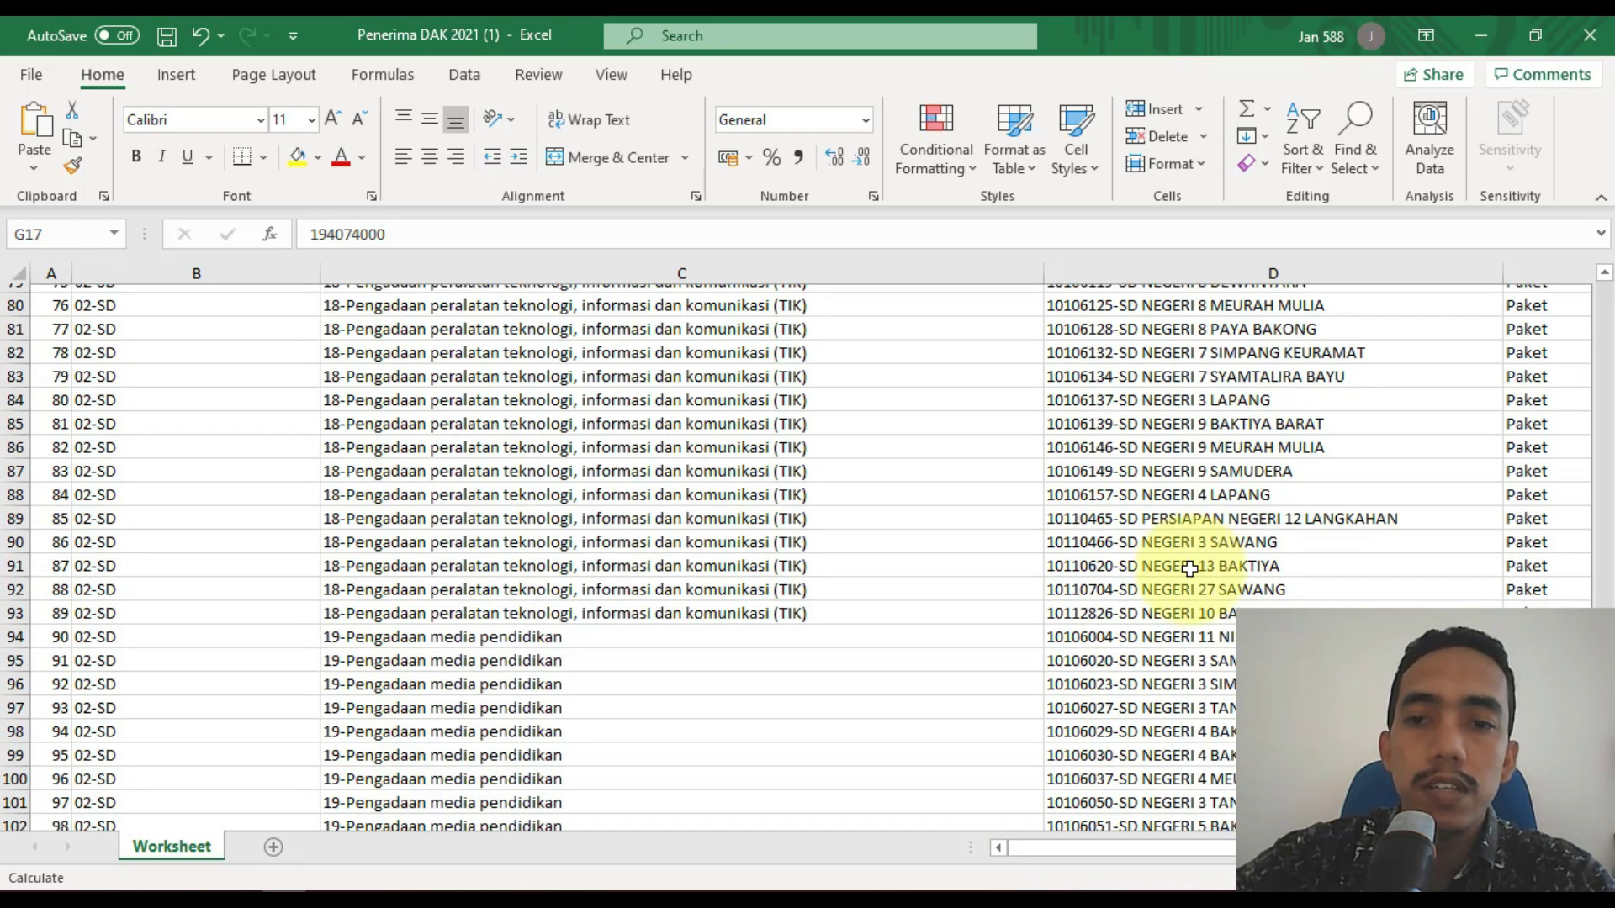
{"action": "scroll", "coordinate": [1190, 570], "scroll_direction": "up", "scroll_amount": 16}
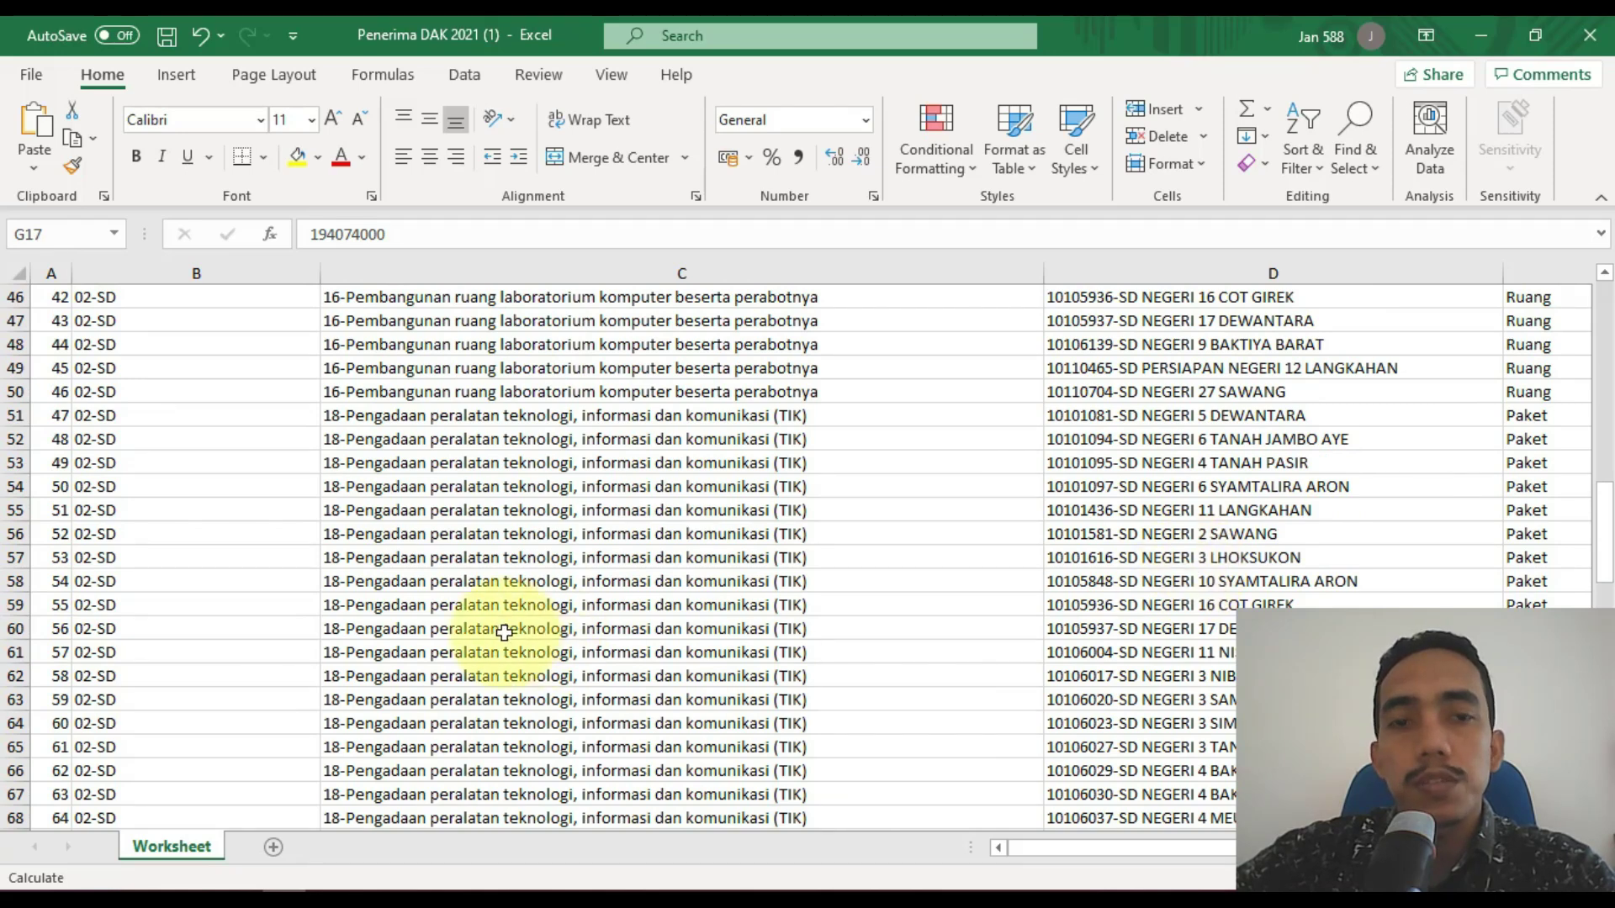
Switch to Chrome and read the numbered points of the Dapodik update article on DAK Fisik planning.
{"action": "left_click", "coordinate": [210, 883]}
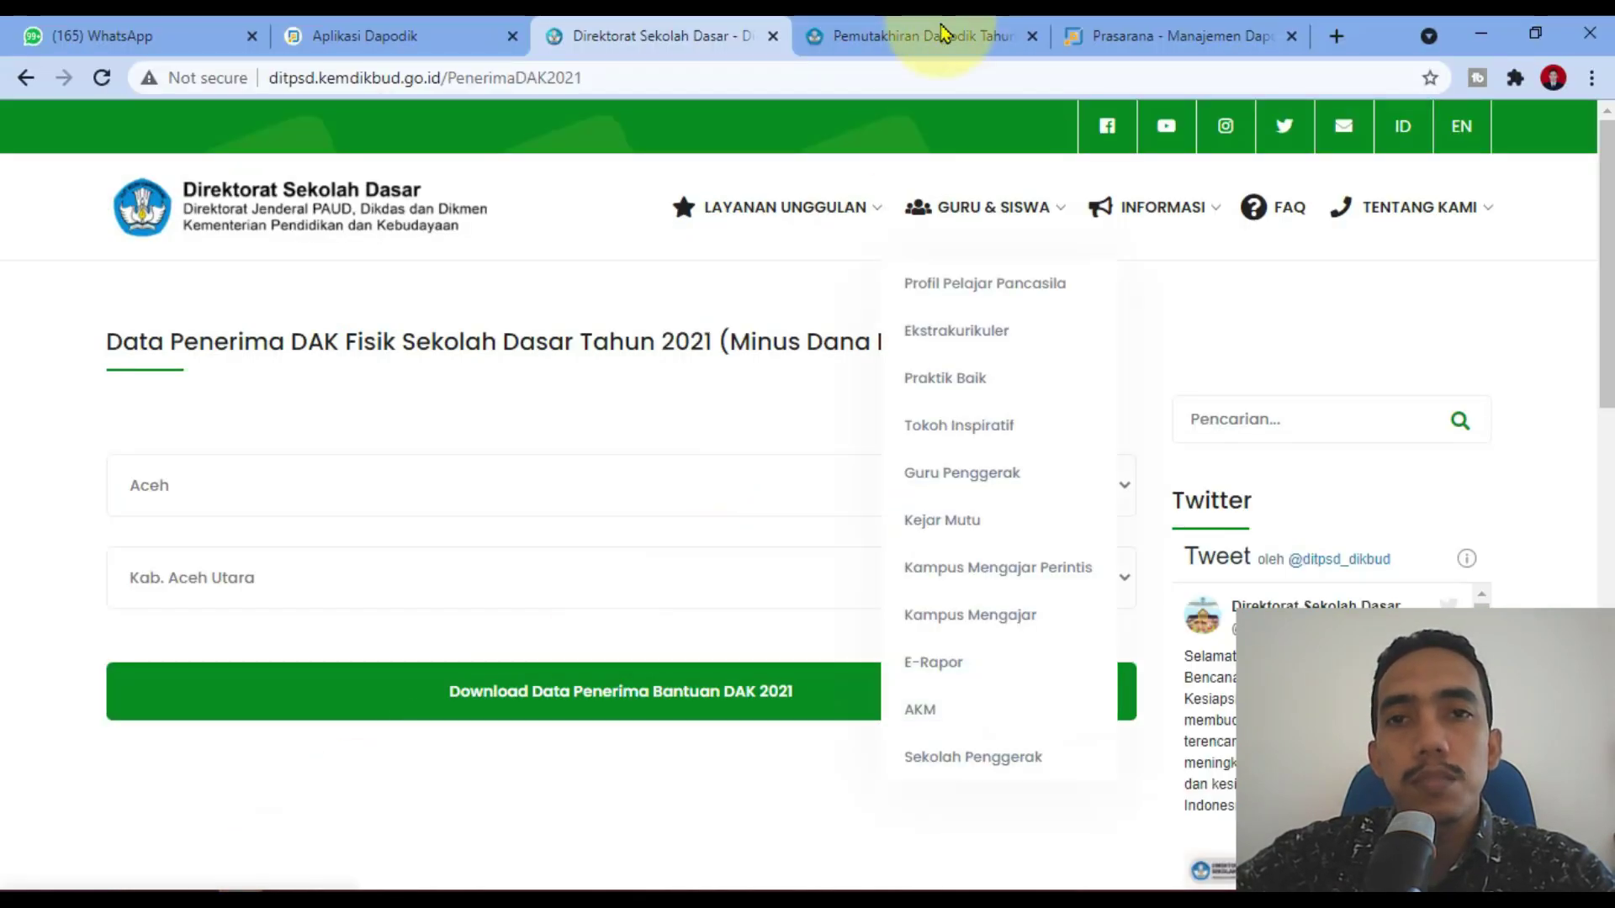
{"action": "left_click", "coordinate": [933, 38]}
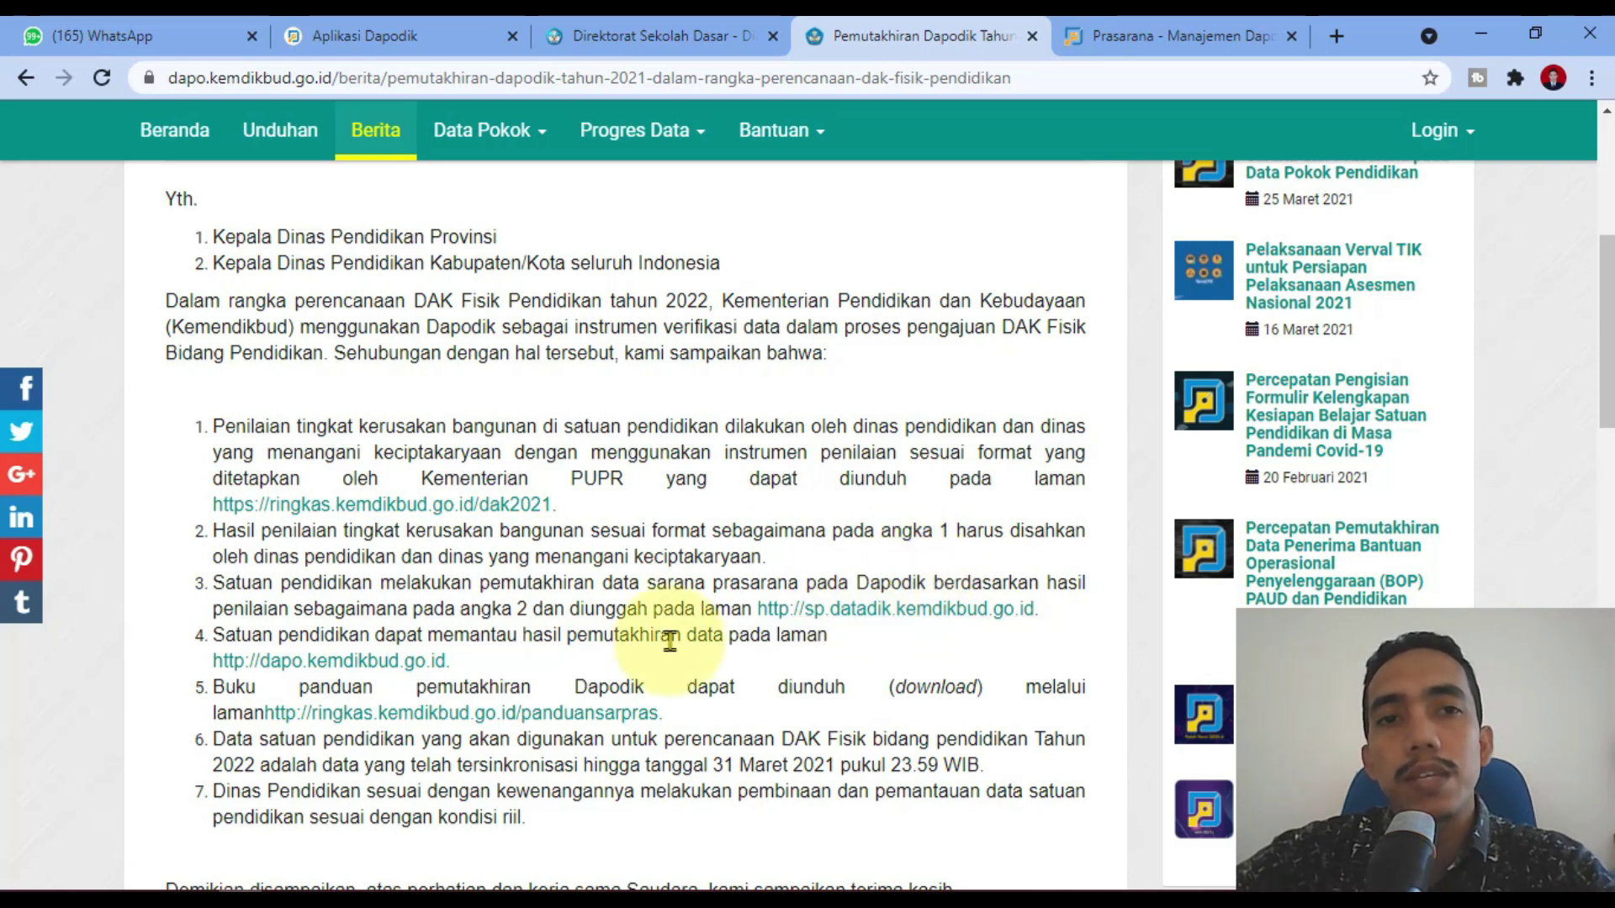
Switch to Aplikasi Dapodik, open the Tanah & Bangunan data under Sarpras and select the school's land record.
{"action": "left_click", "coordinate": [425, 38]}
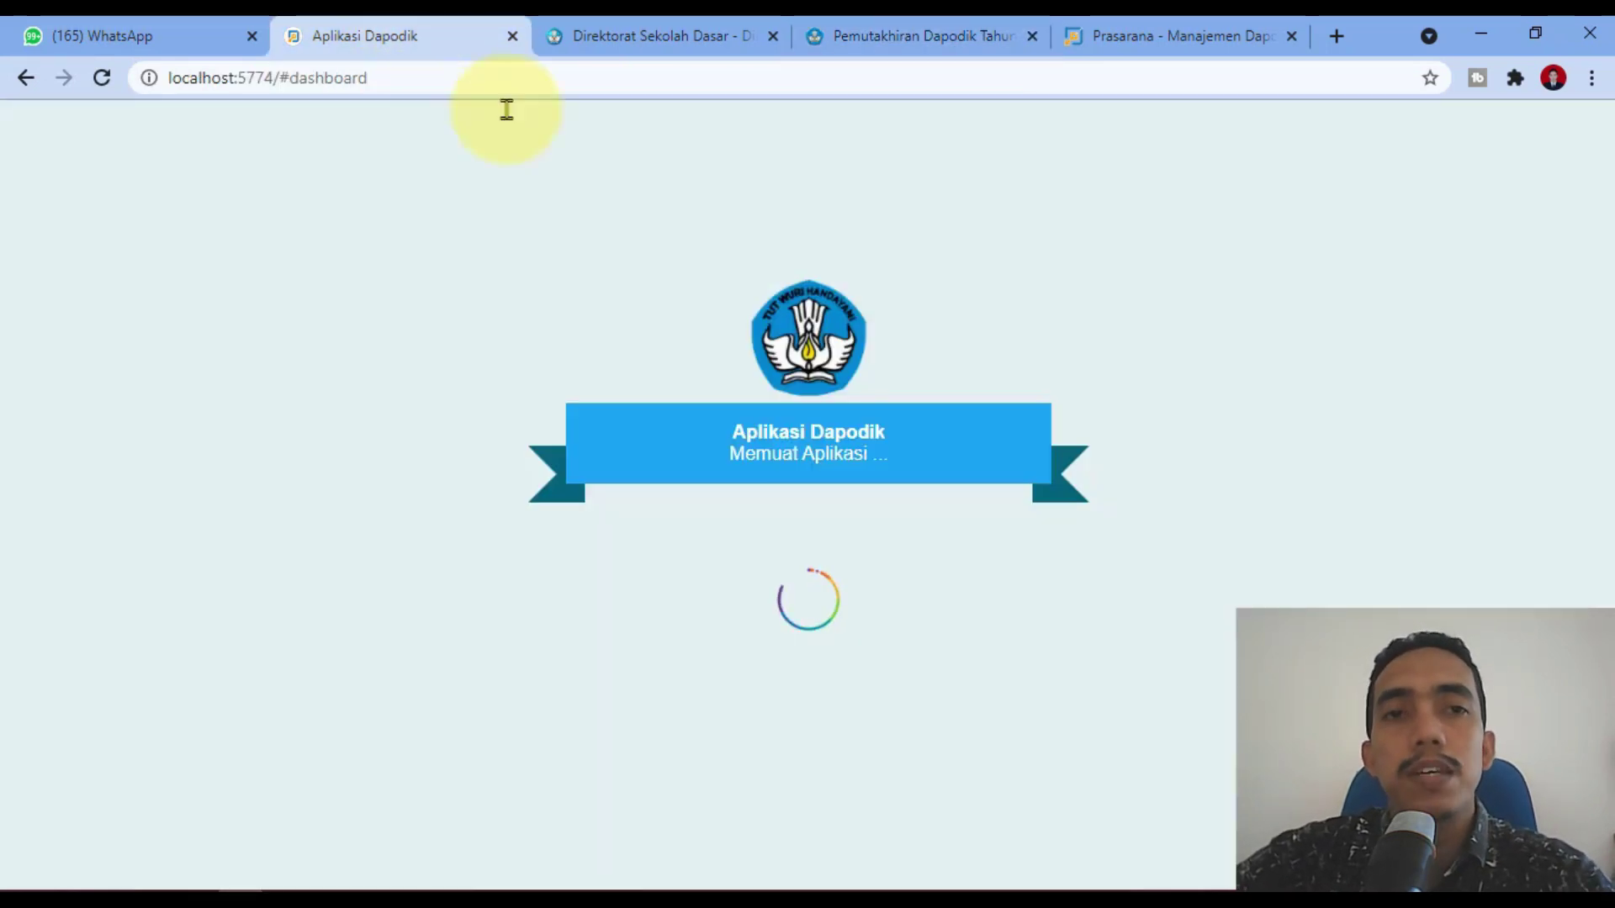
{"action": "left_click", "coordinate": [821, 555]}
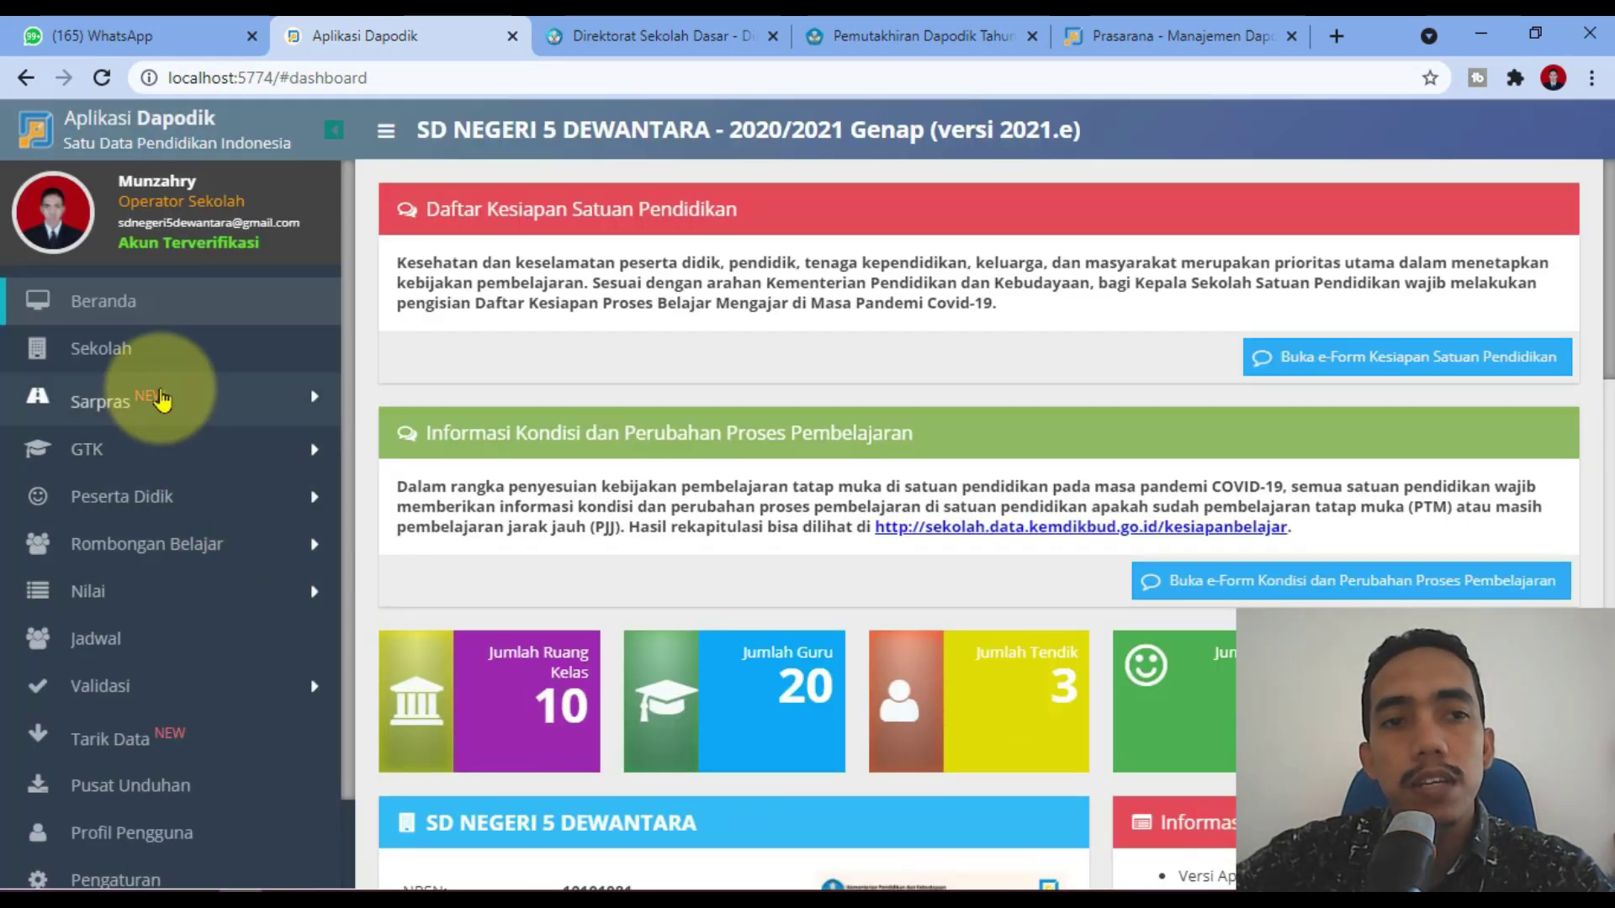
{"action": "left_click", "coordinate": [163, 400]}
{"action": "left_click", "coordinate": [166, 455]}
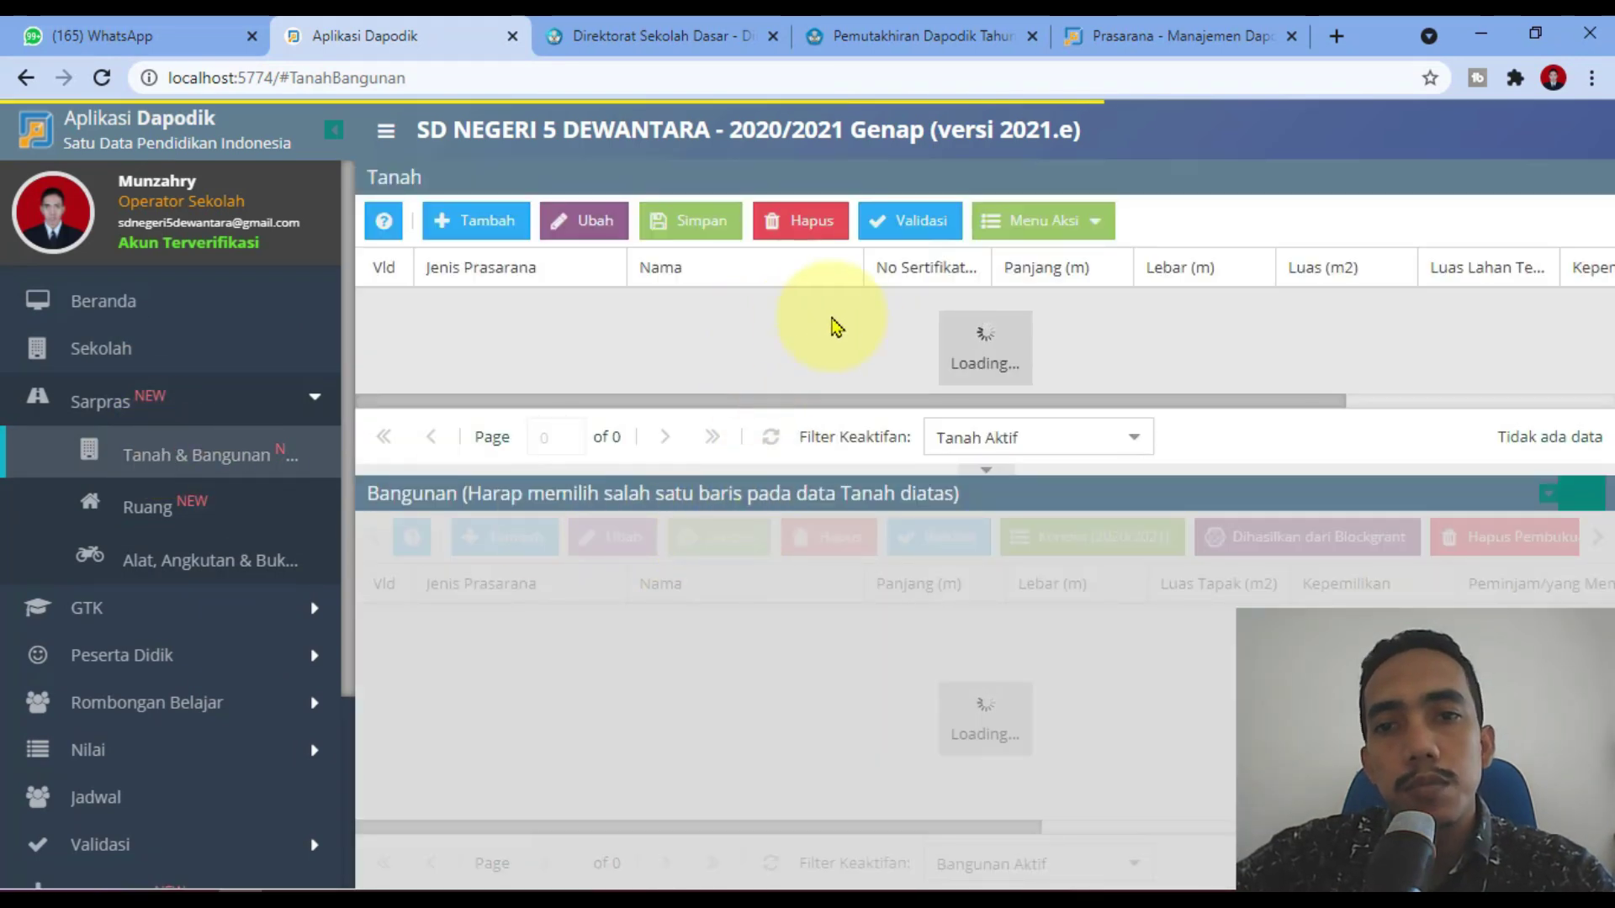
{"action": "left_click", "coordinate": [854, 318]}
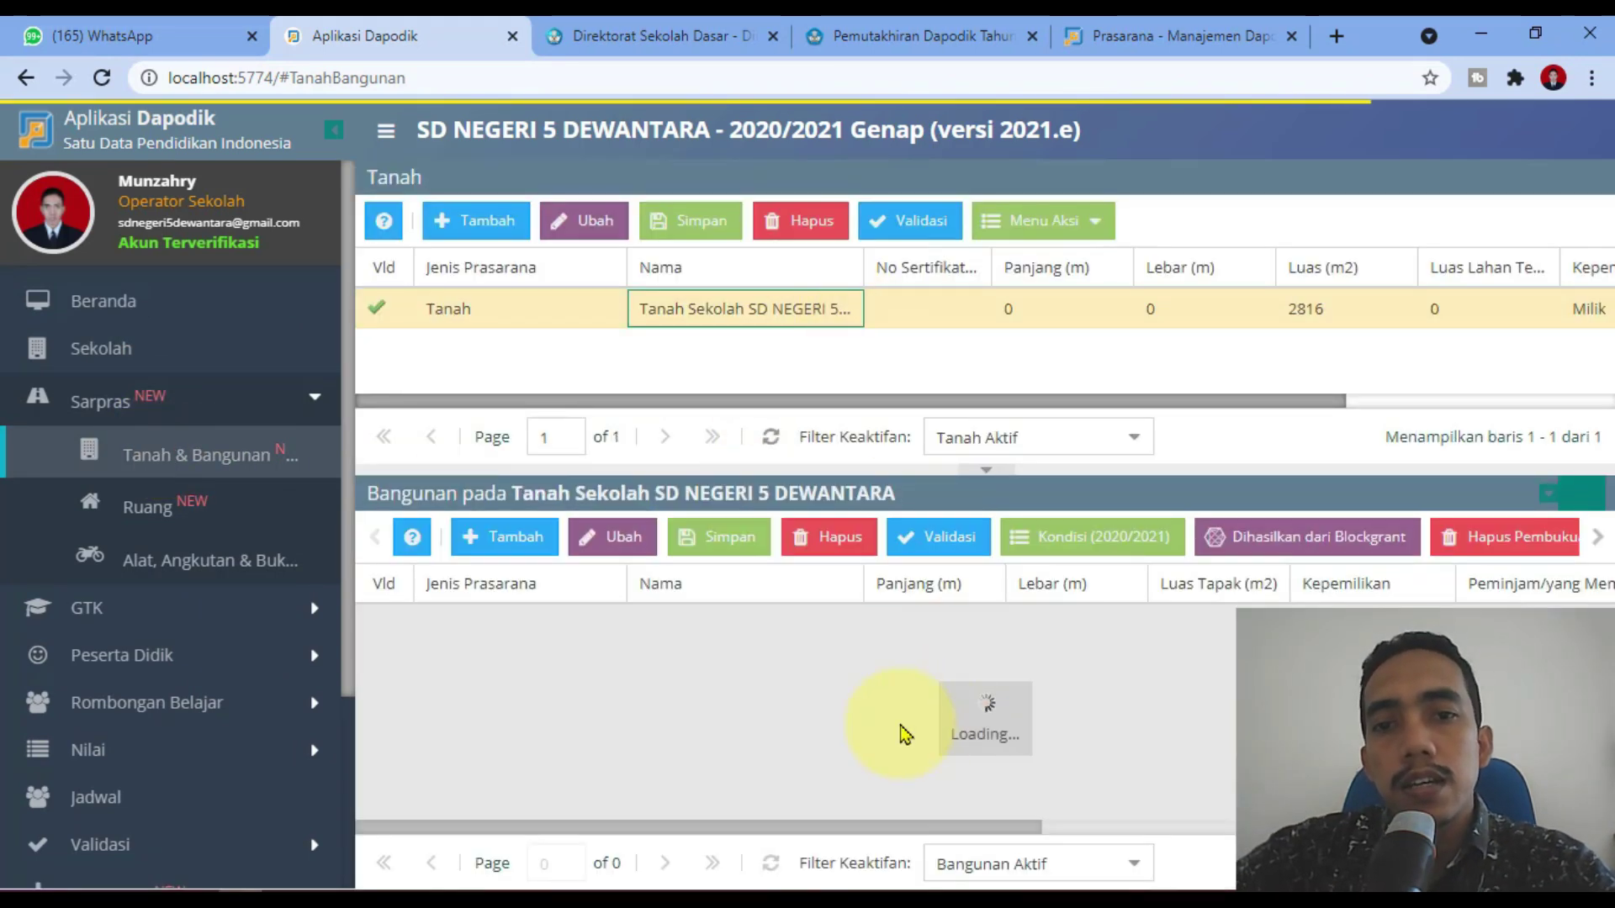
Select Bangunan 1 @ 1A|1B|5B, then switch to the Dapodik update article and reread point 1 on building damage assessment.
{"action": "left_click", "coordinate": [784, 623]}
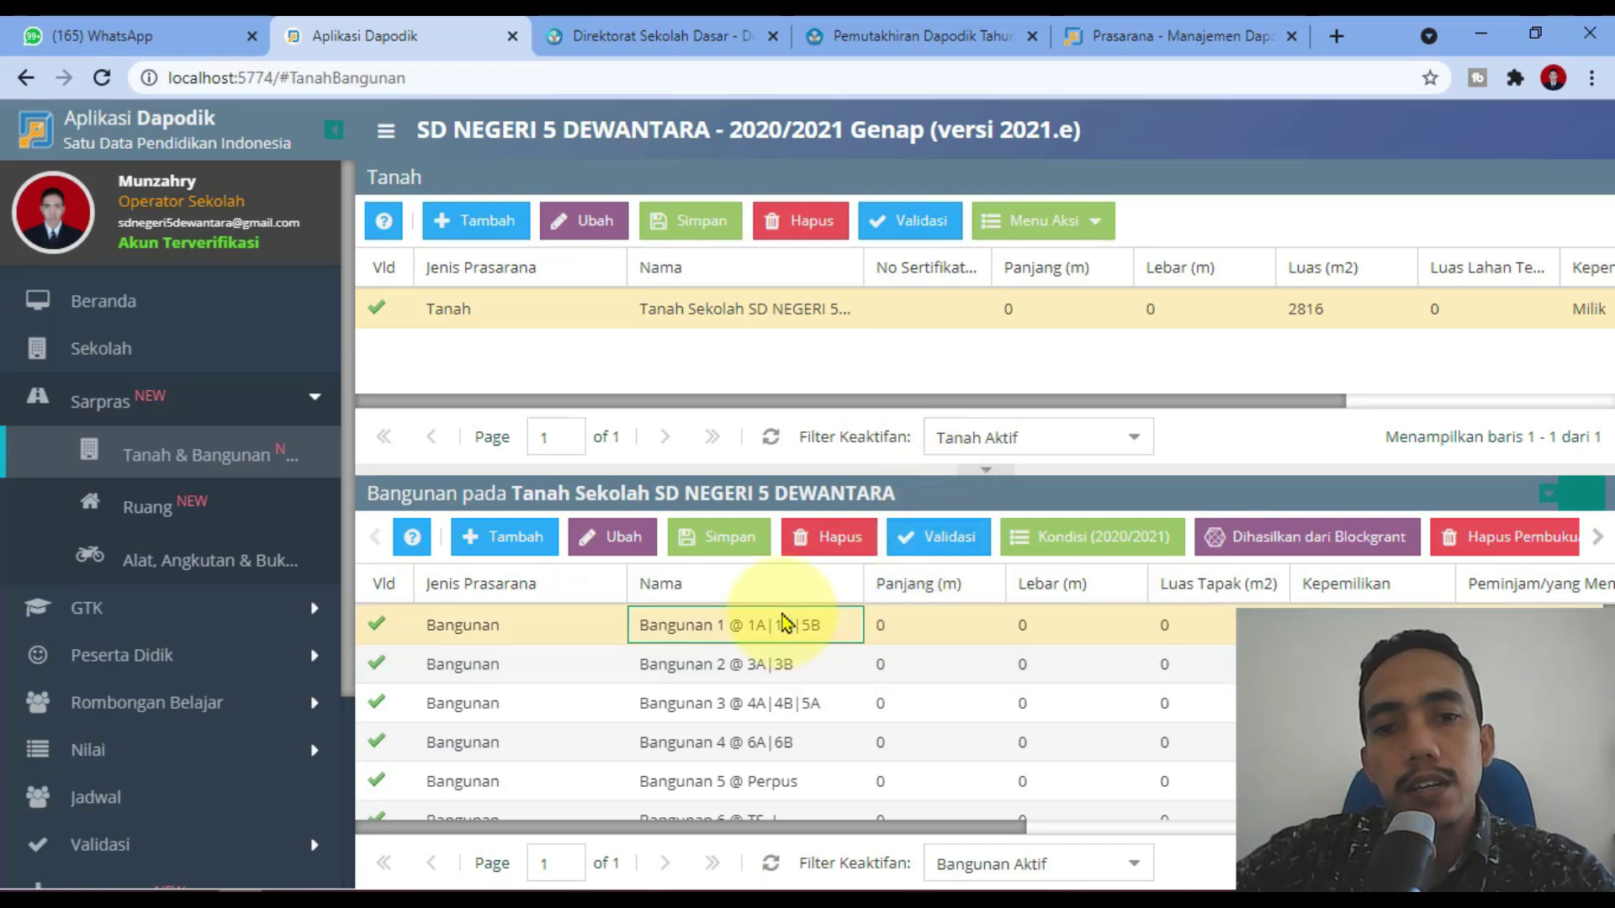
{"action": "left_click", "coordinate": [1093, 36]}
{"action": "left_click", "coordinate": [954, 34]}
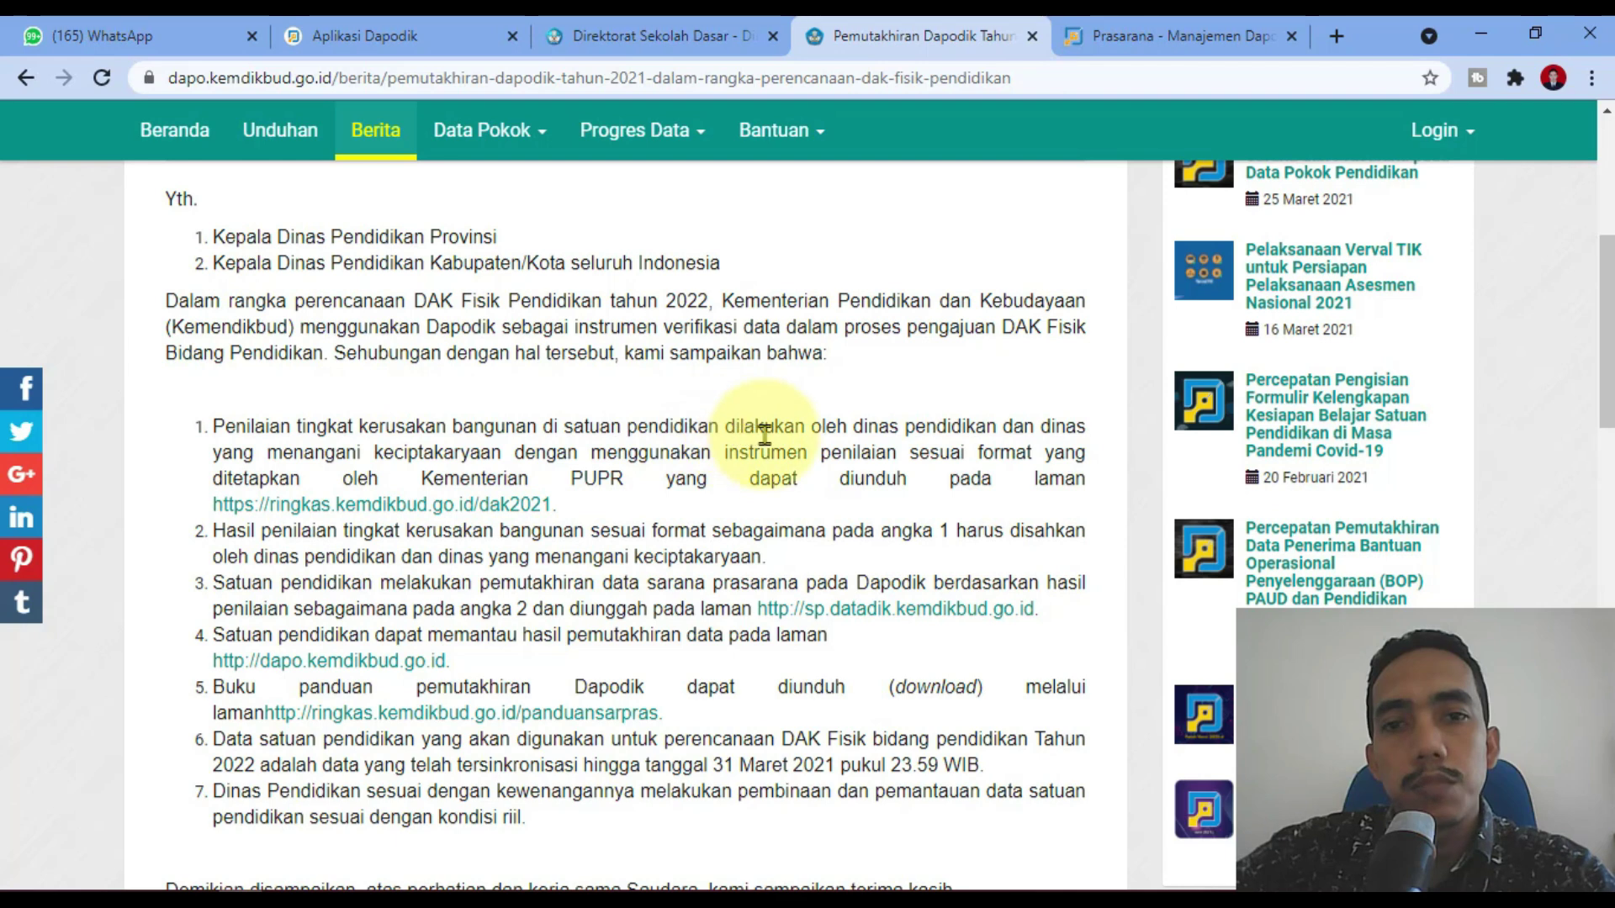
{"action": "left_click_drag", "start_coordinate": [849, 427], "coordinate": [622, 455]}
{"action": "left_click", "coordinate": [952, 503]}
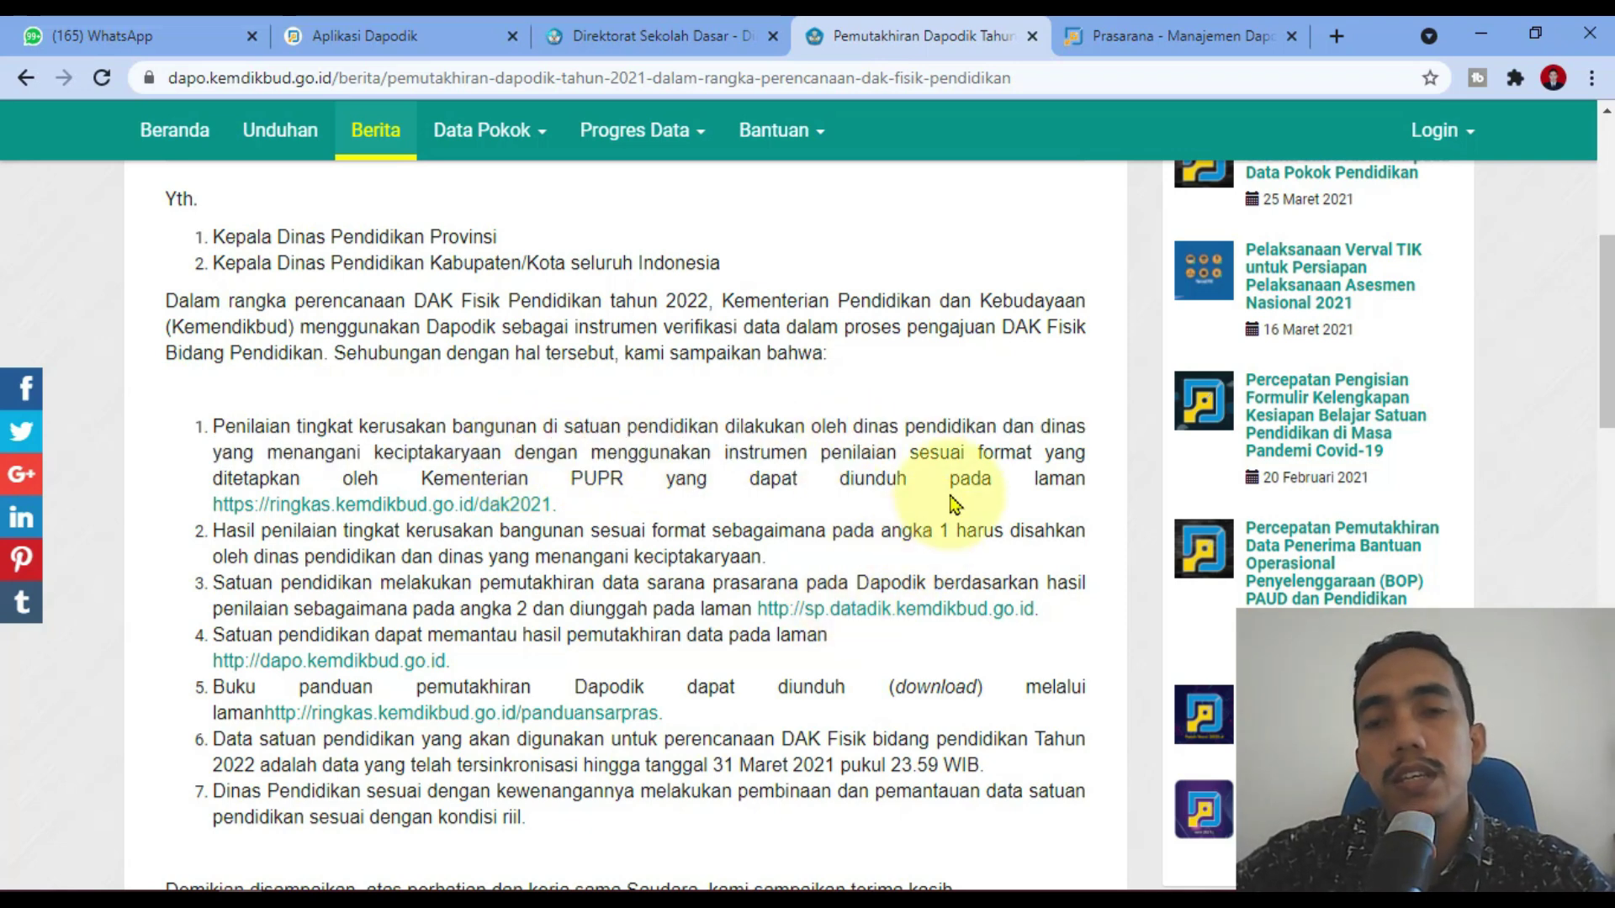
Switch back to Aplikasi Dapodik and review the foundation, structure and roof damage fields in Bangunan 1's 2020/2021 condition form.
{"action": "left_click", "coordinate": [471, 35]}
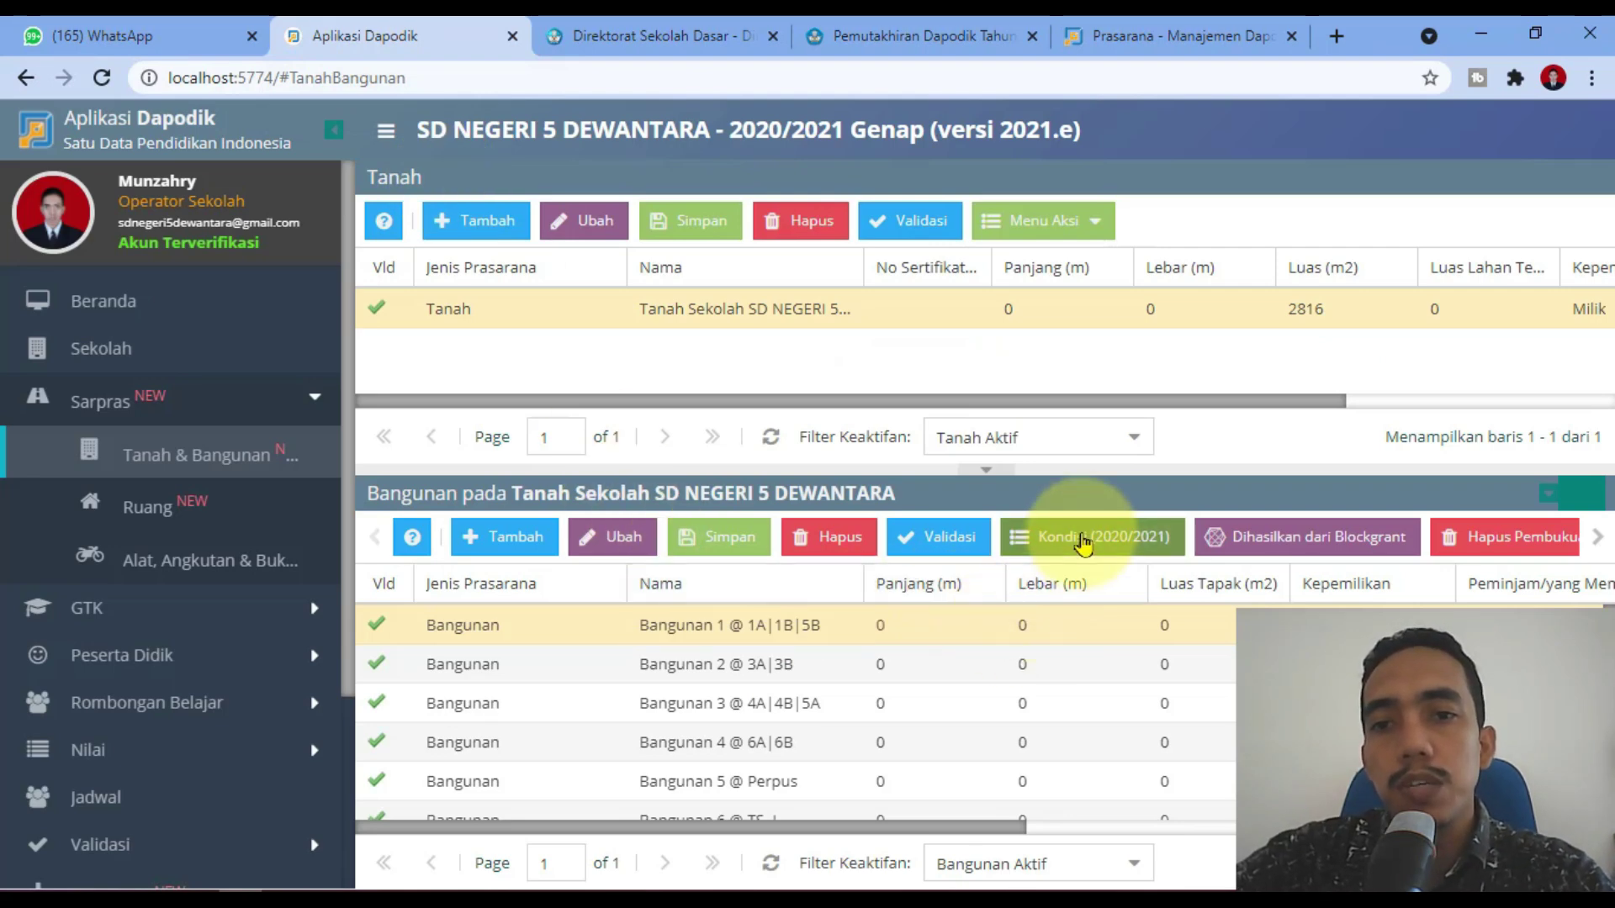
{"action": "left_click", "coordinate": [1084, 540]}
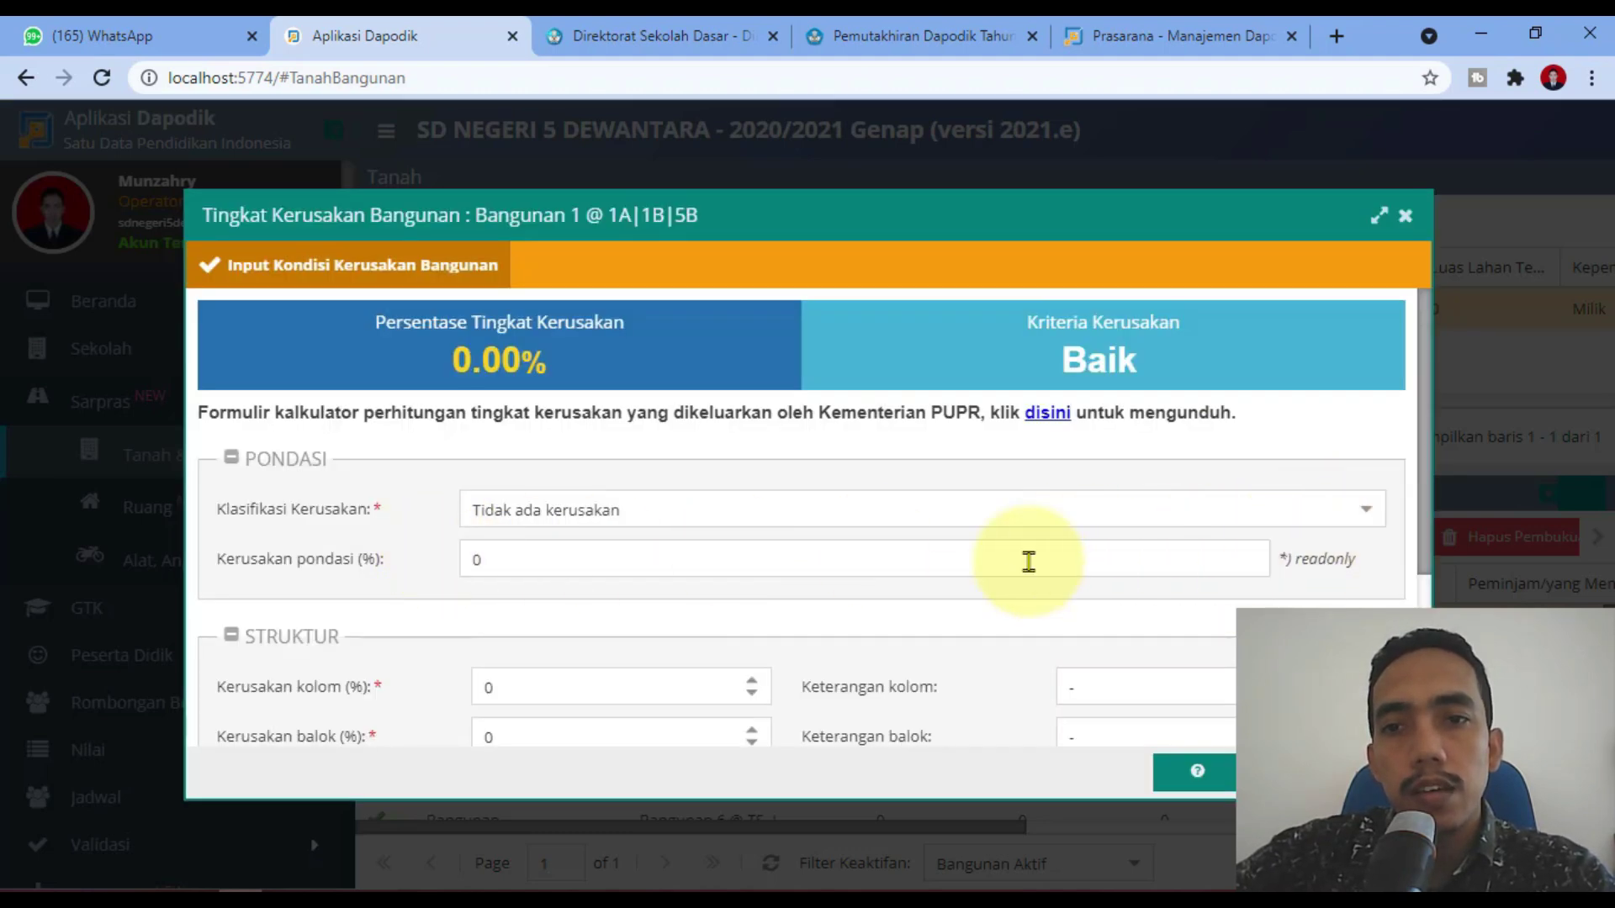
{"action": "scroll", "coordinate": [841, 597], "scroll_direction": "down", "scroll_amount": 3}
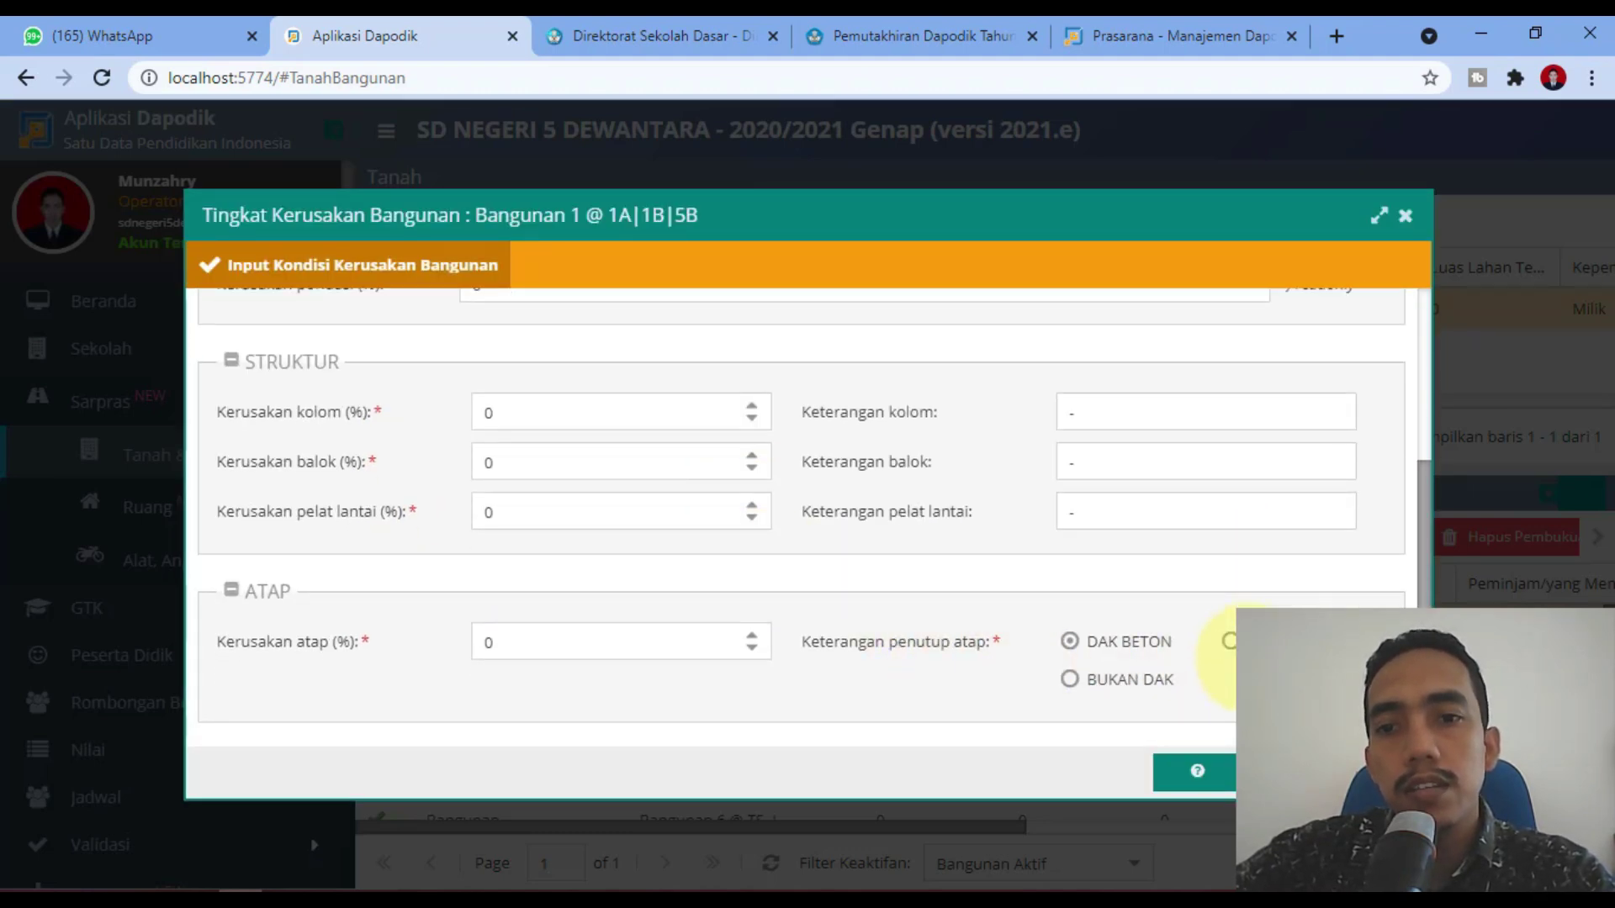
{"action": "scroll", "coordinate": [606, 623], "scroll_direction": "up", "scroll_amount": 3}
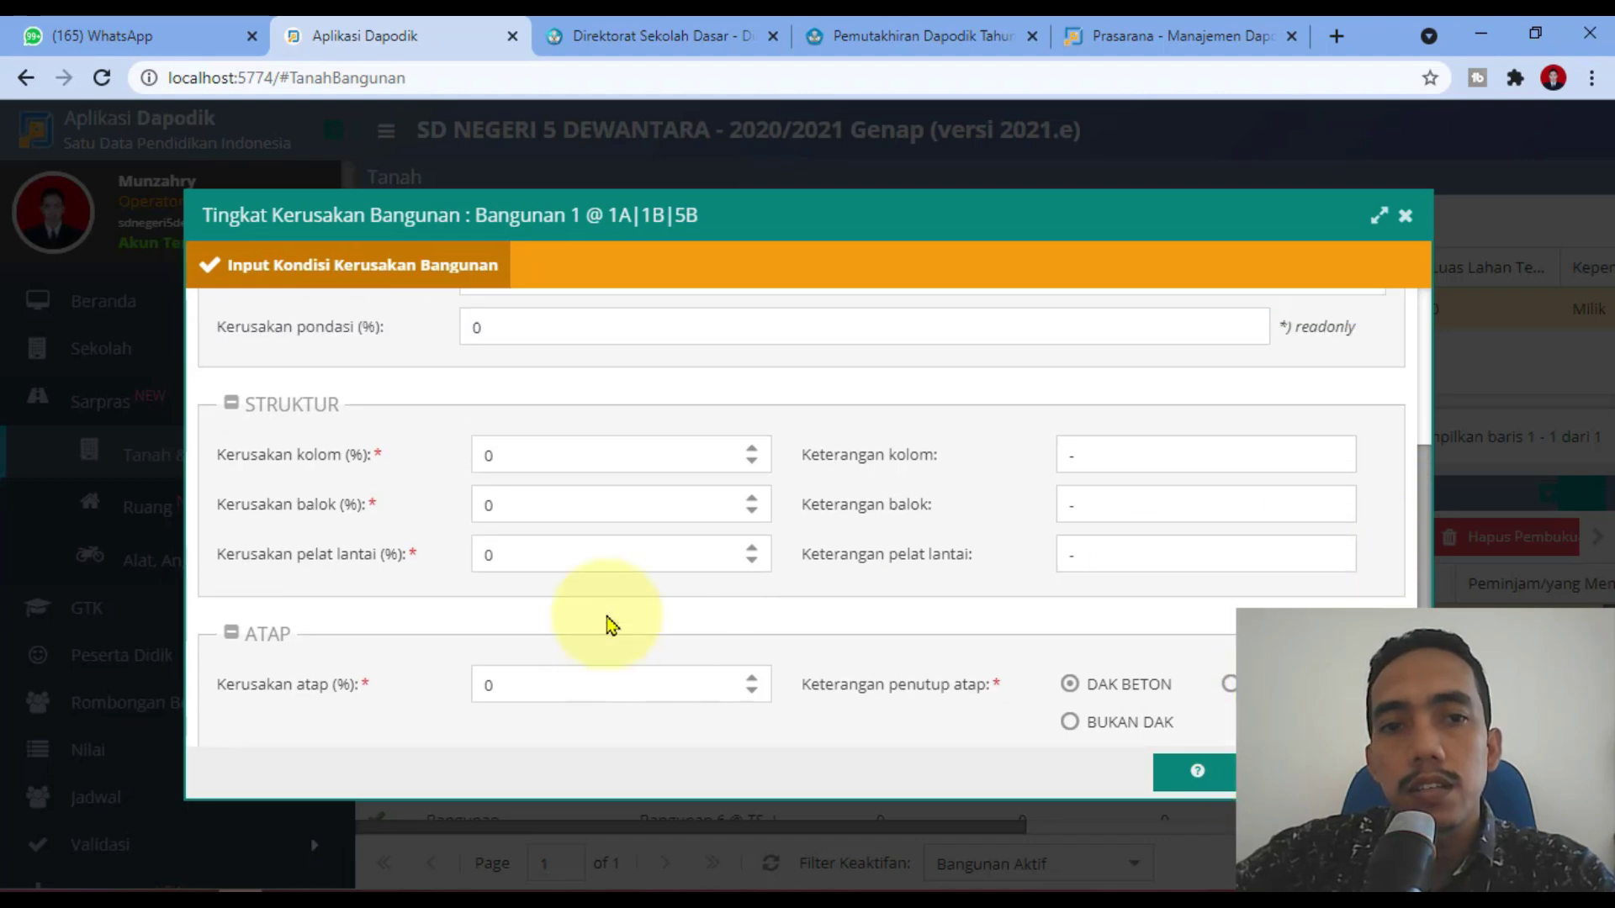
{"action": "left_click", "coordinate": [1405, 217]}
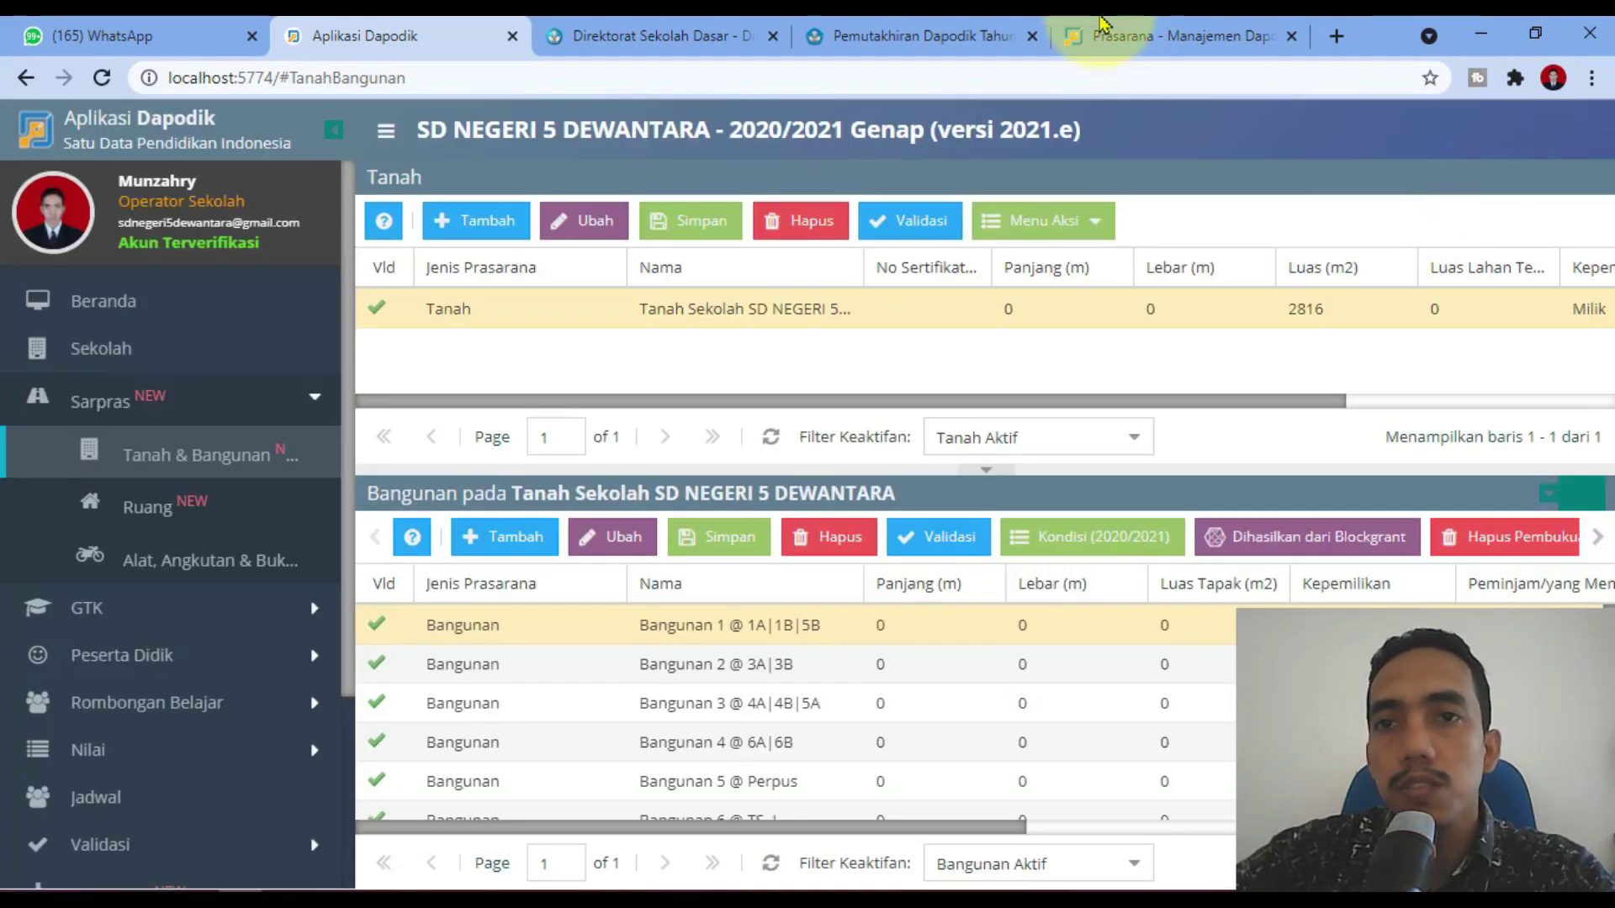
Return to the Dapodik update article on DAK Fisik planning and read the remaining numbered points on updating and synchronizing data.
{"action": "left_click", "coordinate": [917, 35]}
{"action": "left_click", "coordinate": [664, 35]}
{"action": "left_click", "coordinate": [383, 29]}
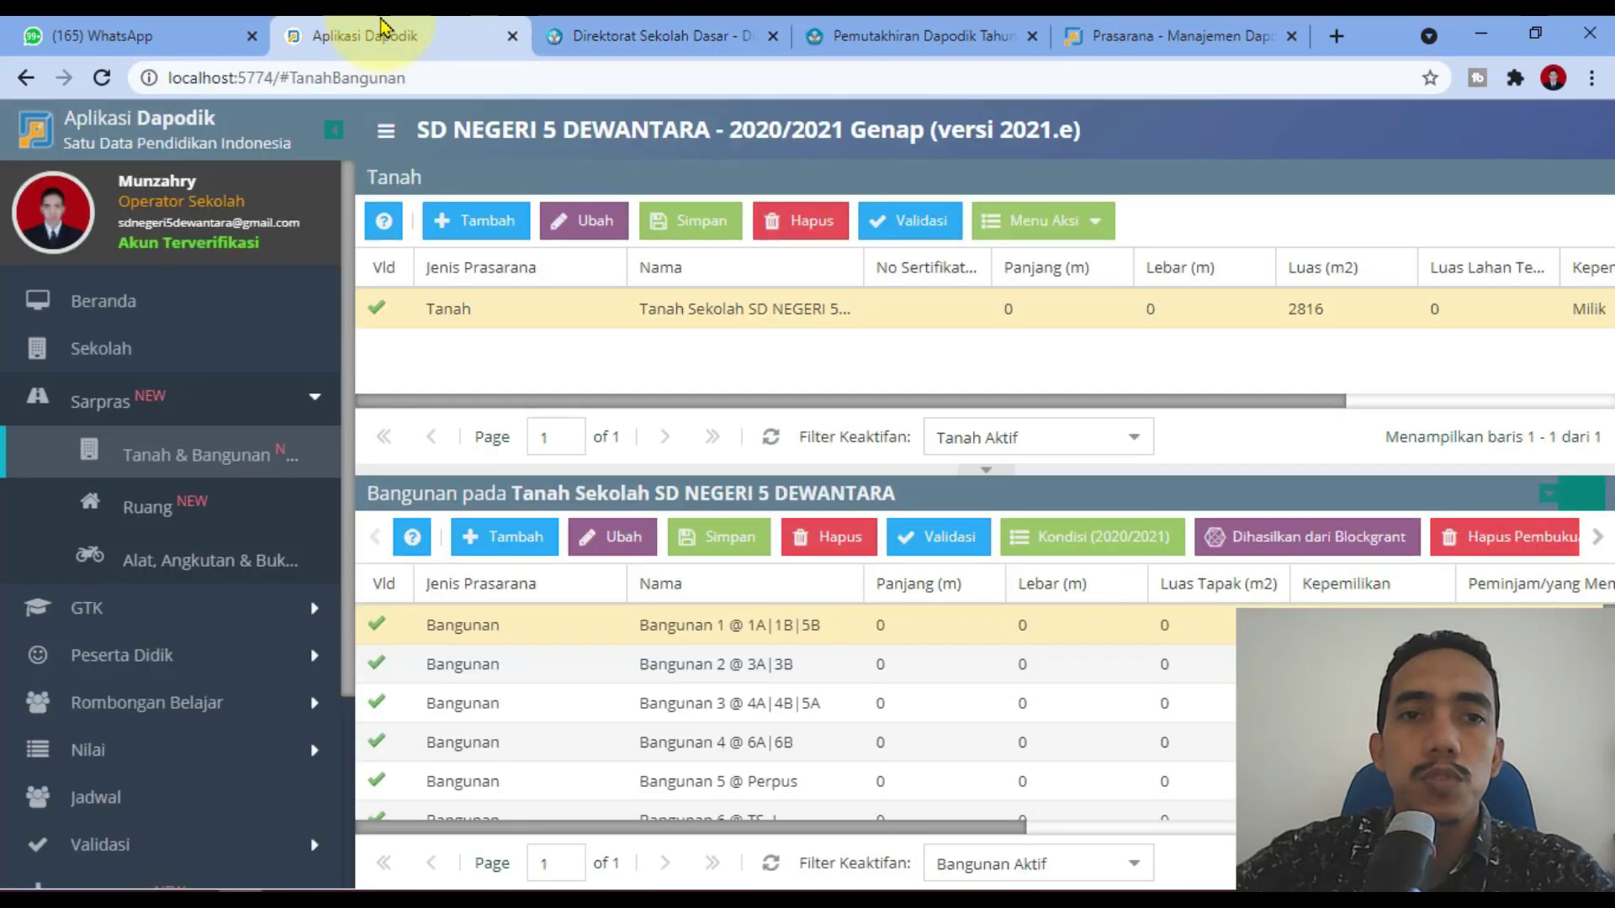
{"action": "left_click", "coordinate": [700, 34]}
{"action": "left_click", "coordinate": [900, 36]}
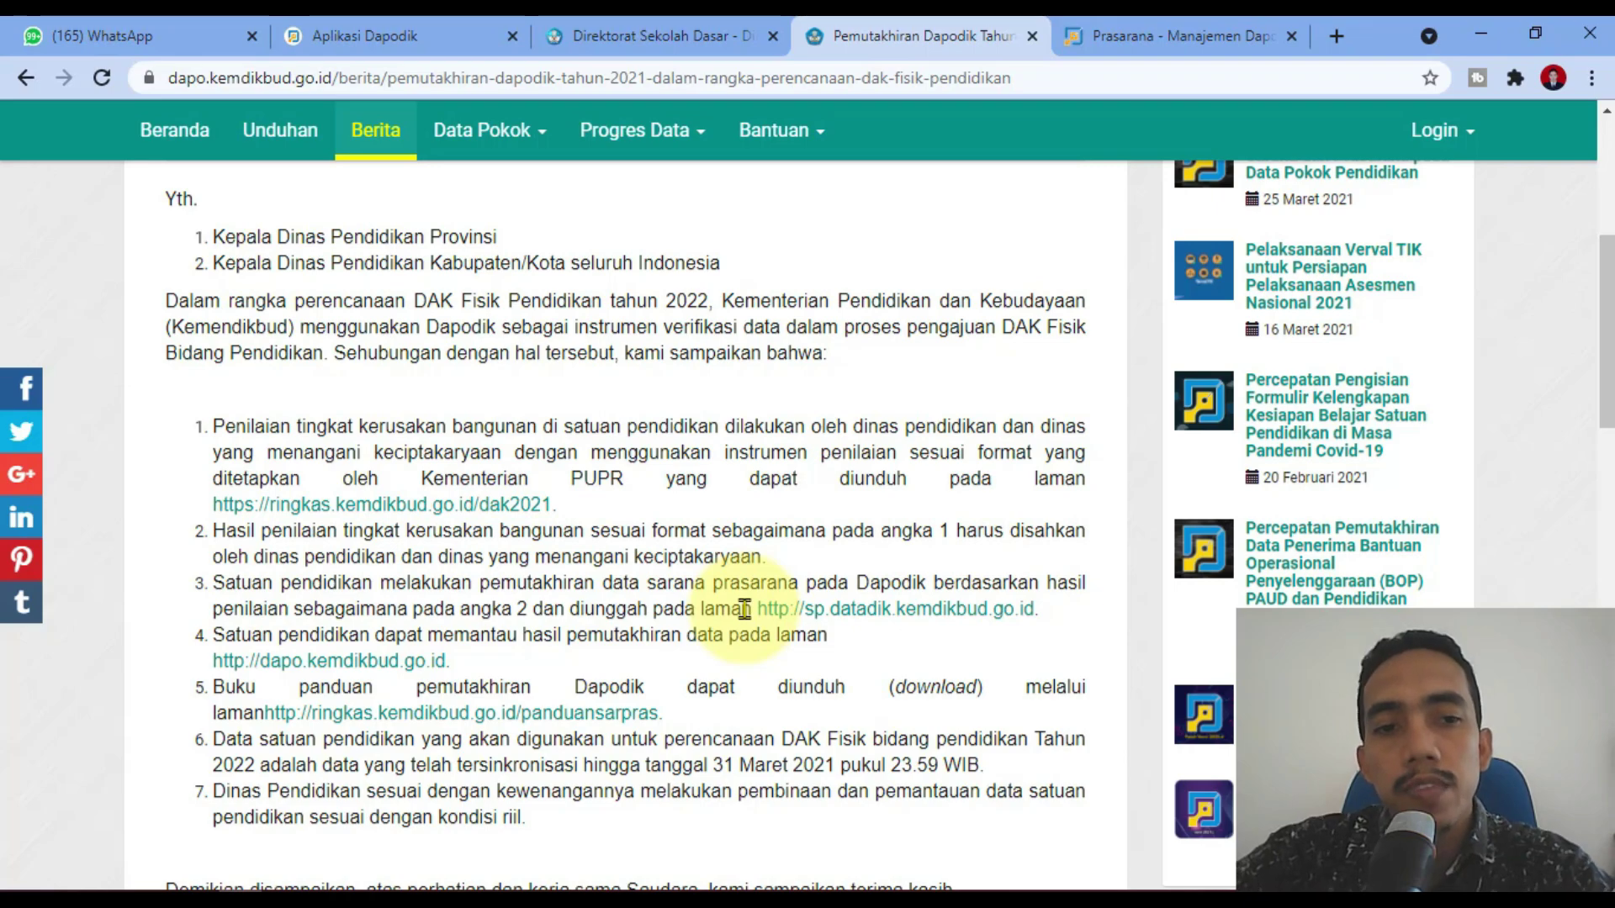
{"action": "scroll", "coordinate": [745, 609], "scroll_direction": "down", "scroll_amount": 2}
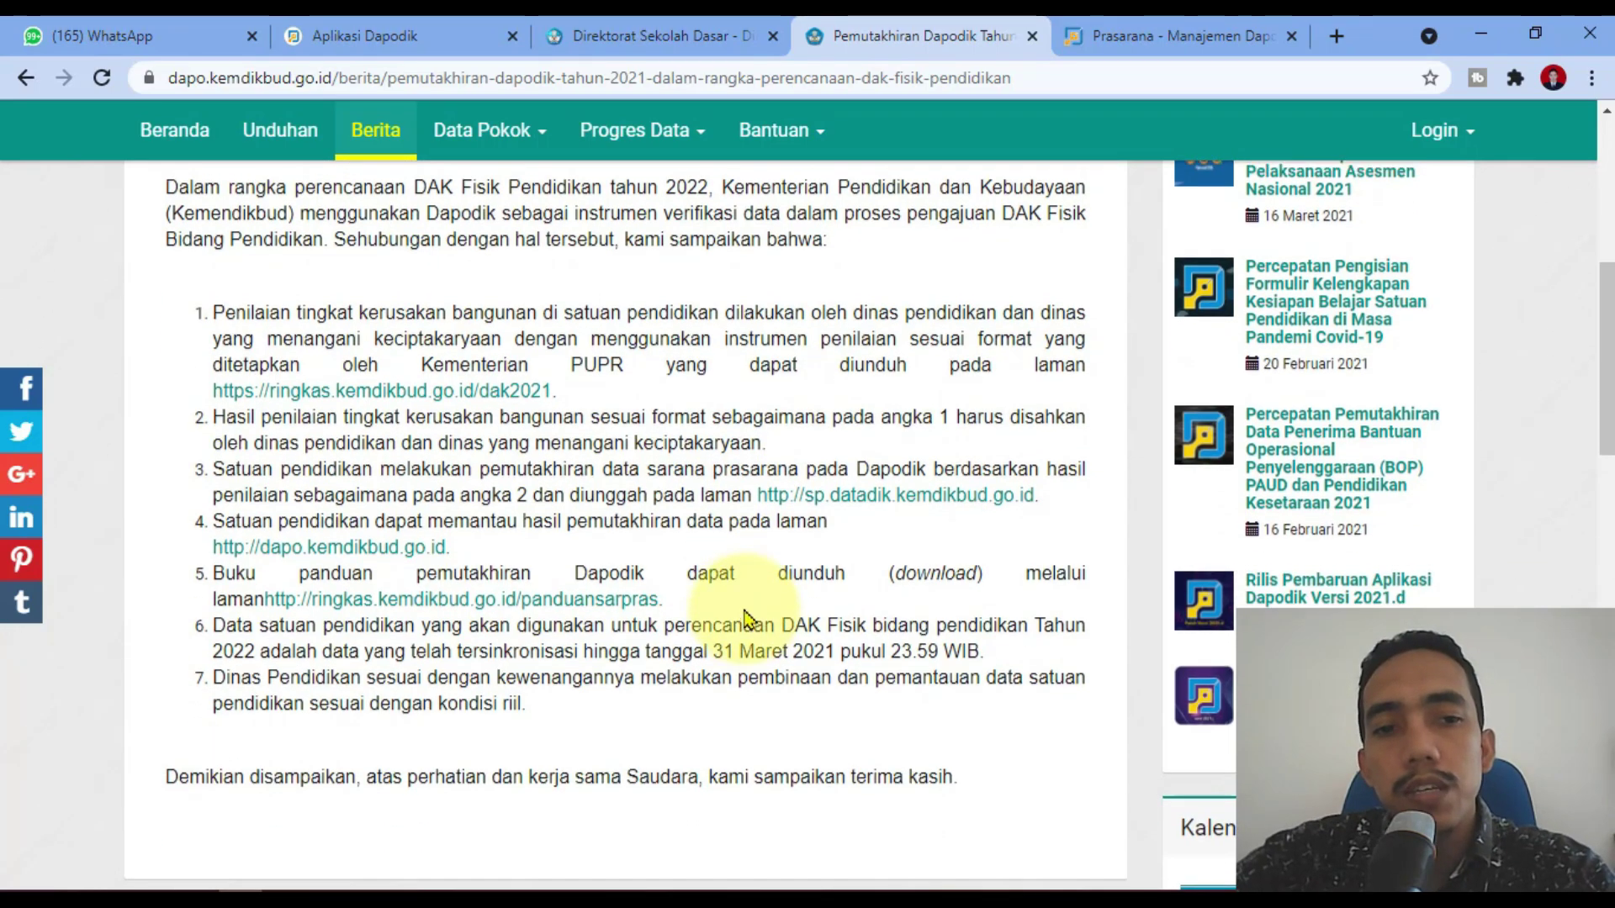
{"action": "scroll", "coordinate": [732, 522], "scroll_direction": "up", "scroll_amount": 10}
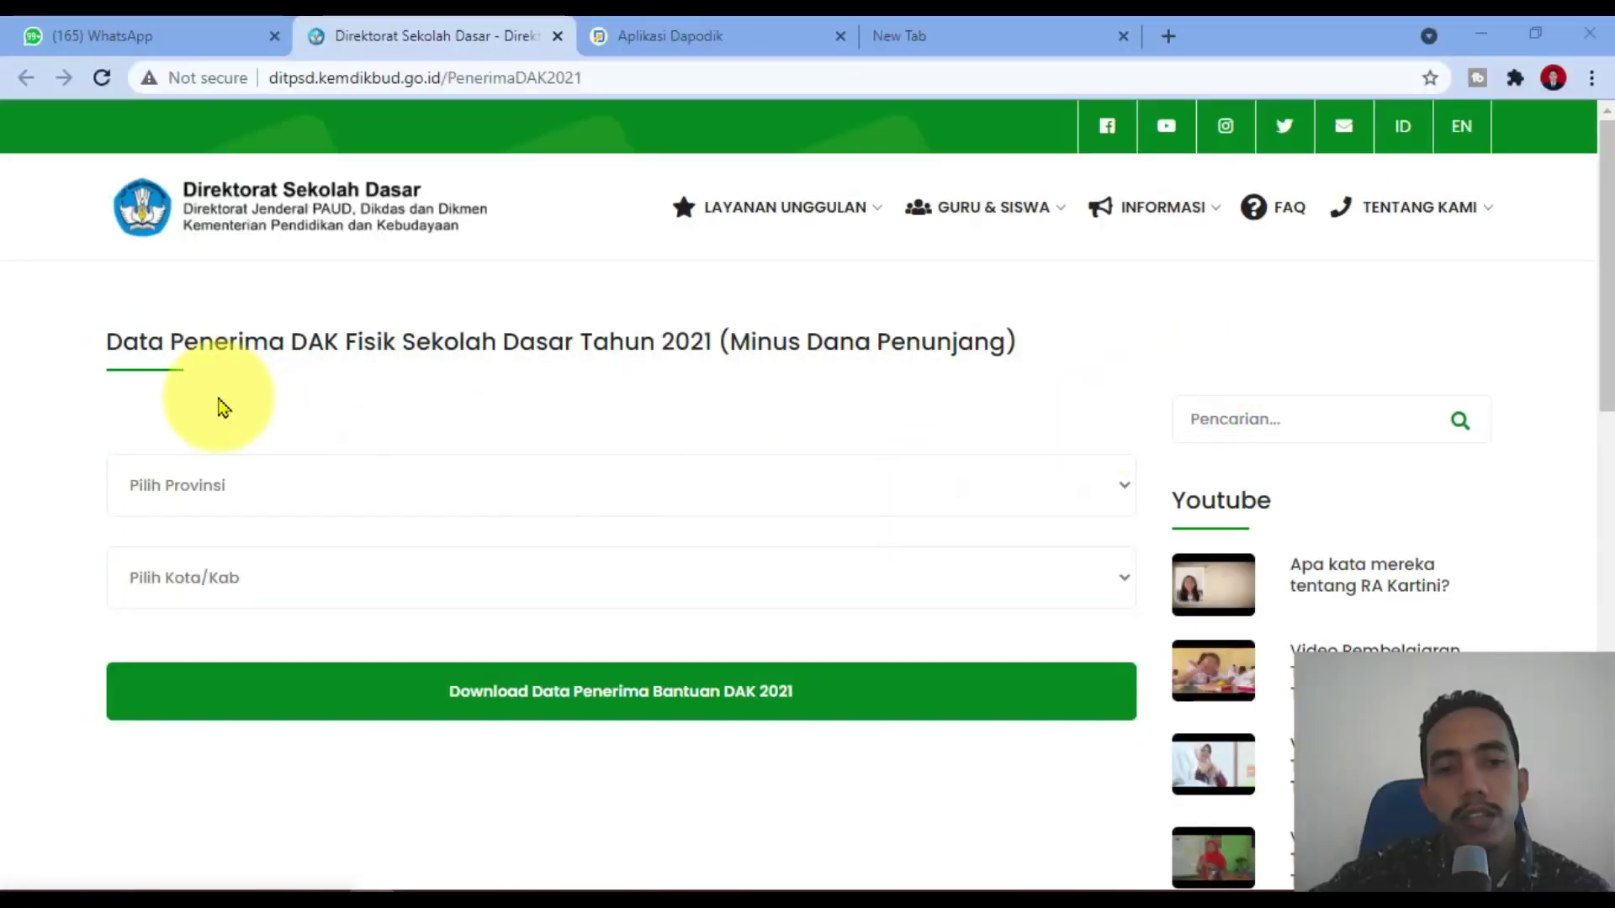
Look over the filtered Dewantara recipients in Excel, then switch to Aplikasi Dapodik in Chrome and open the school's Blockgrant data.
{"action": "left_click", "coordinate": [461, 710]}
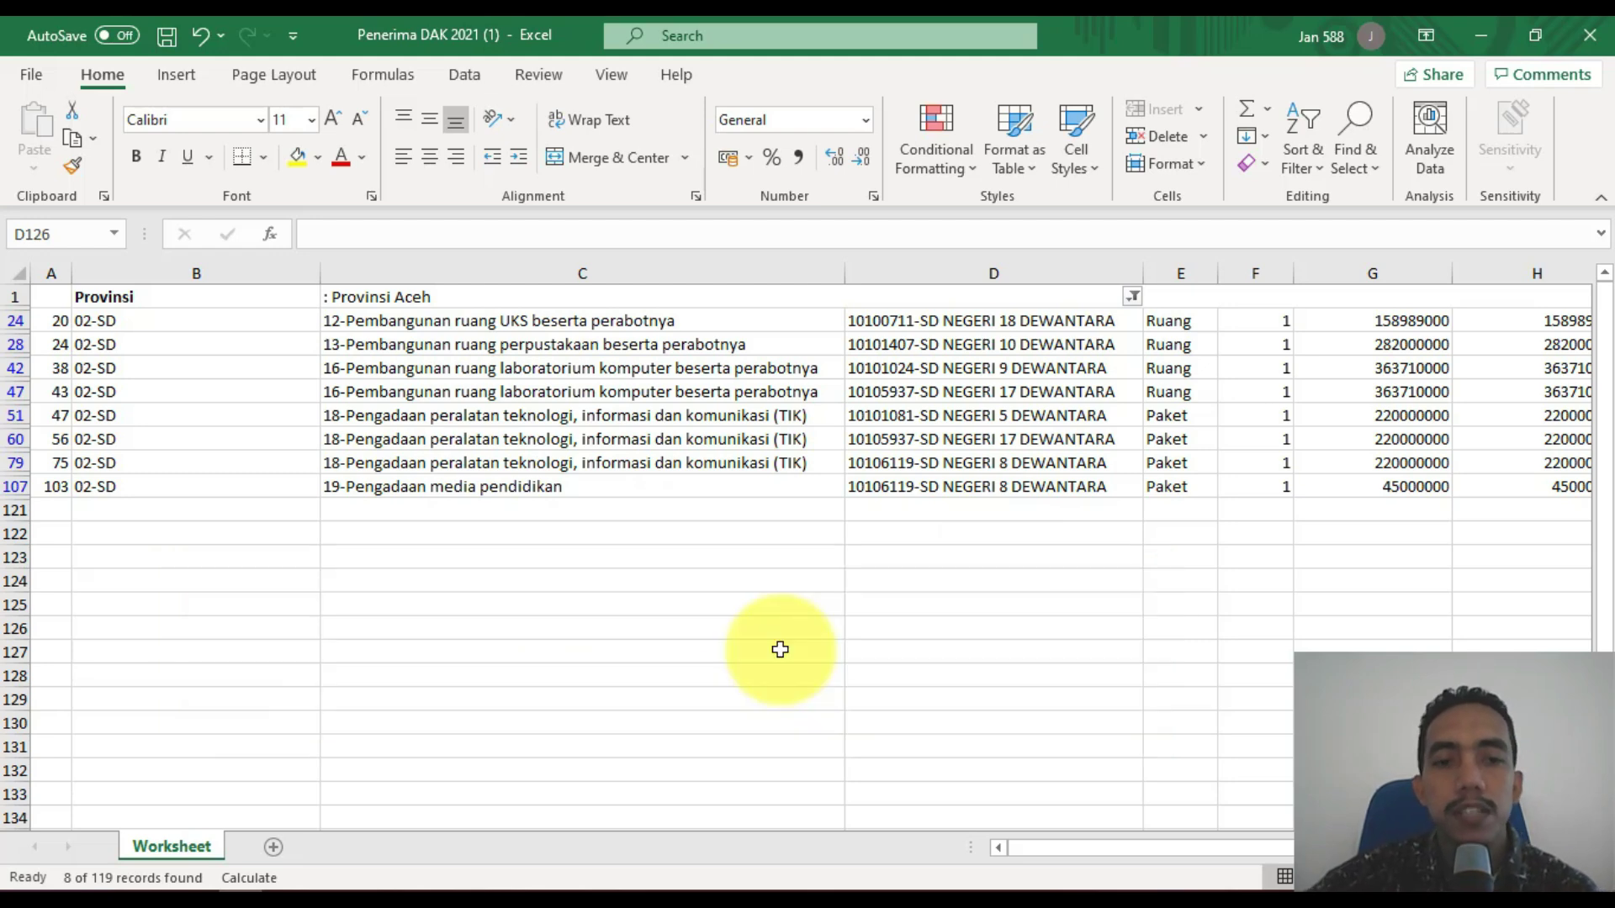
{"action": "key", "text": "alt+Tab"}
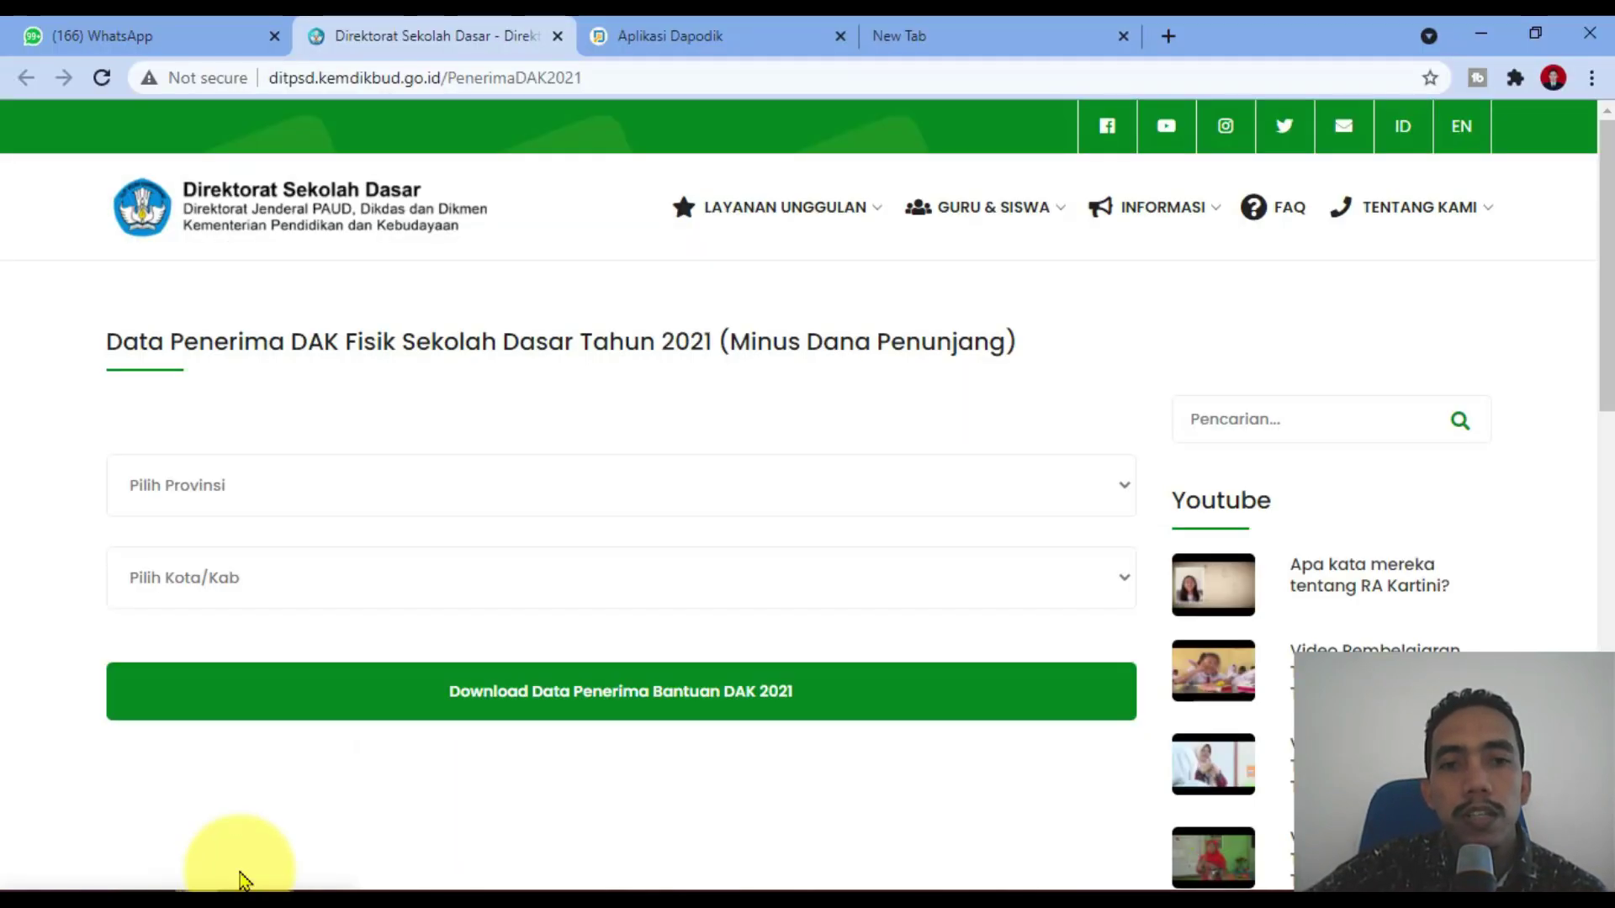
{"action": "left_click", "coordinate": [673, 35]}
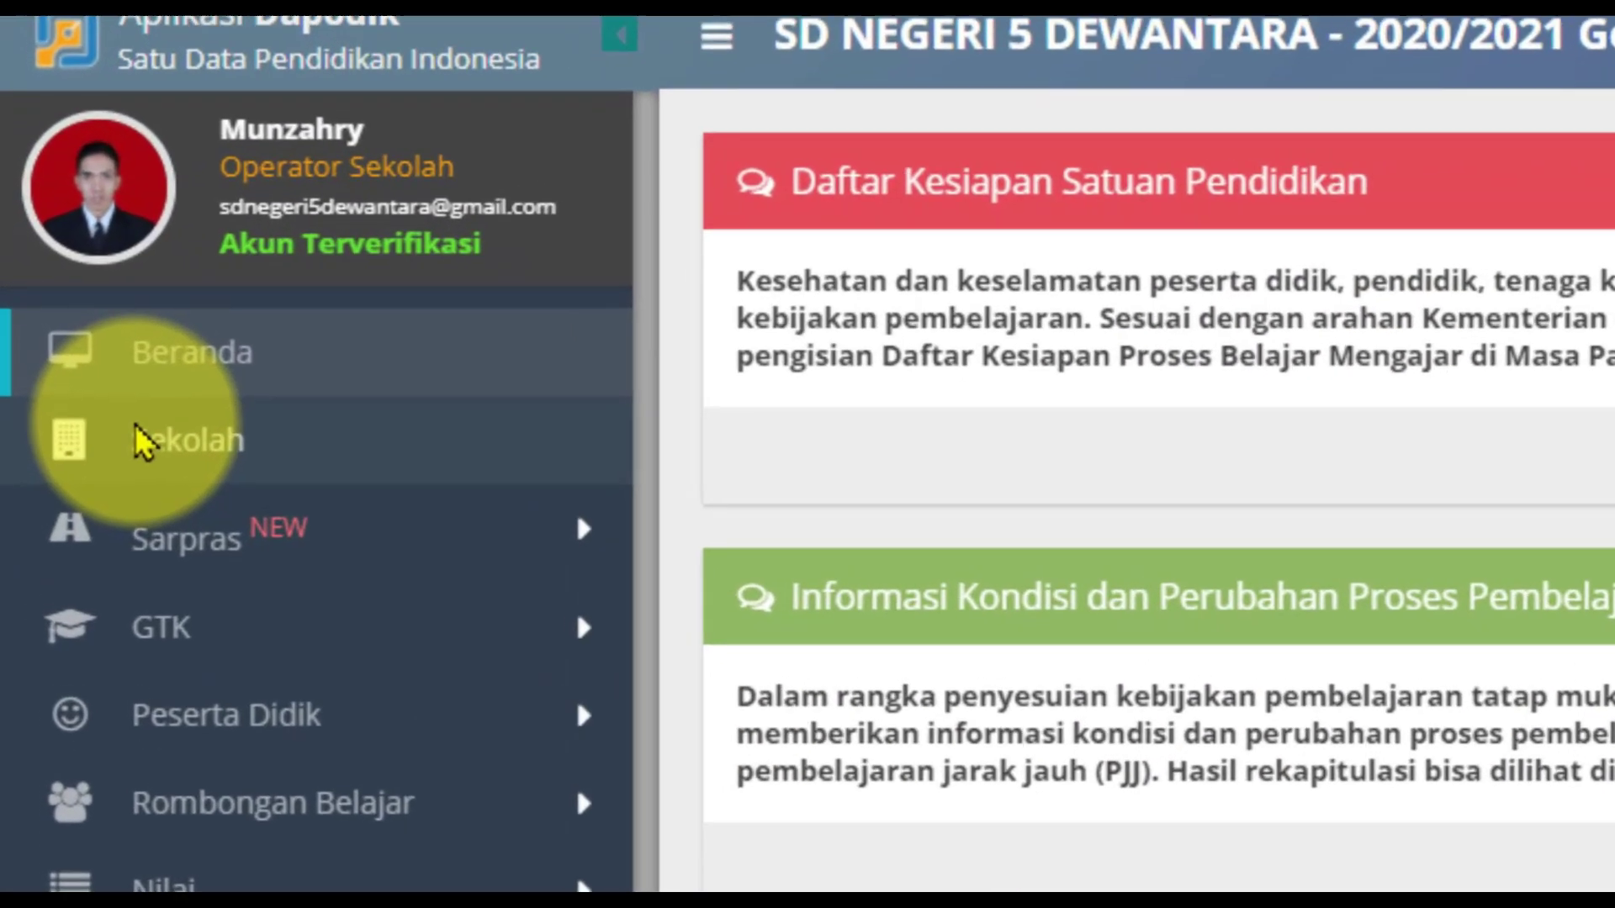
{"action": "left_click", "coordinate": [83, 347]}
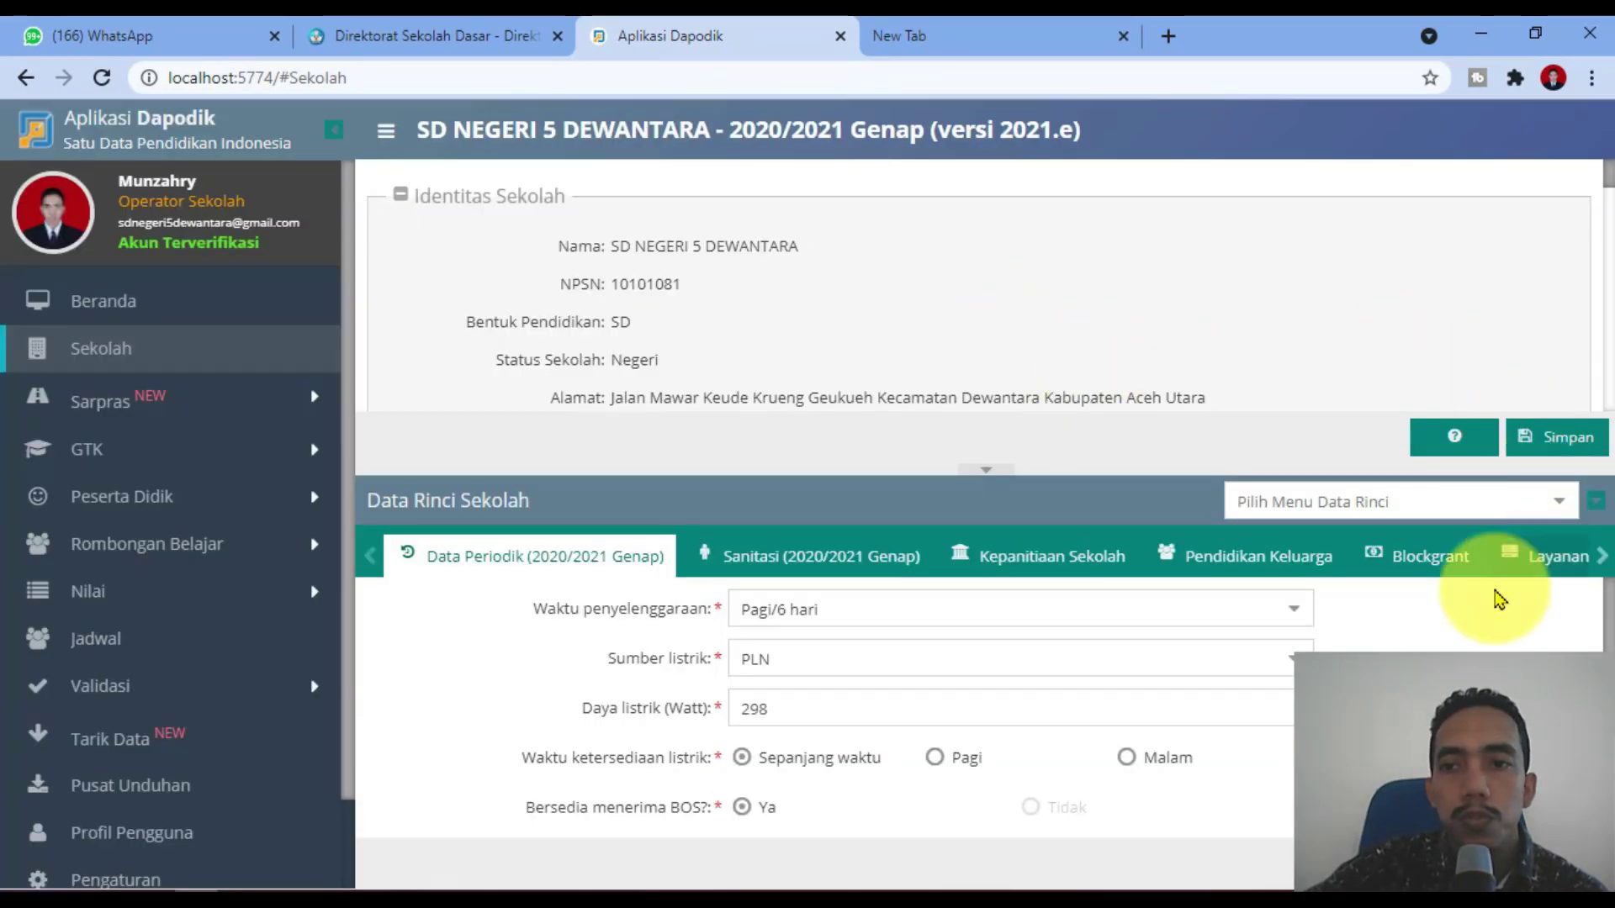
{"action": "left_click", "coordinate": [1559, 504]}
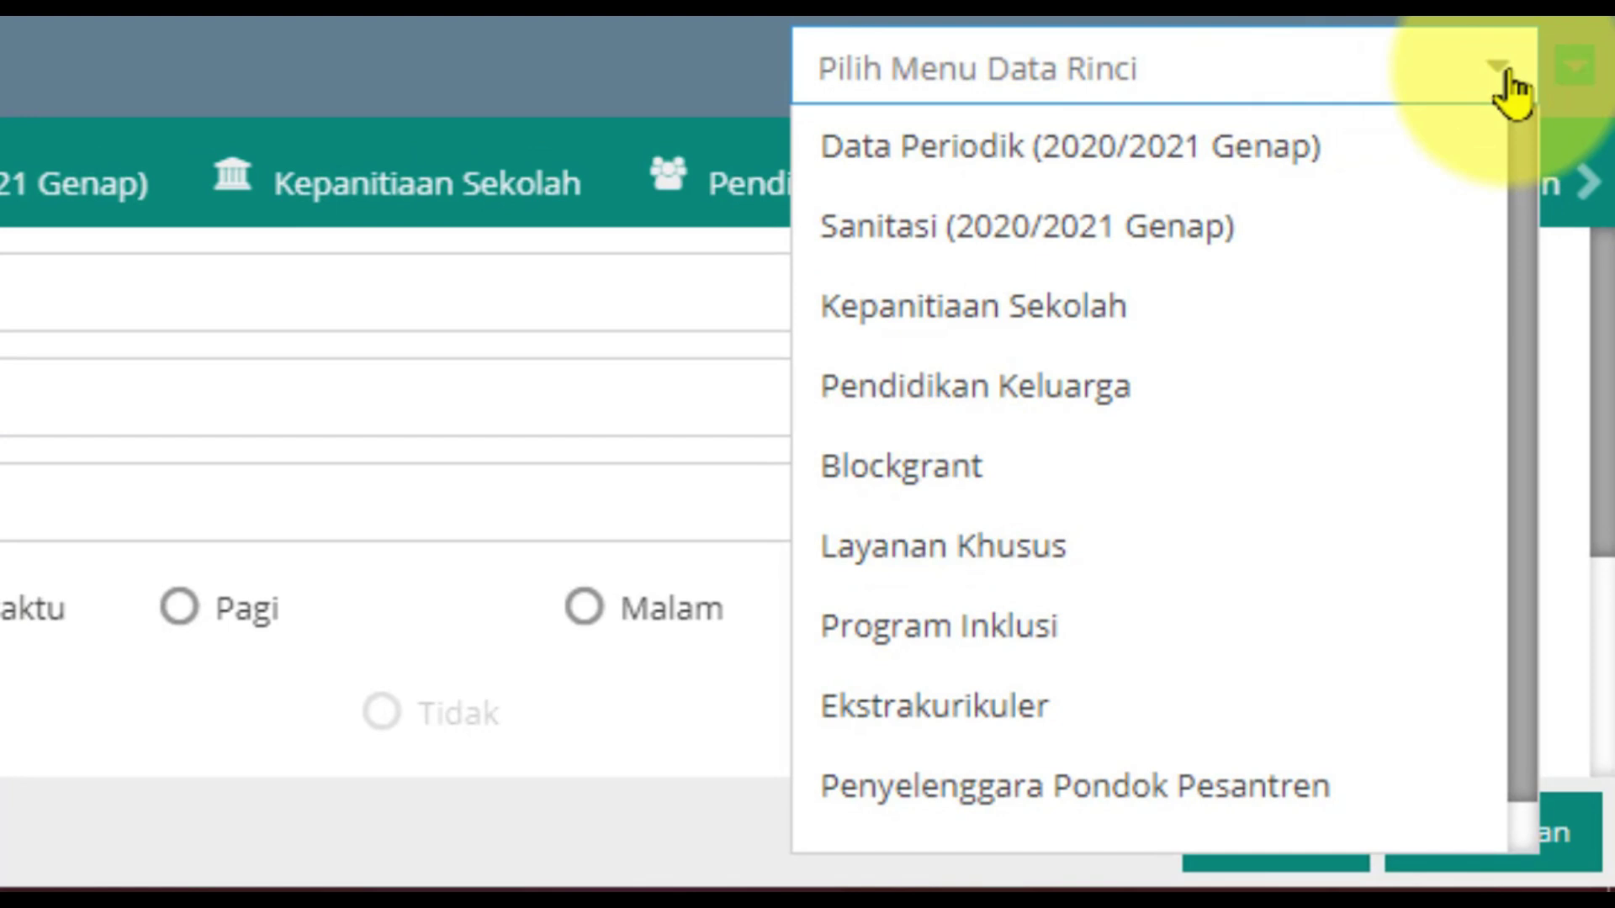
{"action": "left_click", "coordinate": [925, 483]}
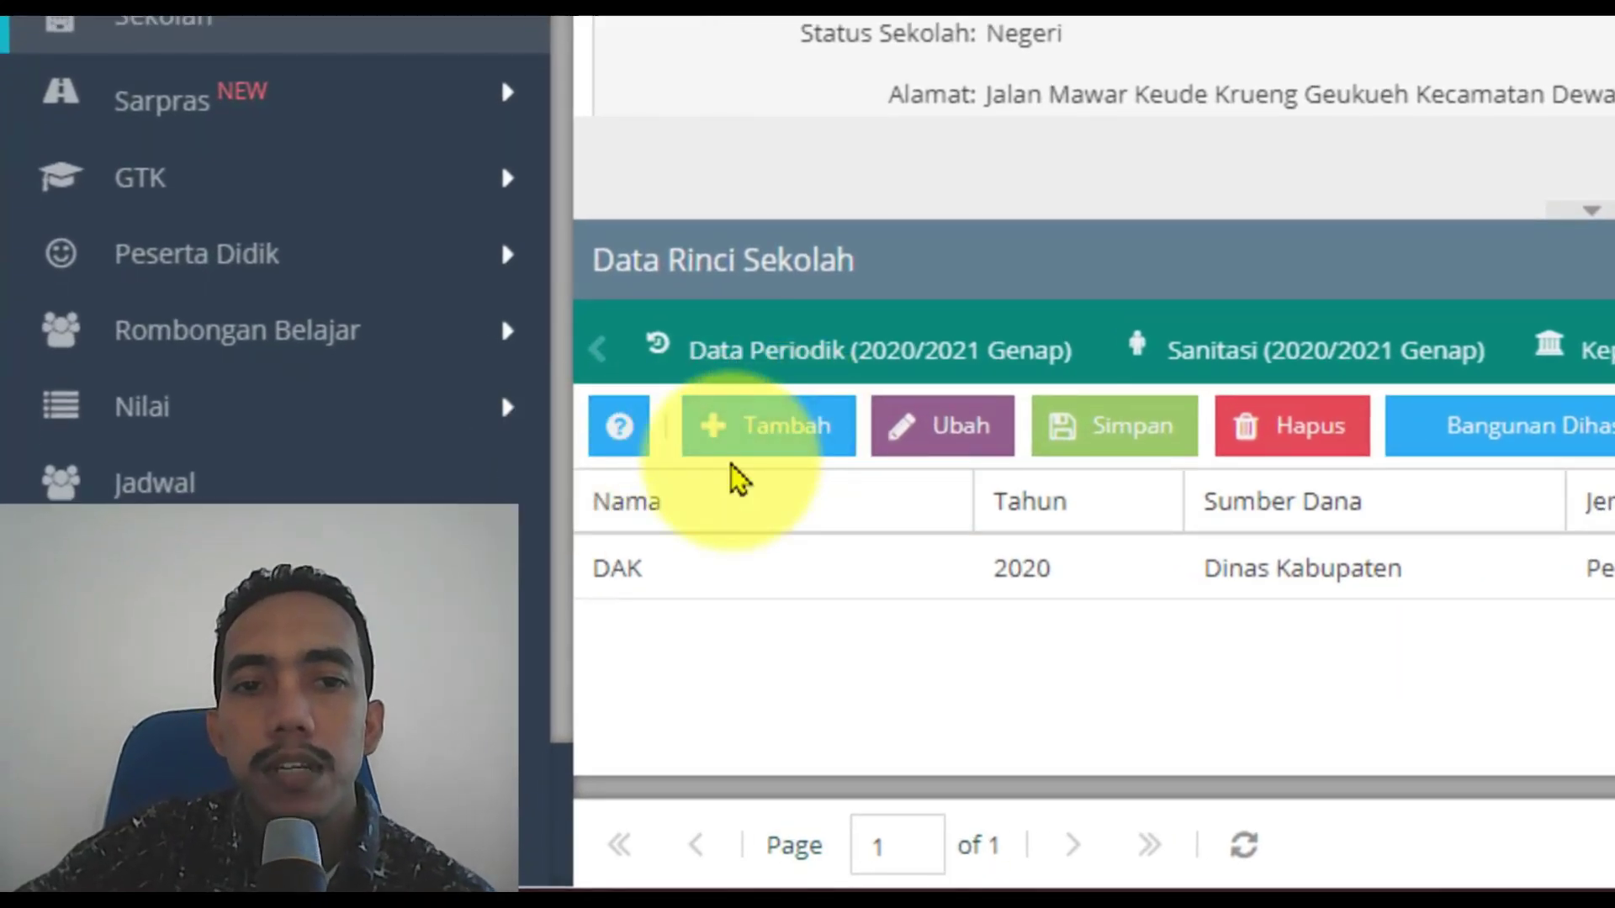
Add a new Blockgrant record named DAK.
{"action": "left_click", "coordinate": [787, 439]}
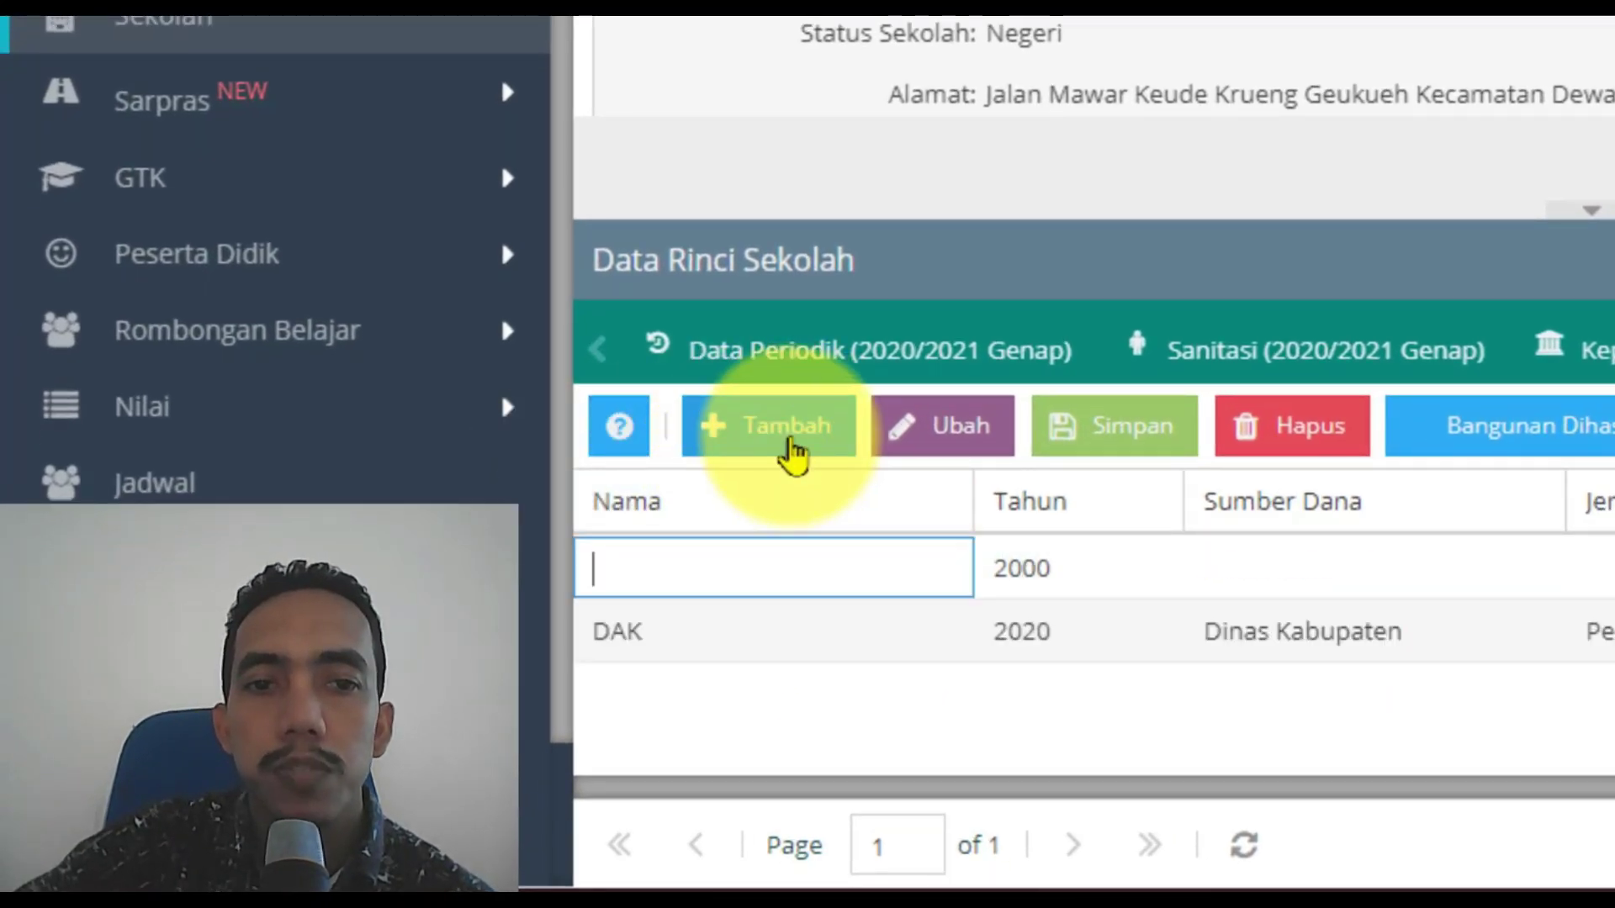
{"action": "type", "text": "DAK"}
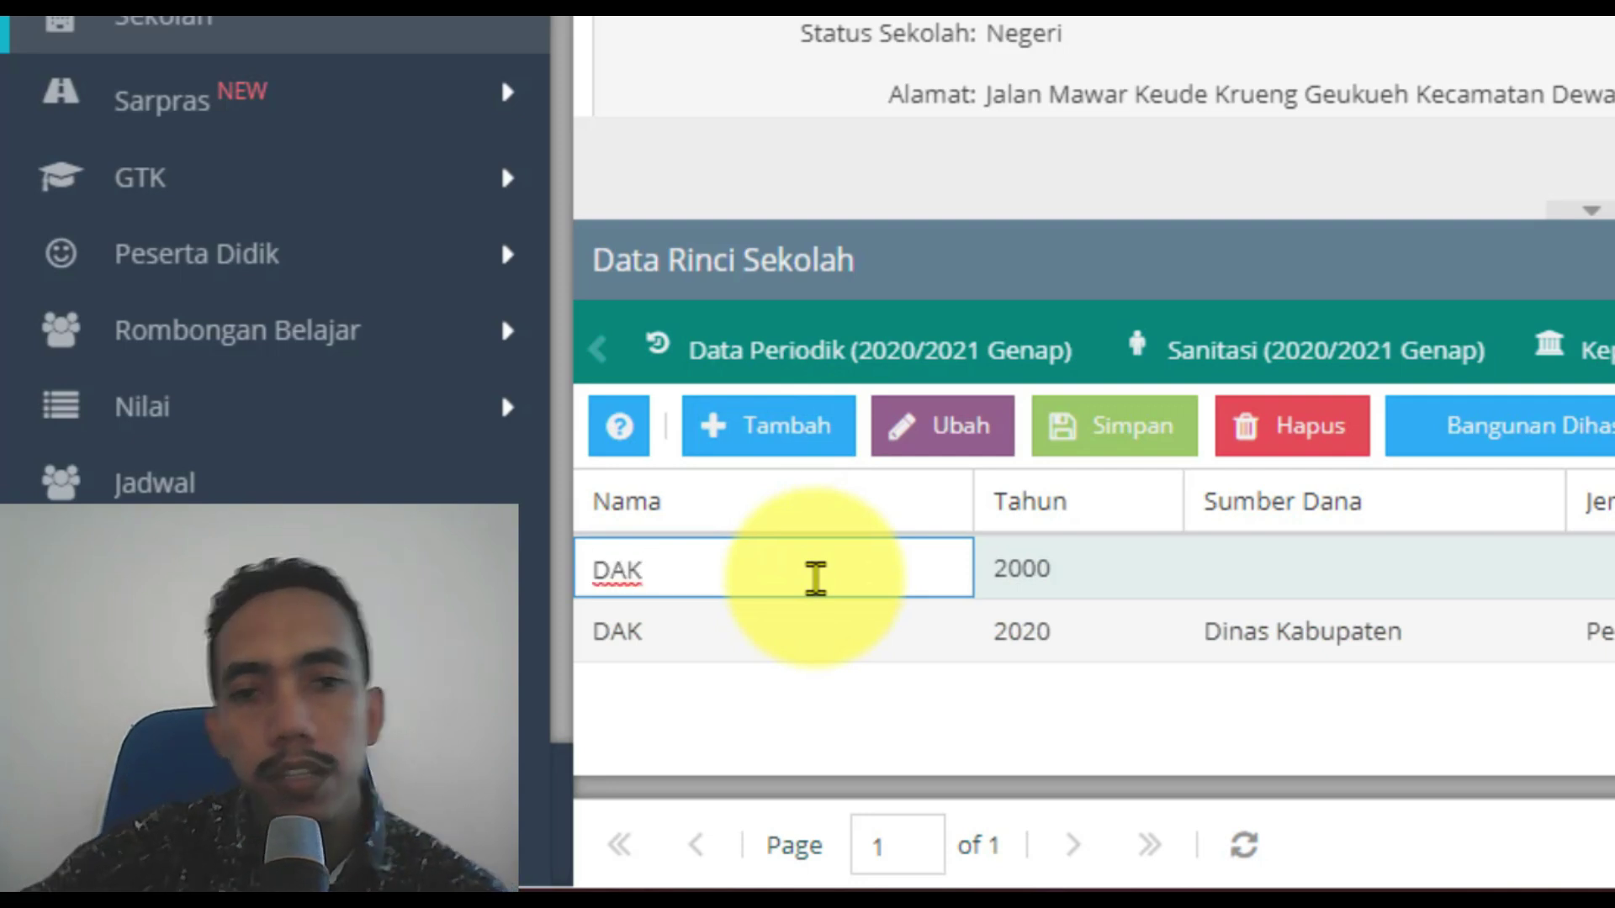
{"action": "left_click", "coordinate": [1087, 591]}
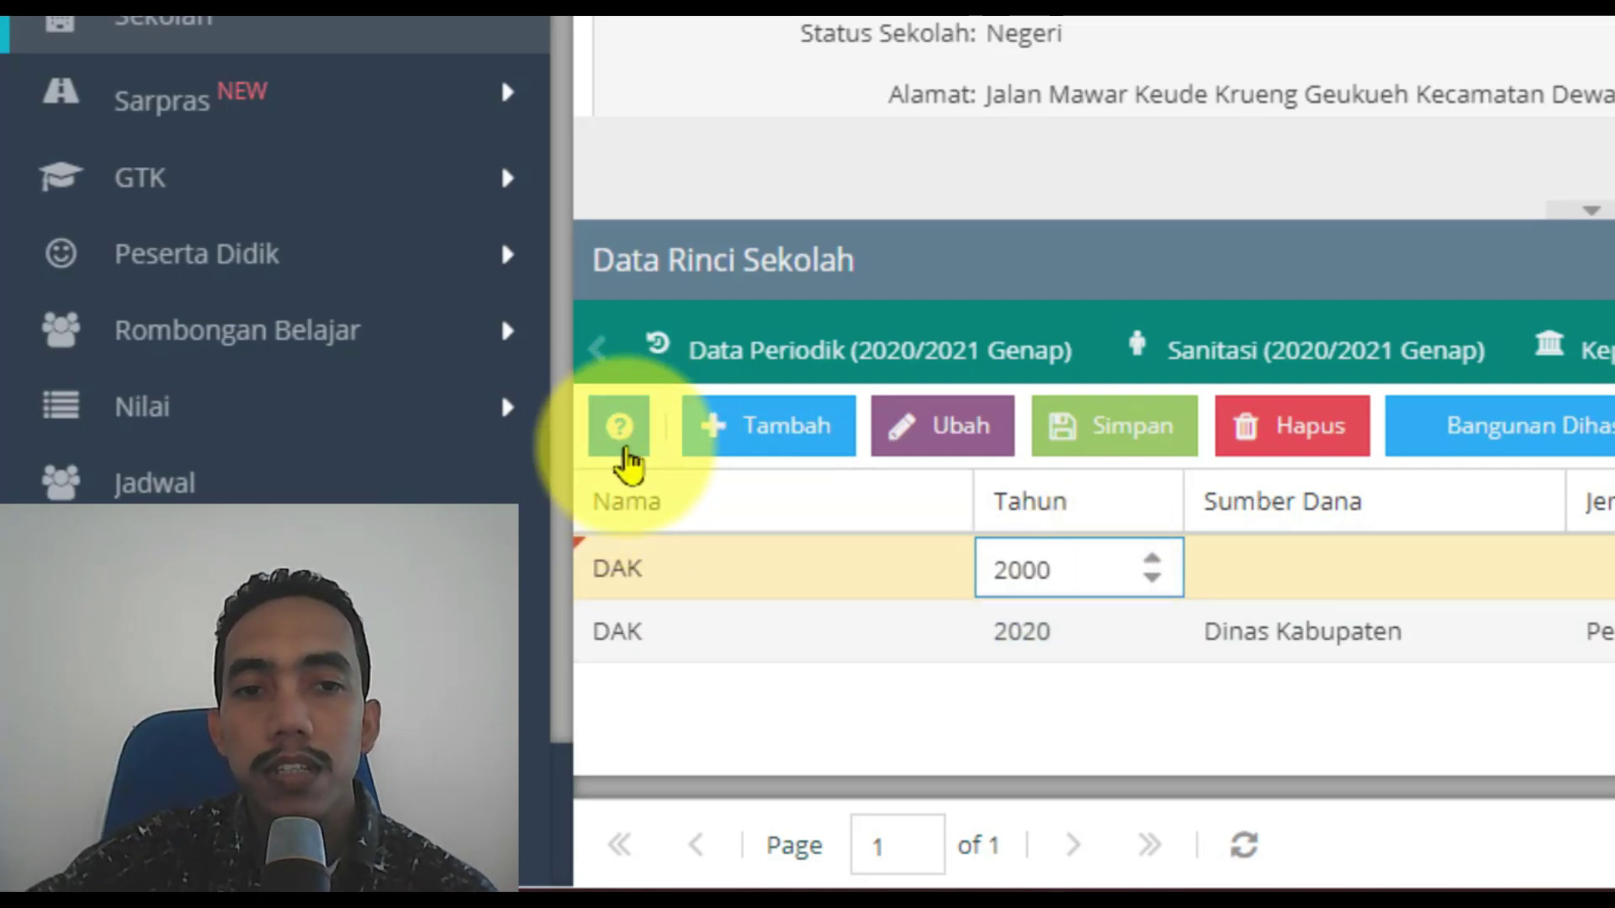
Read the Blockgrant table guide's explanations of name, year, funding source, aid type and fund purpose, and close the guide.
{"action": "left_click", "coordinate": [619, 448]}
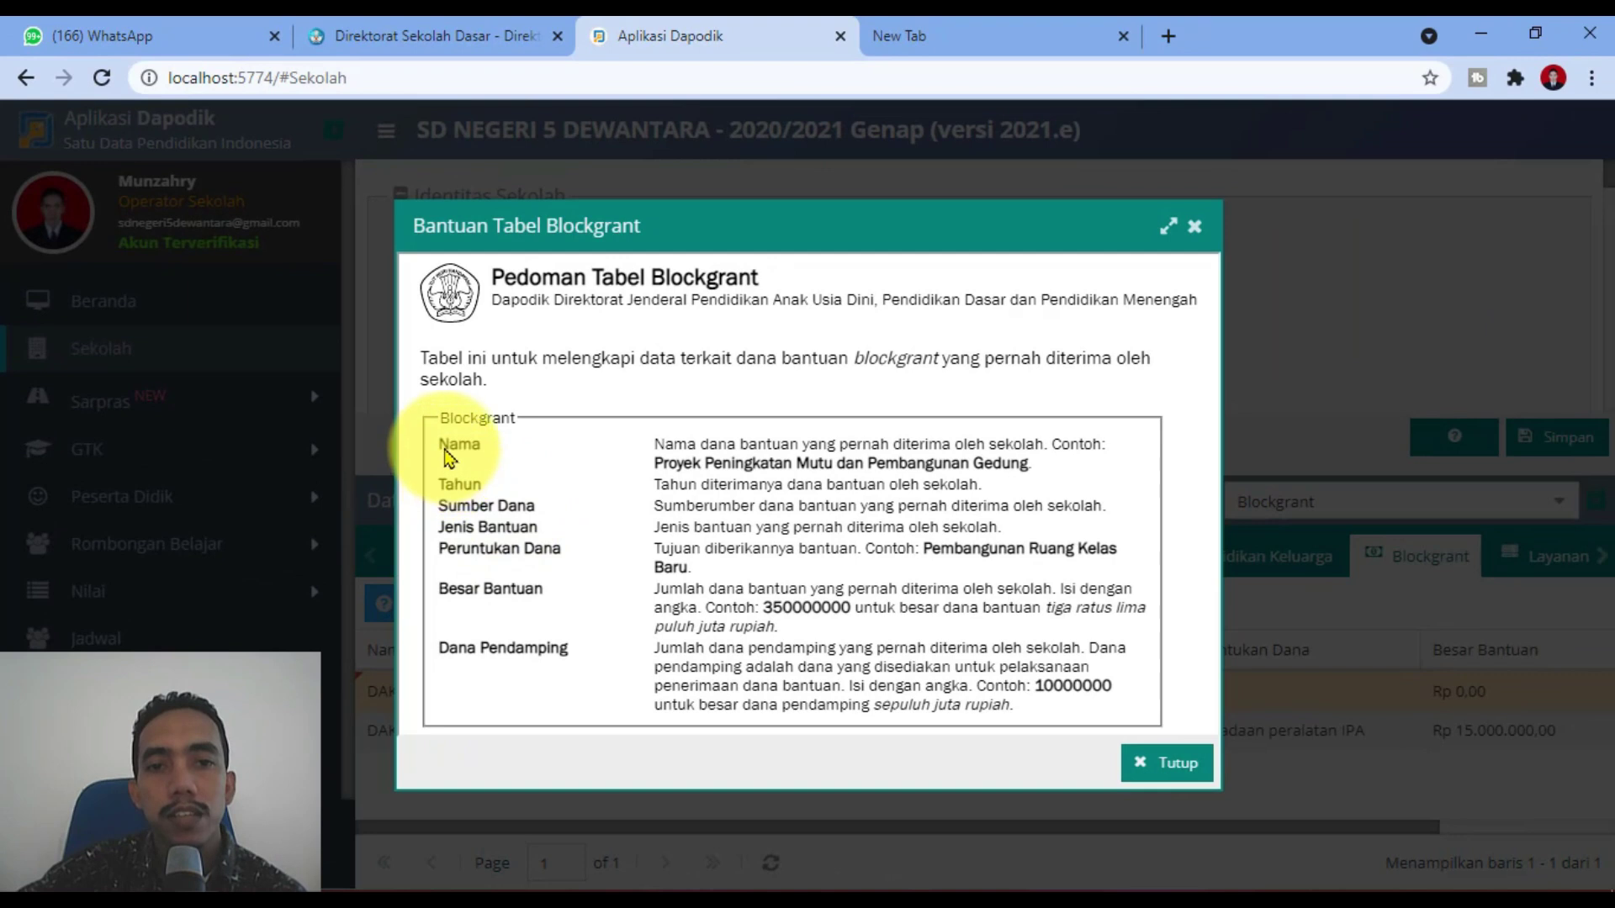
{"action": "left_click_drag", "start_coordinate": [654, 444], "coordinate": [1096, 481]}
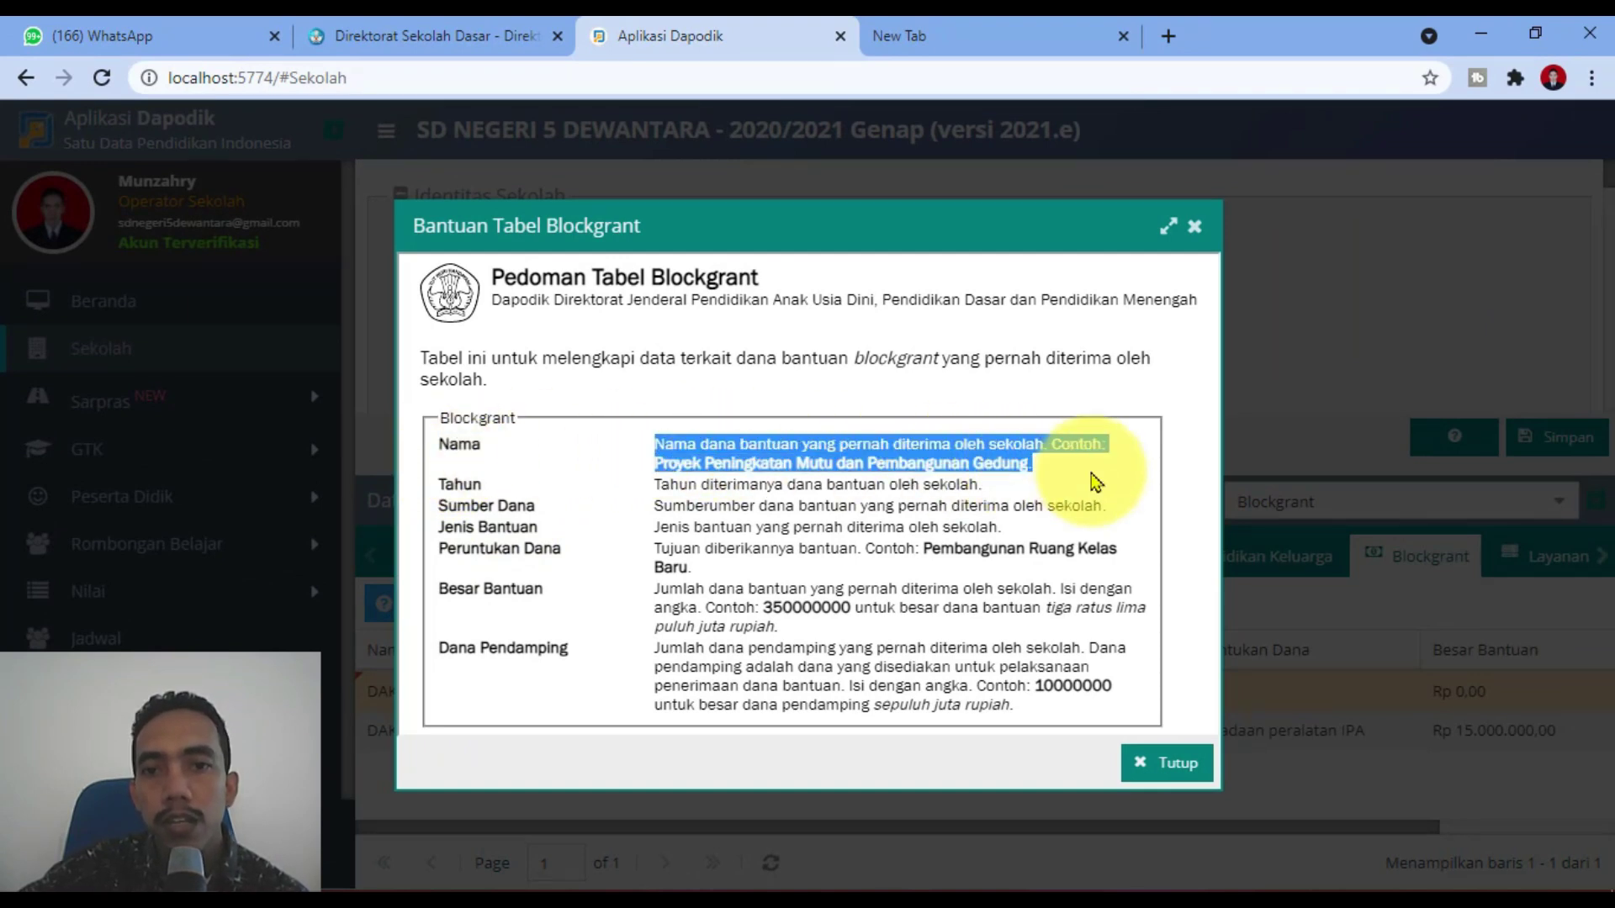
{"action": "left_click", "coordinate": [1096, 481]}
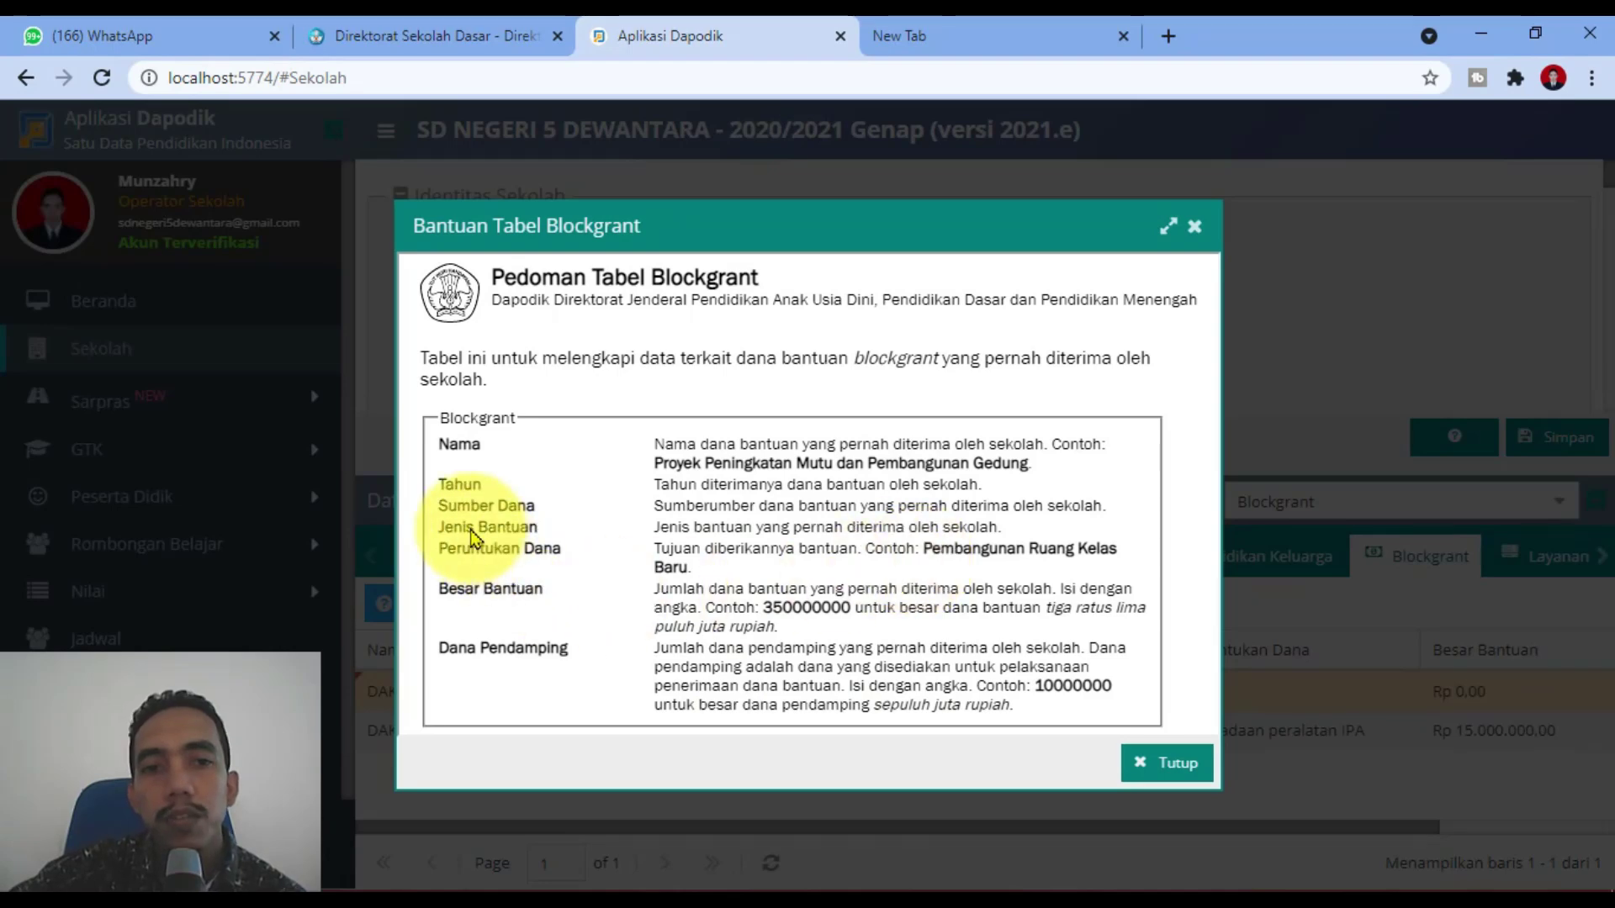
{"action": "left_click_drag", "start_coordinate": [652, 494], "coordinate": [1022, 492]}
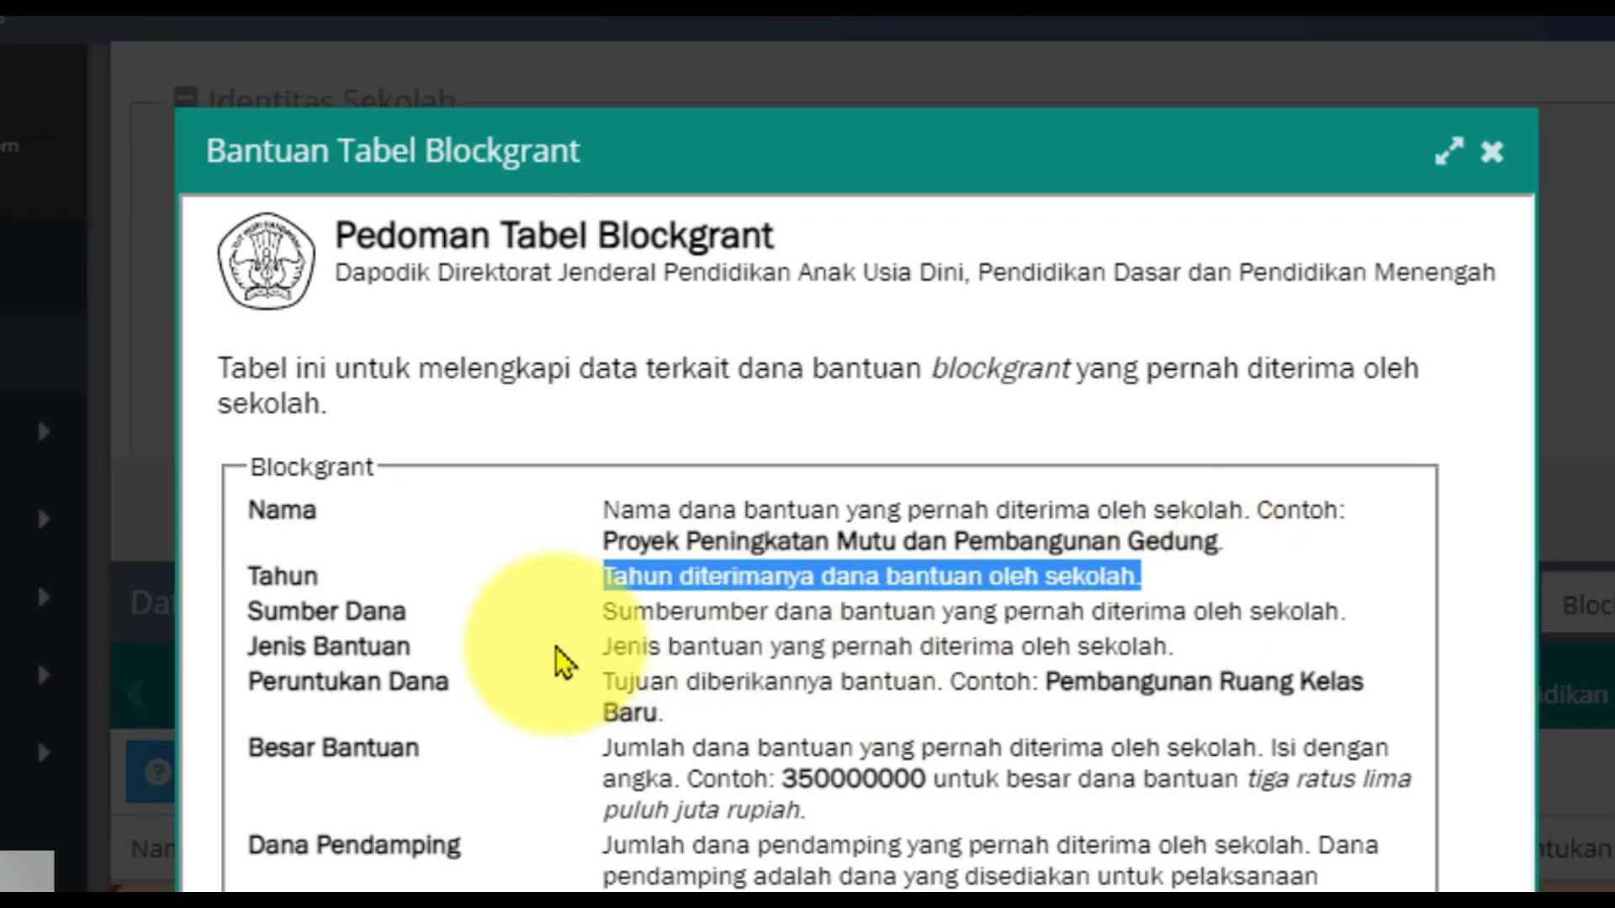
{"action": "left_click", "coordinate": [612, 612]}
{"action": "left_click_drag", "start_coordinate": [611, 611], "coordinate": [732, 648]}
{"action": "left_click", "coordinate": [1373, 639]}
{"action": "left_click", "coordinate": [579, 687]}
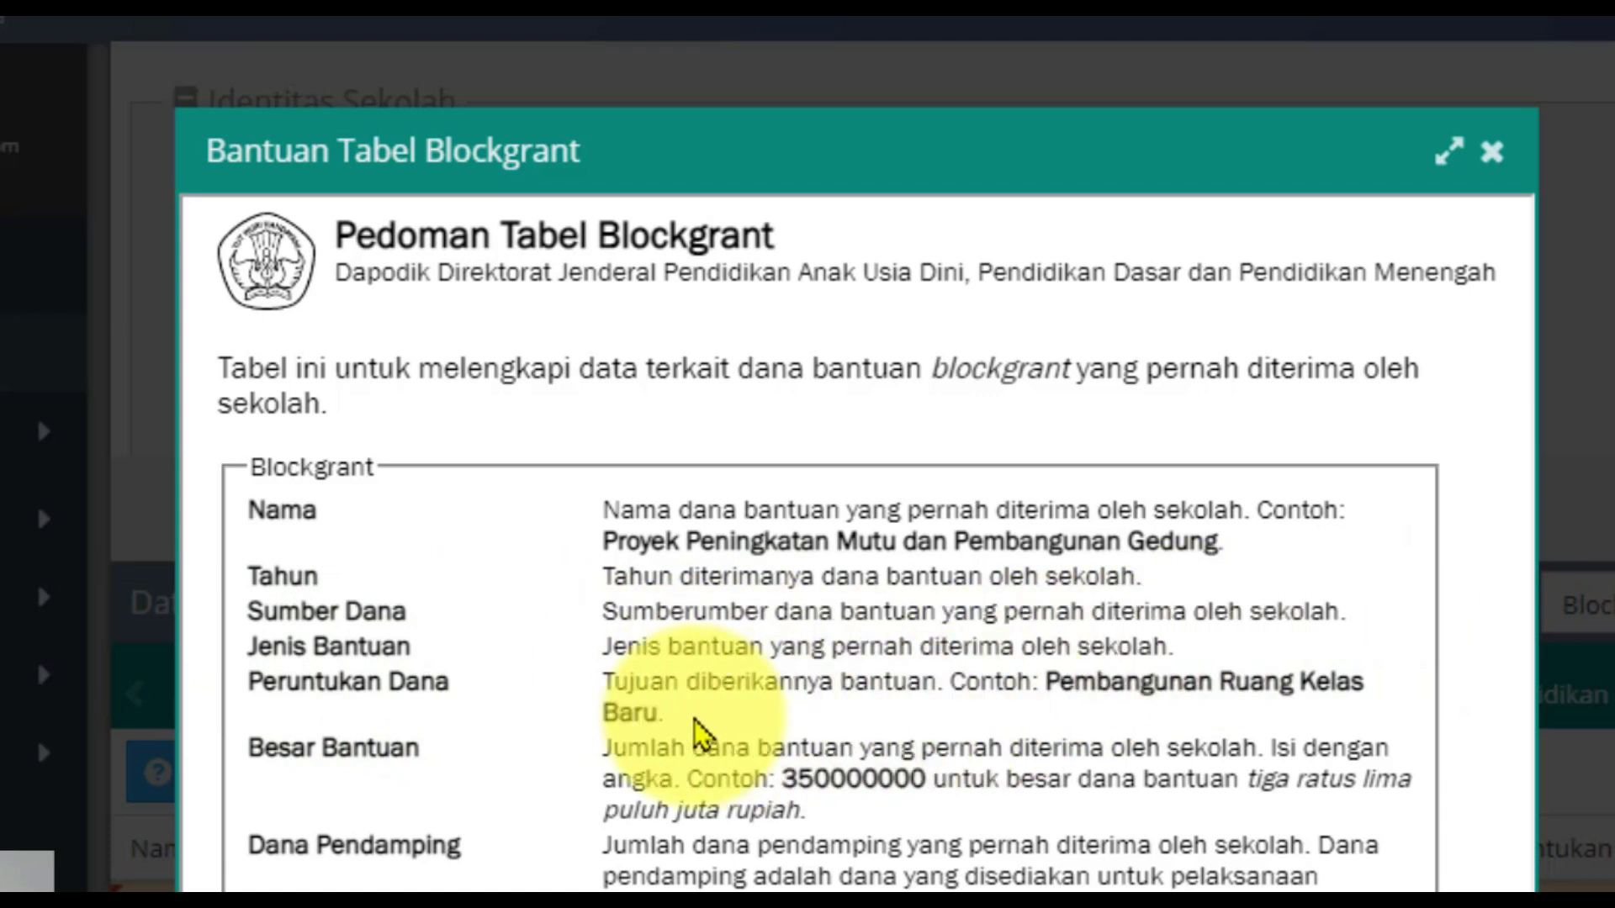
{"action": "left_click_drag", "start_coordinate": [603, 686], "coordinate": [944, 721]}
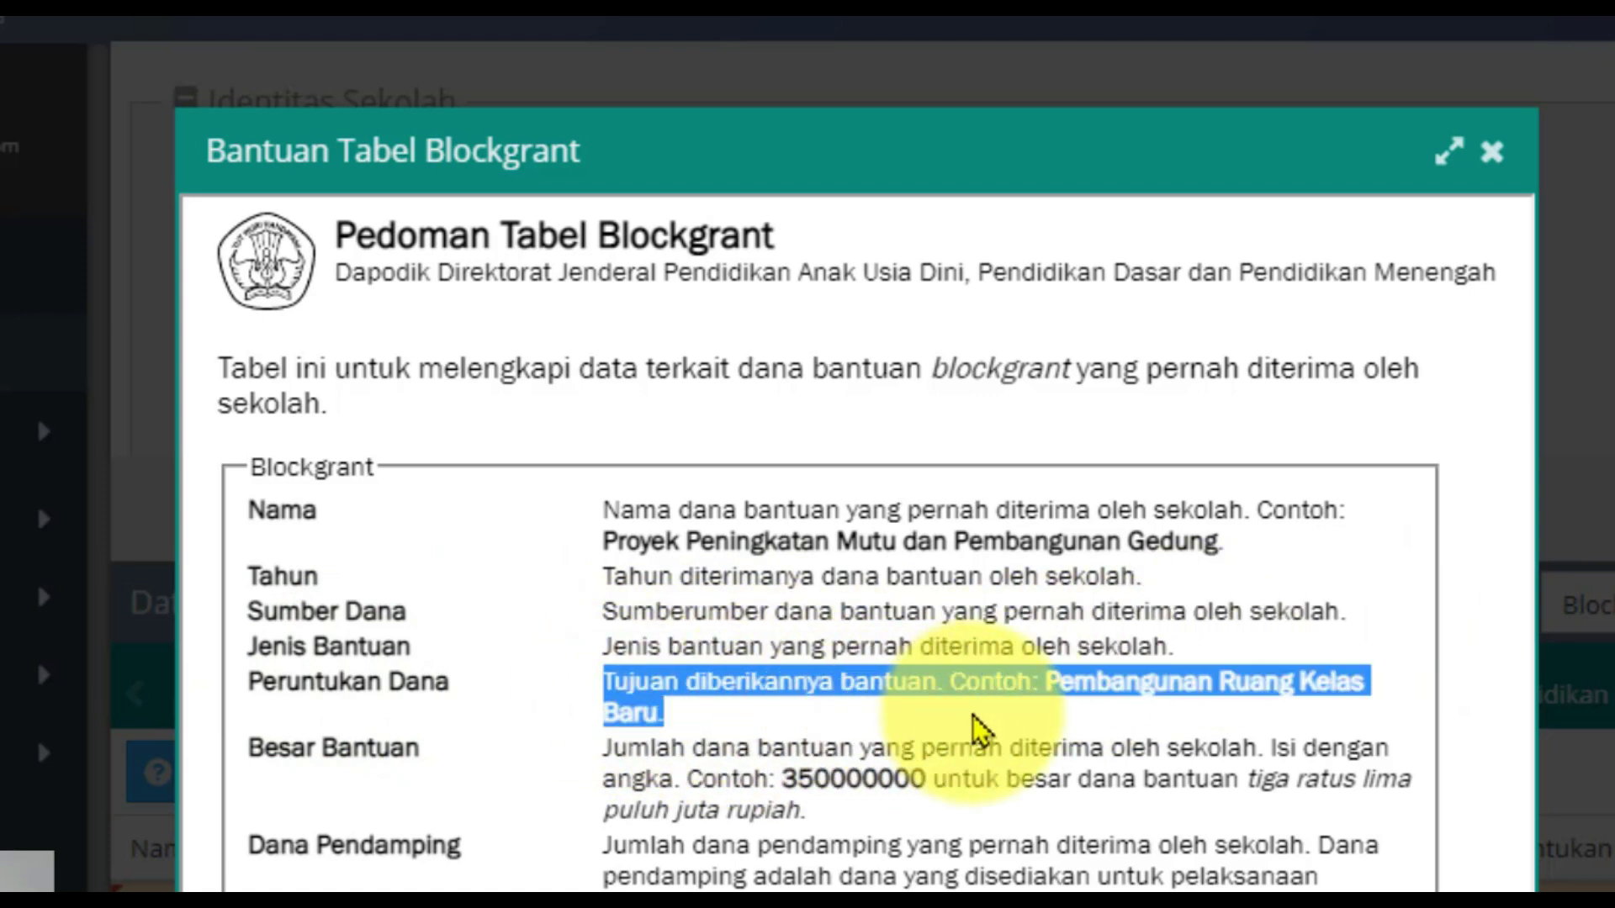
{"action": "left_click", "coordinate": [803, 740]}
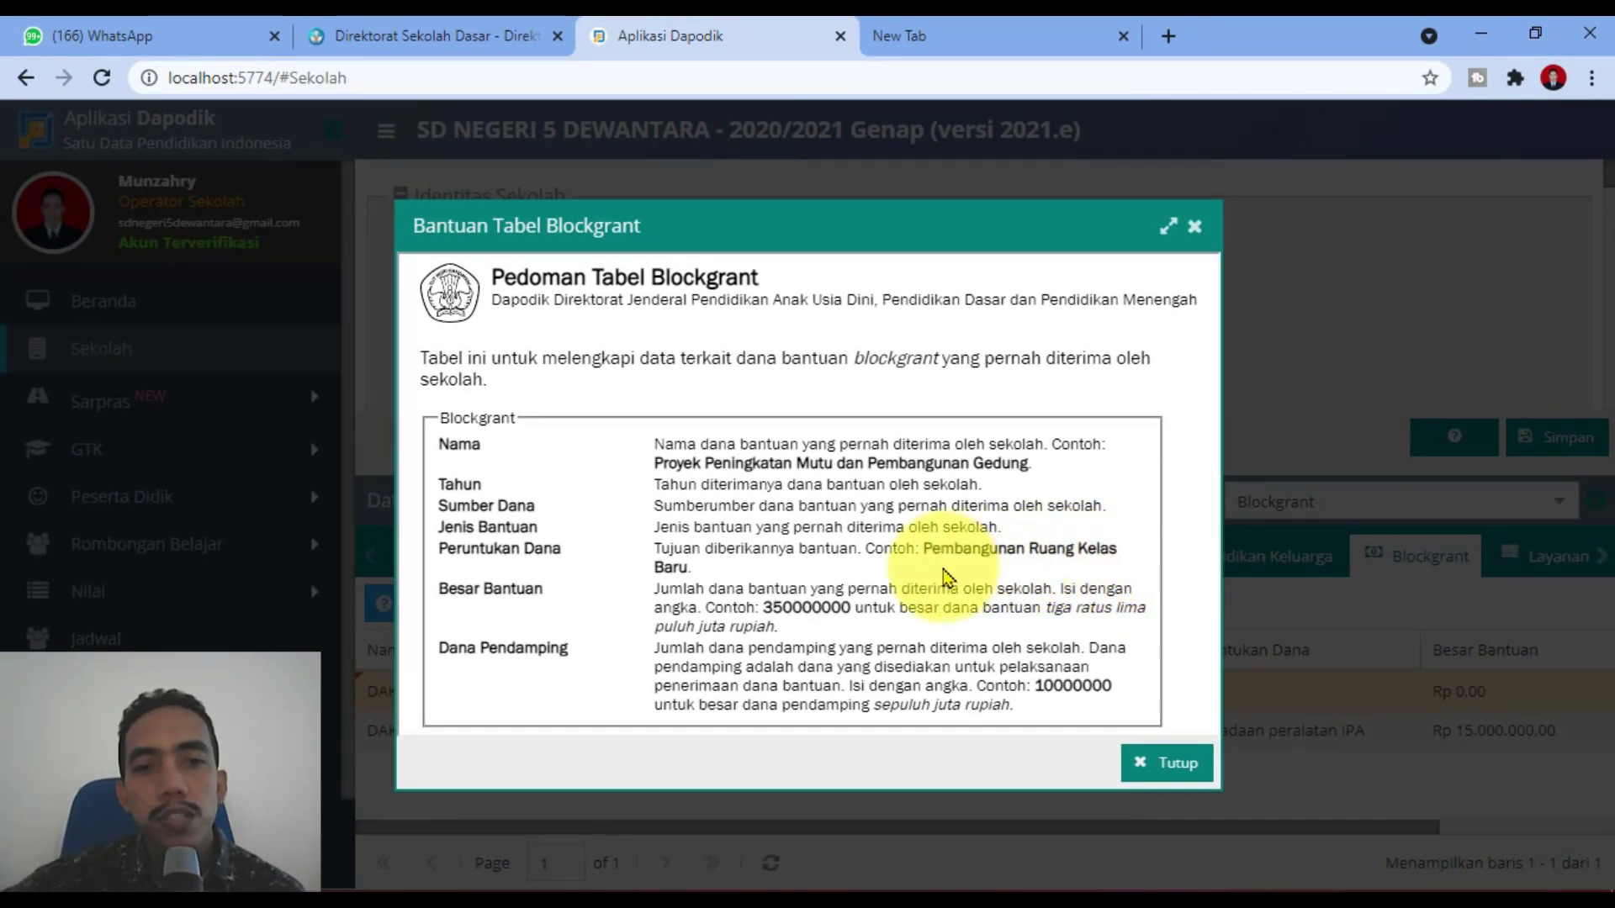
{"action": "left_click", "coordinate": [1167, 763]}
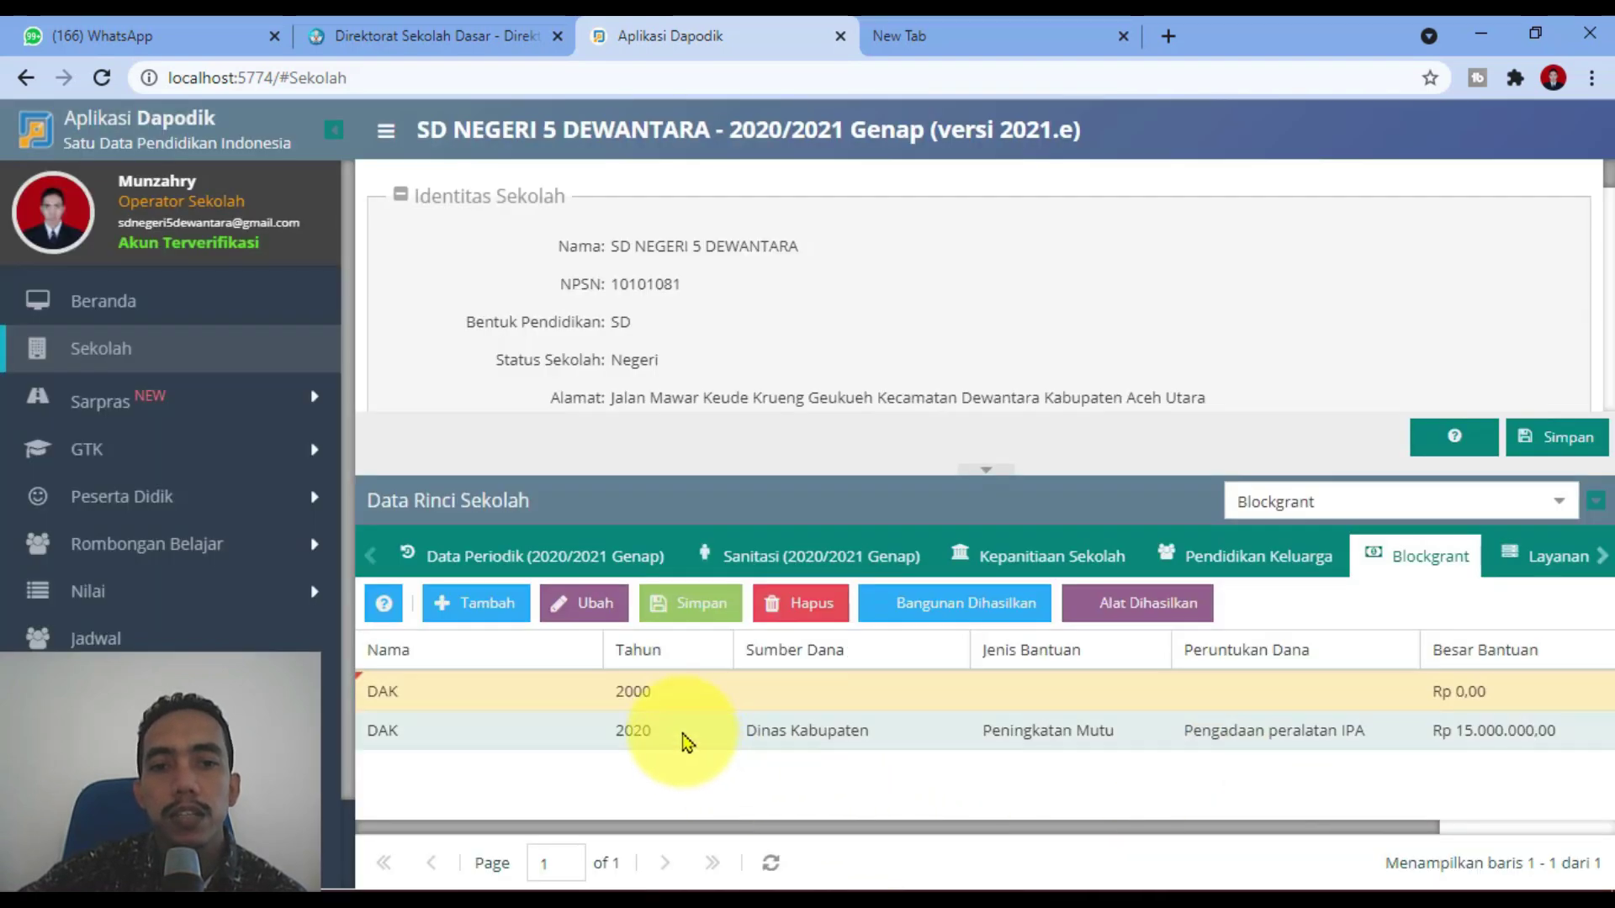
Set the new DAK record's Tahun to 2021 and its Sumber Dana to Dinas Kabupaten.
{"action": "double_click", "coordinate": [671, 703]}
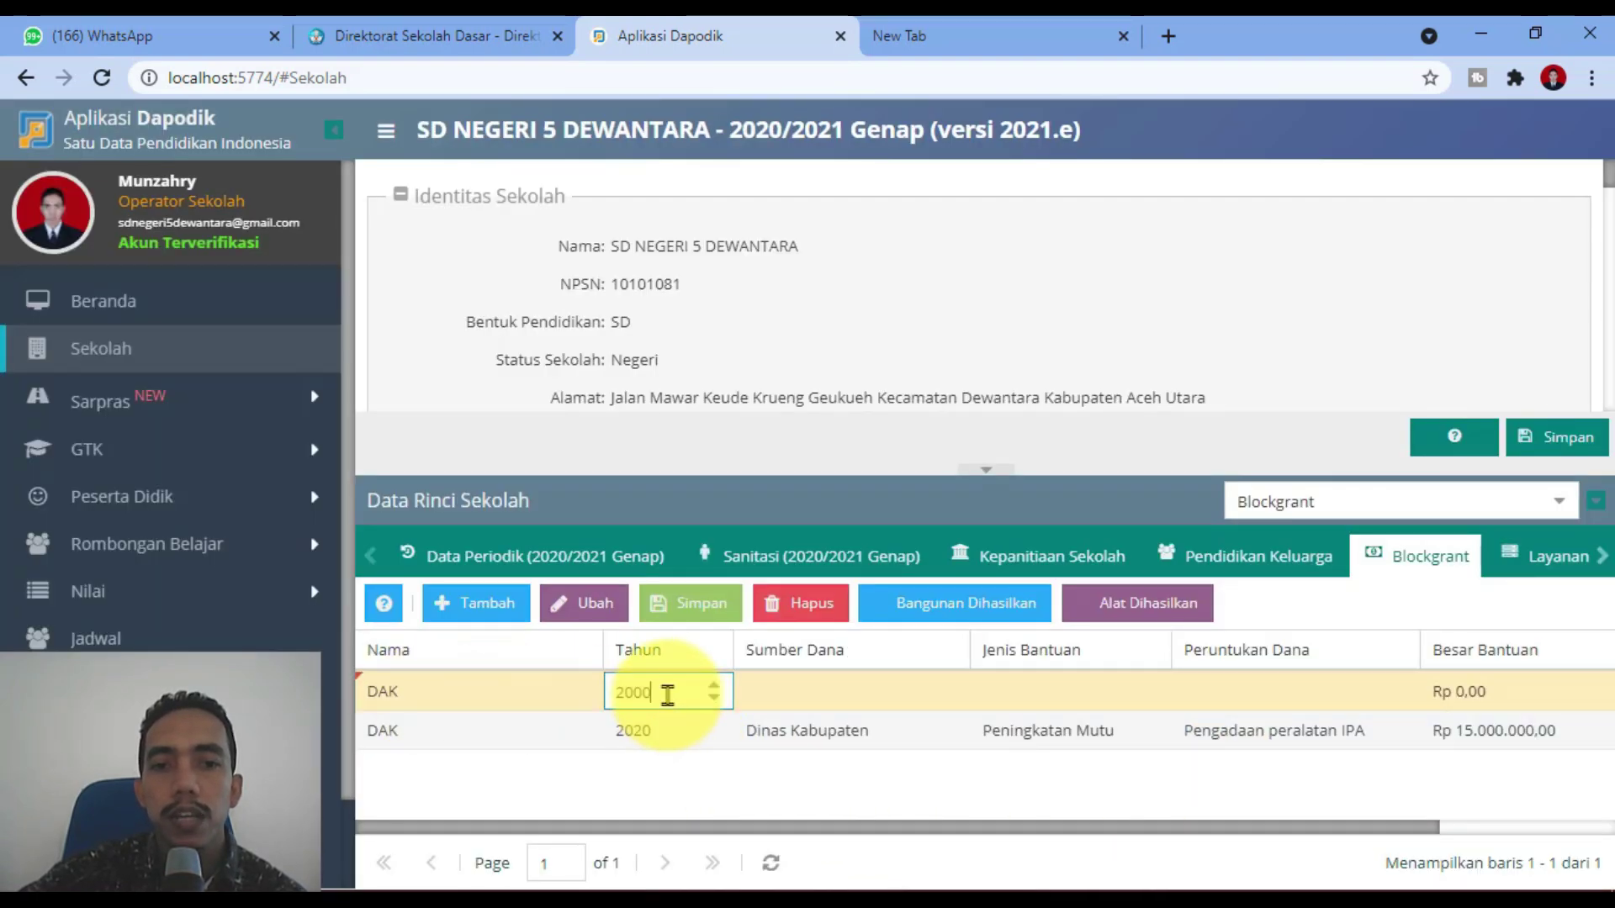
{"action": "left_click_drag", "start_coordinate": [668, 695], "coordinate": [578, 702]}
{"action": "type", "text": "2021"}
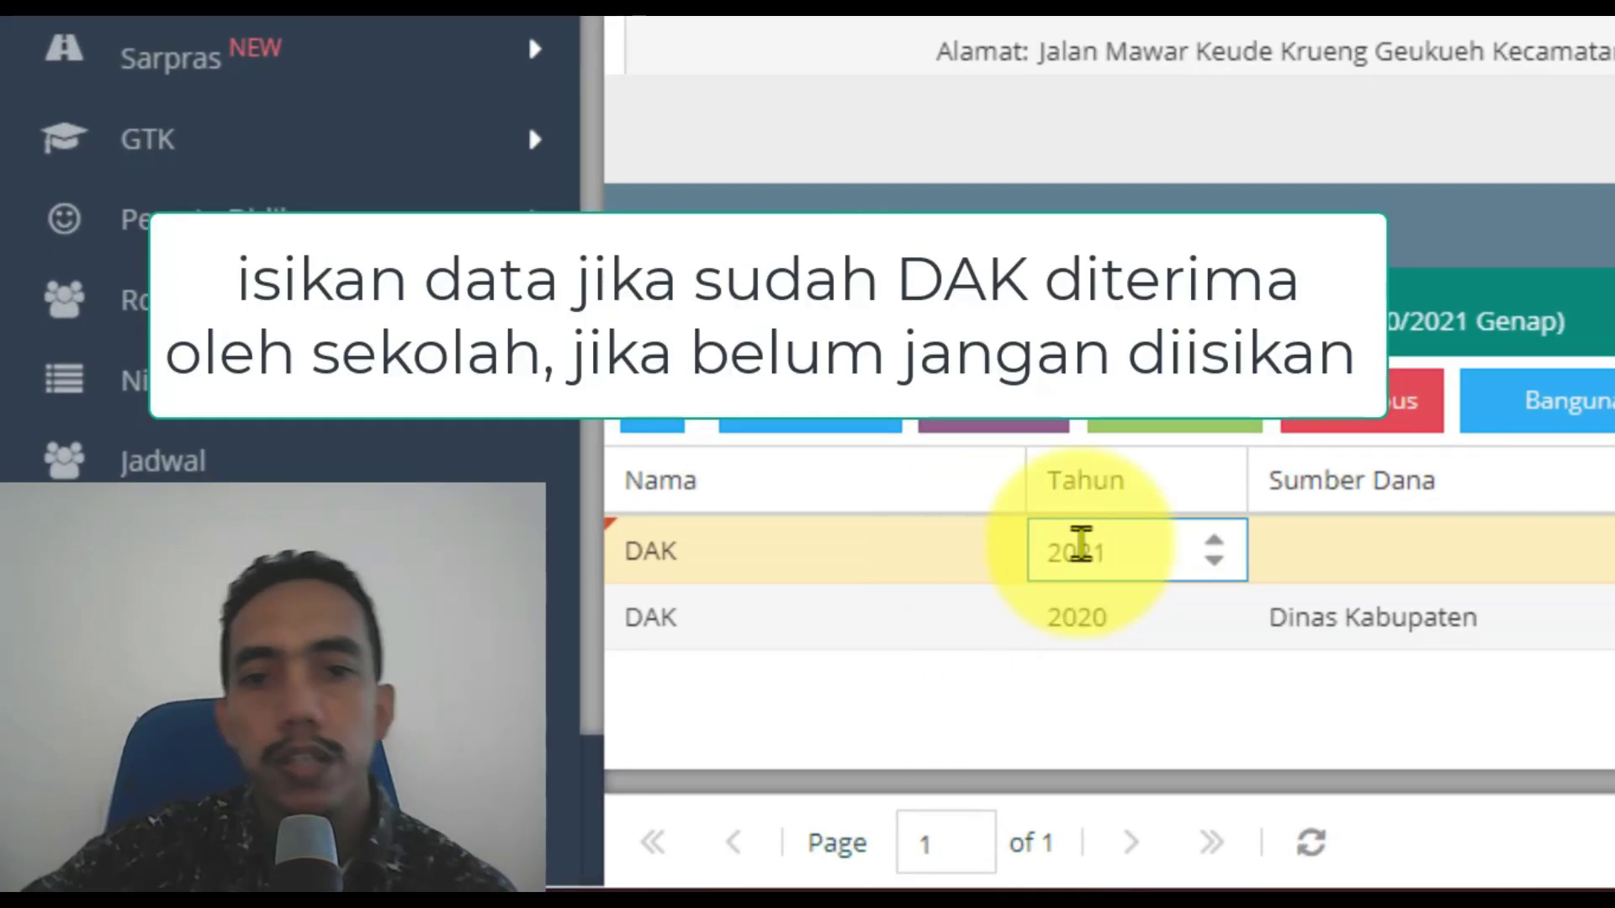
{"action": "left_click", "coordinate": [802, 704]}
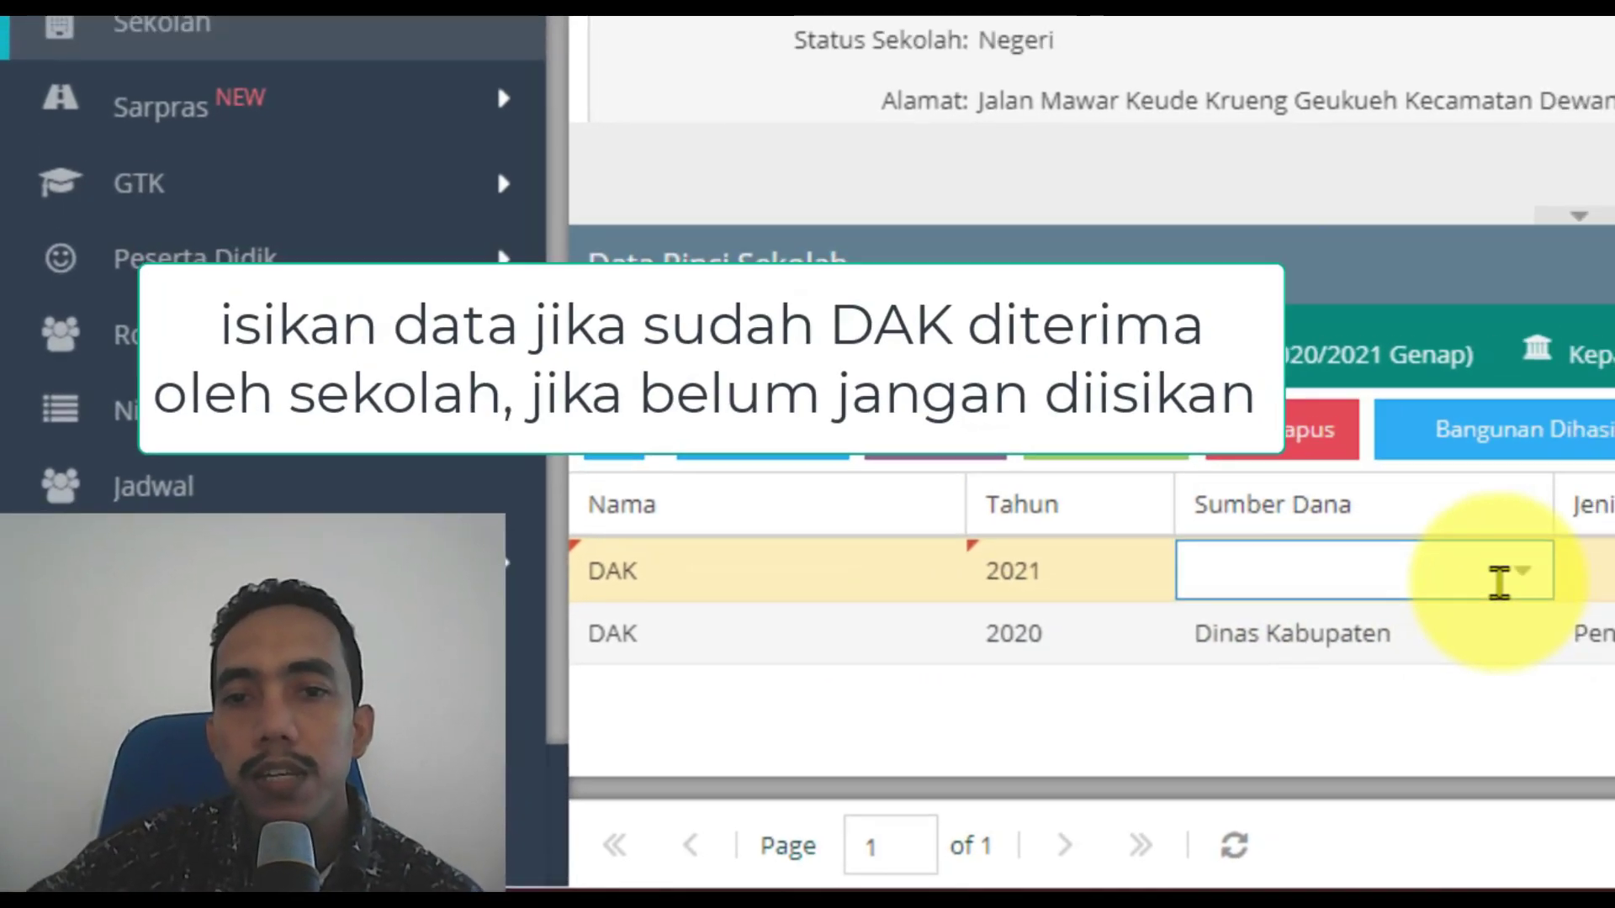
{"action": "left_click", "coordinate": [1592, 555]}
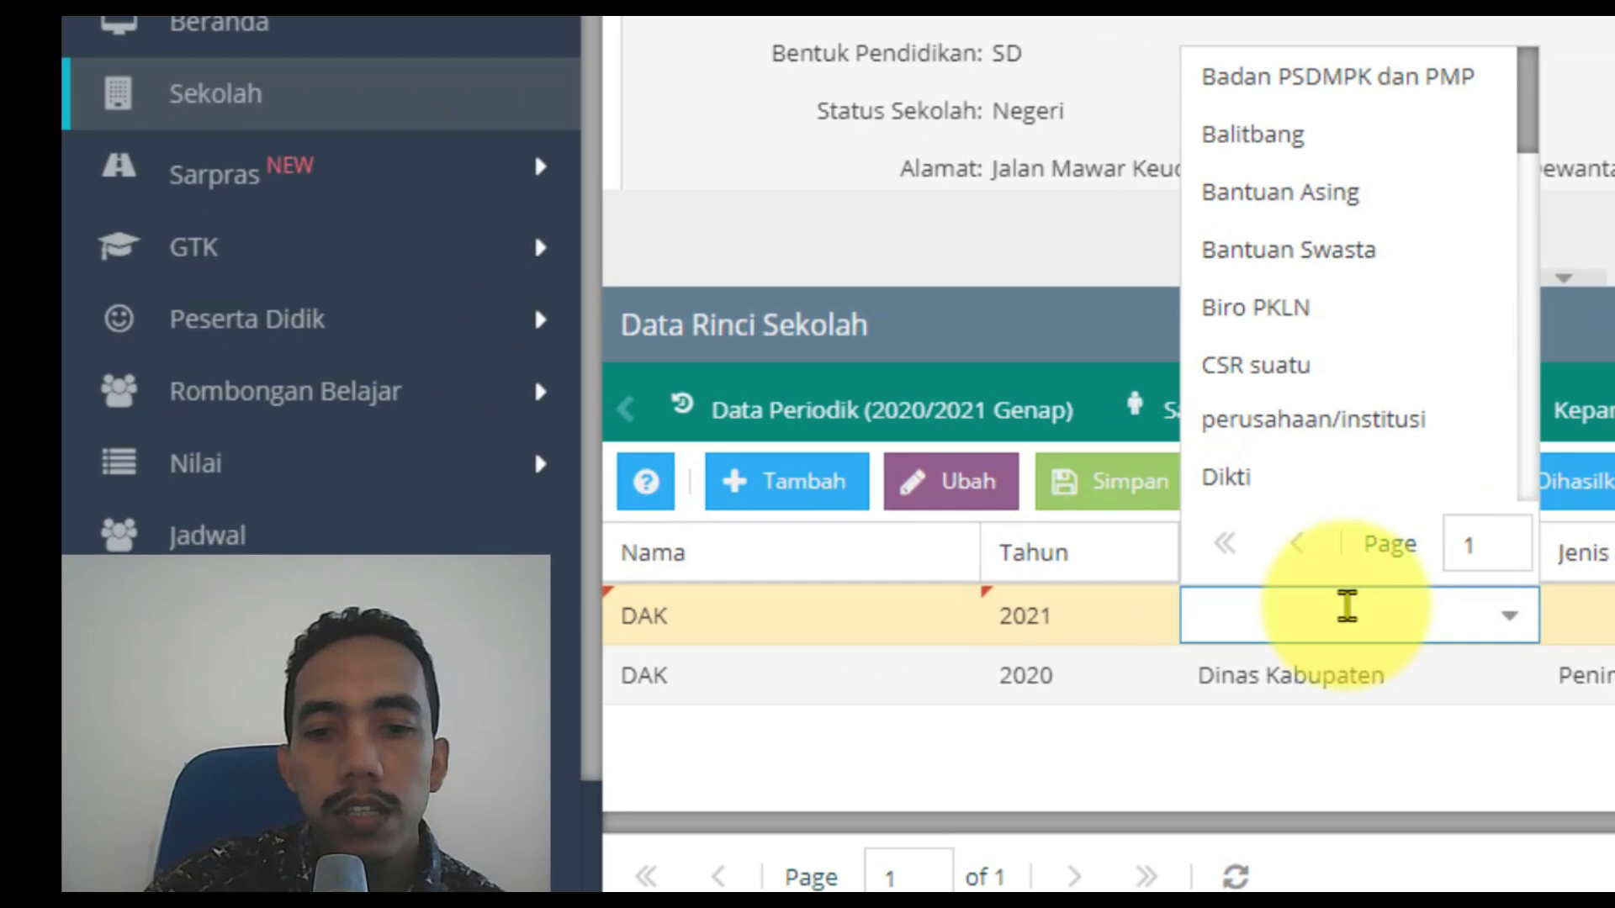
{"action": "type", "text": "DINAS"}
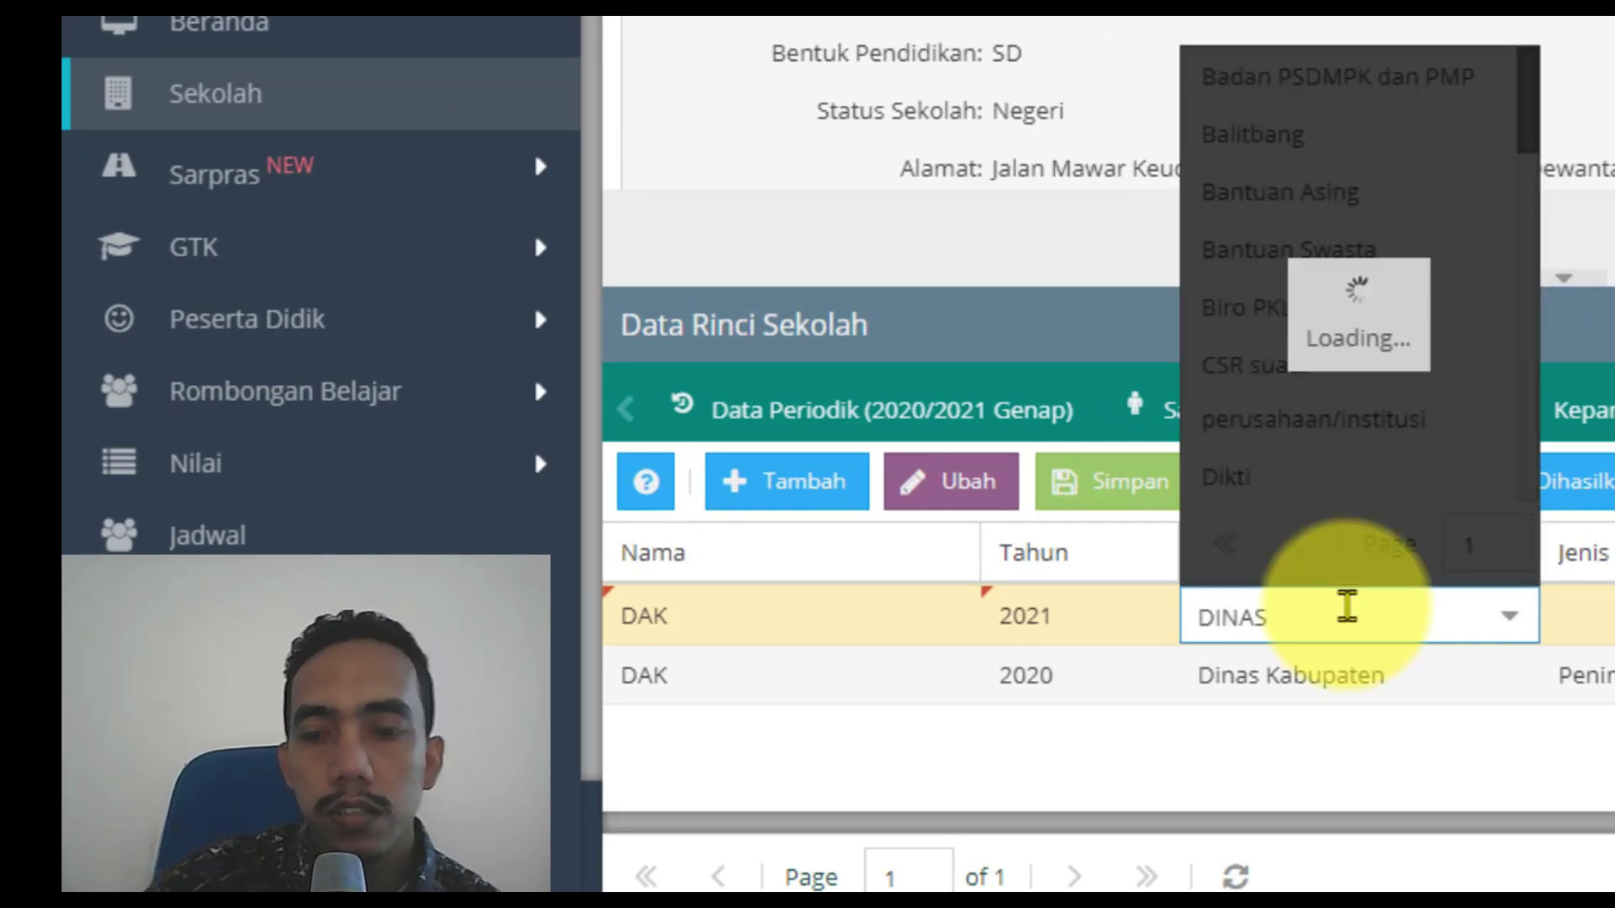
{"action": "left_click", "coordinate": [1349, 677]}
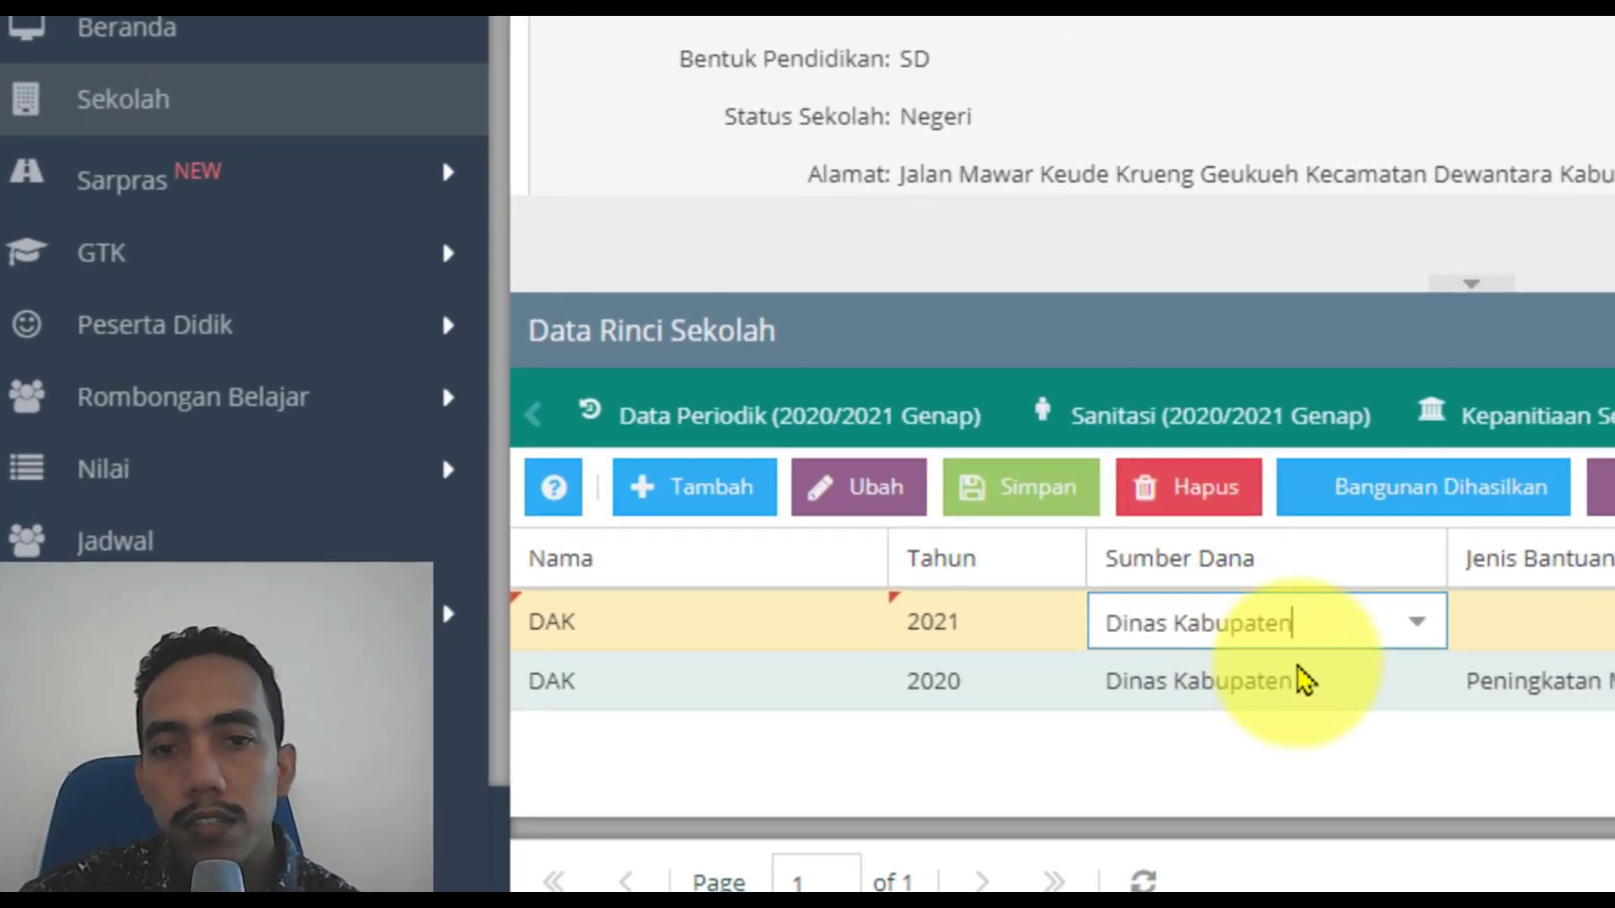
Set the 2021 DAK record's Jenis Bantuan to Peningkatan Mutu.
{"action": "left_click", "coordinate": [1504, 626]}
{"action": "left_click", "coordinate": [1164, 660]}
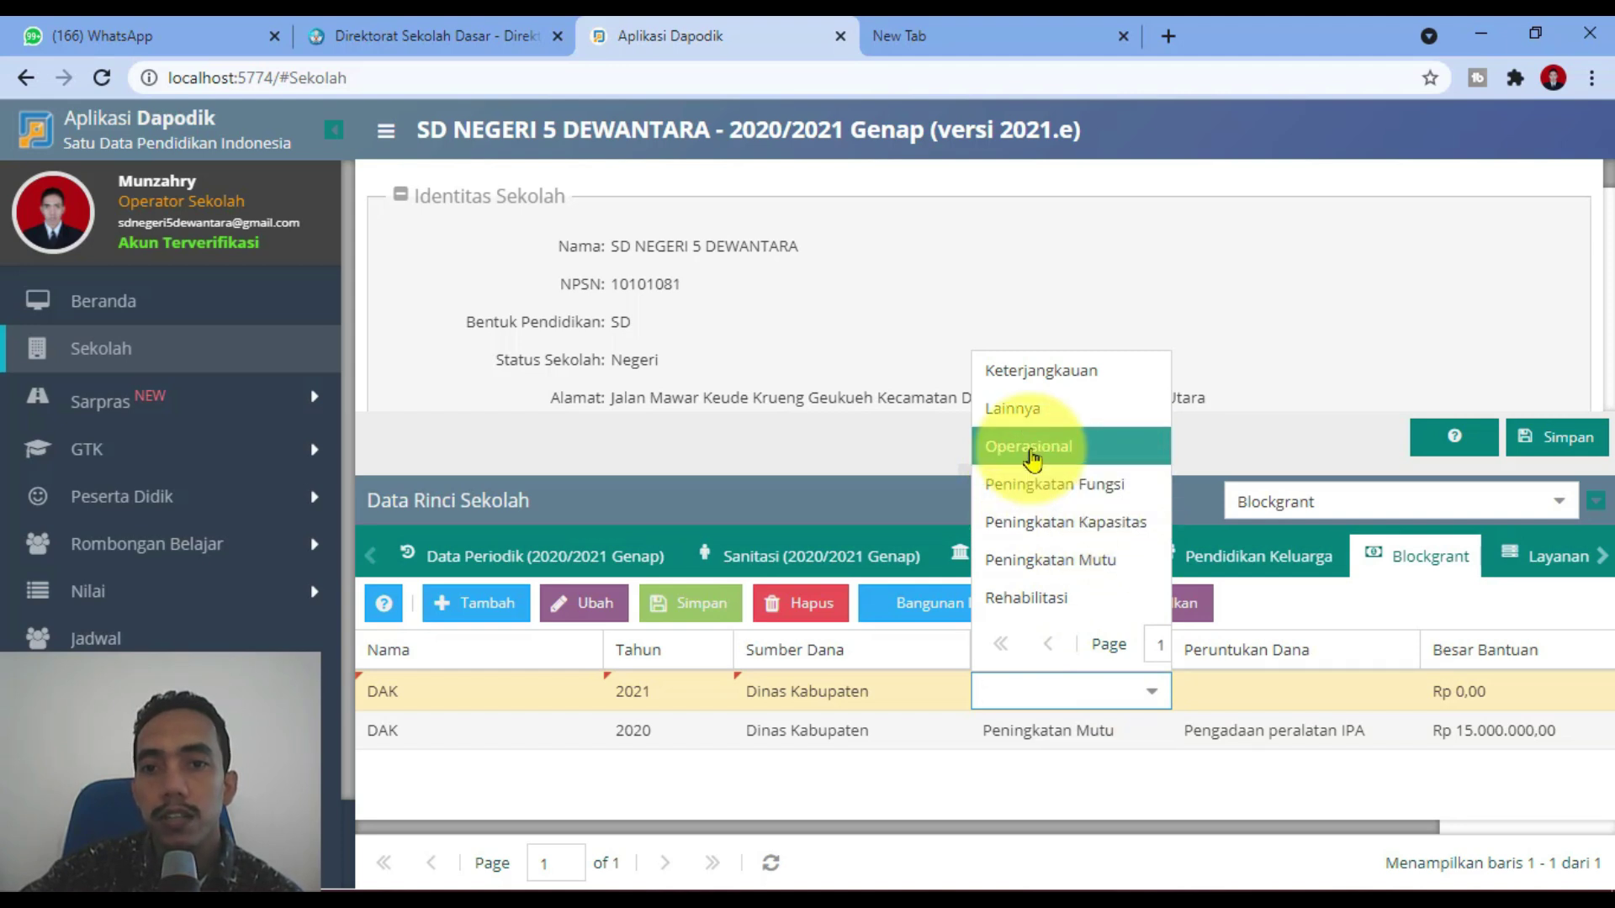
{"action": "left_click", "coordinate": [1068, 560]}
Switch to the recipients workbook in Excel and copy the full activity text in C51 for SD NEGERI 5 DEWANTARA.
{"action": "left_click", "coordinate": [1243, 698]}
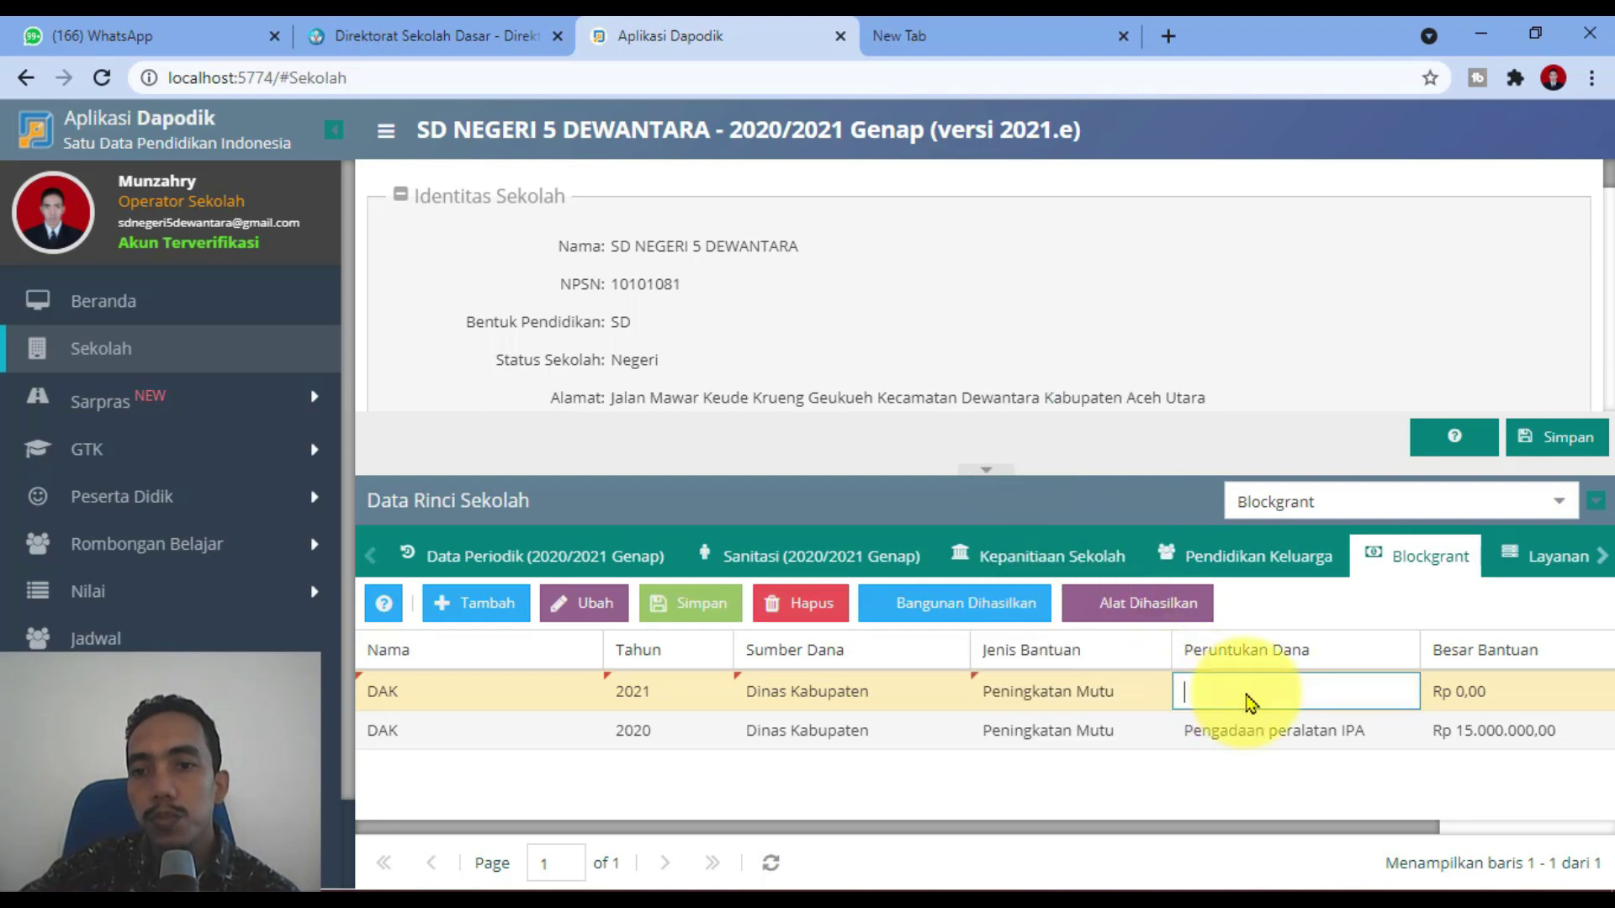
{"action": "left_click_drag", "start_coordinate": [1211, 834], "coordinate": [1287, 836]}
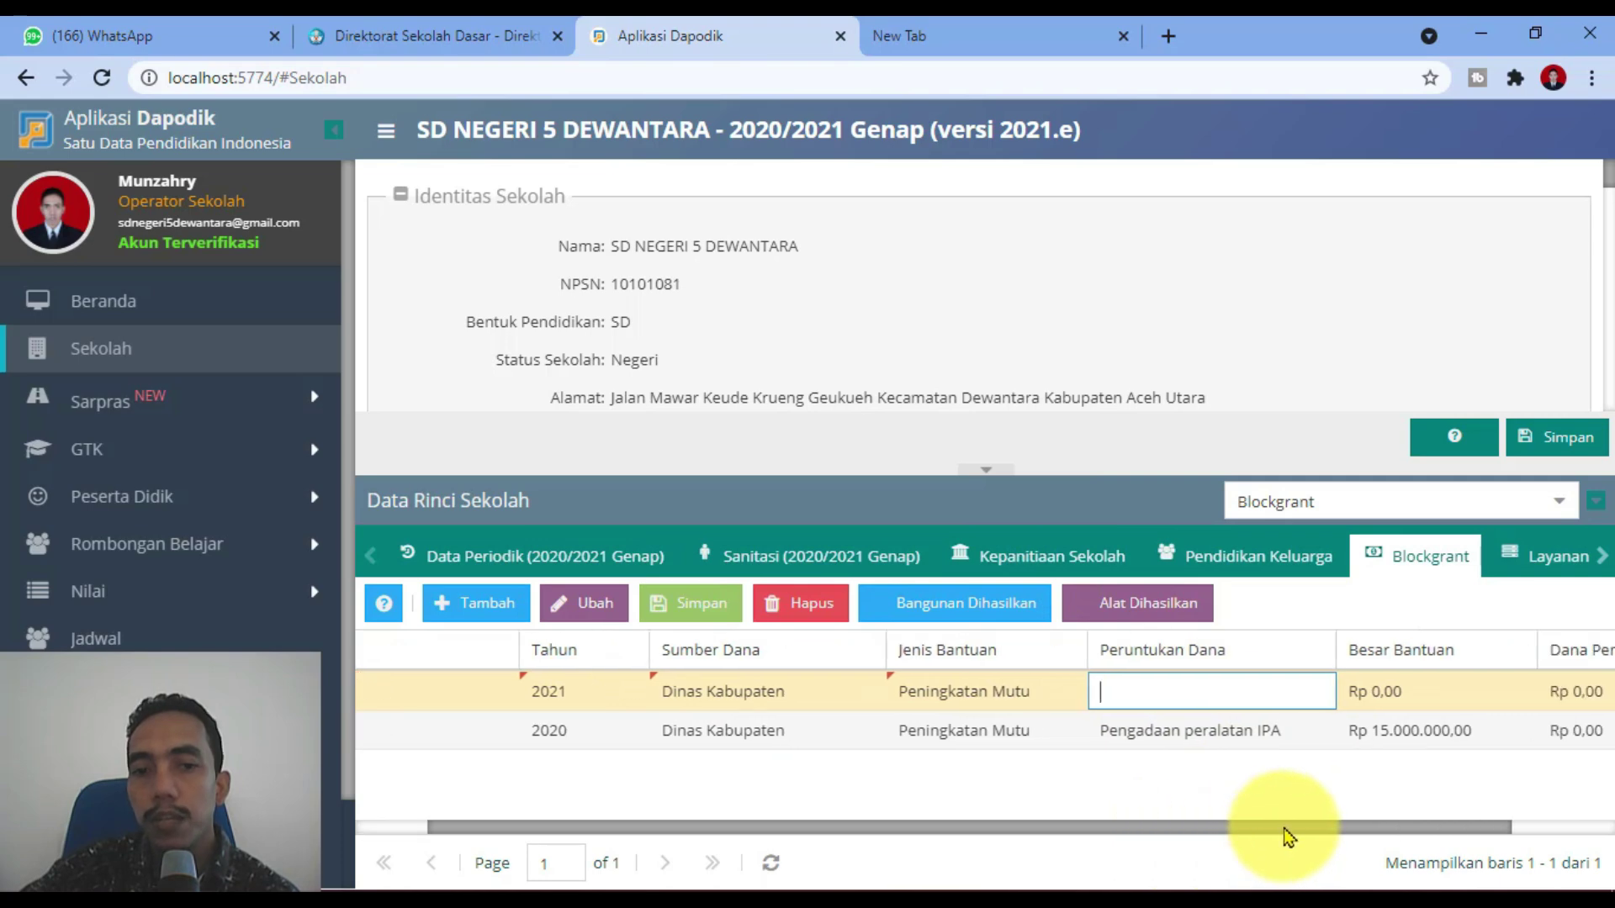
{"action": "left_click", "coordinate": [362, 900]}
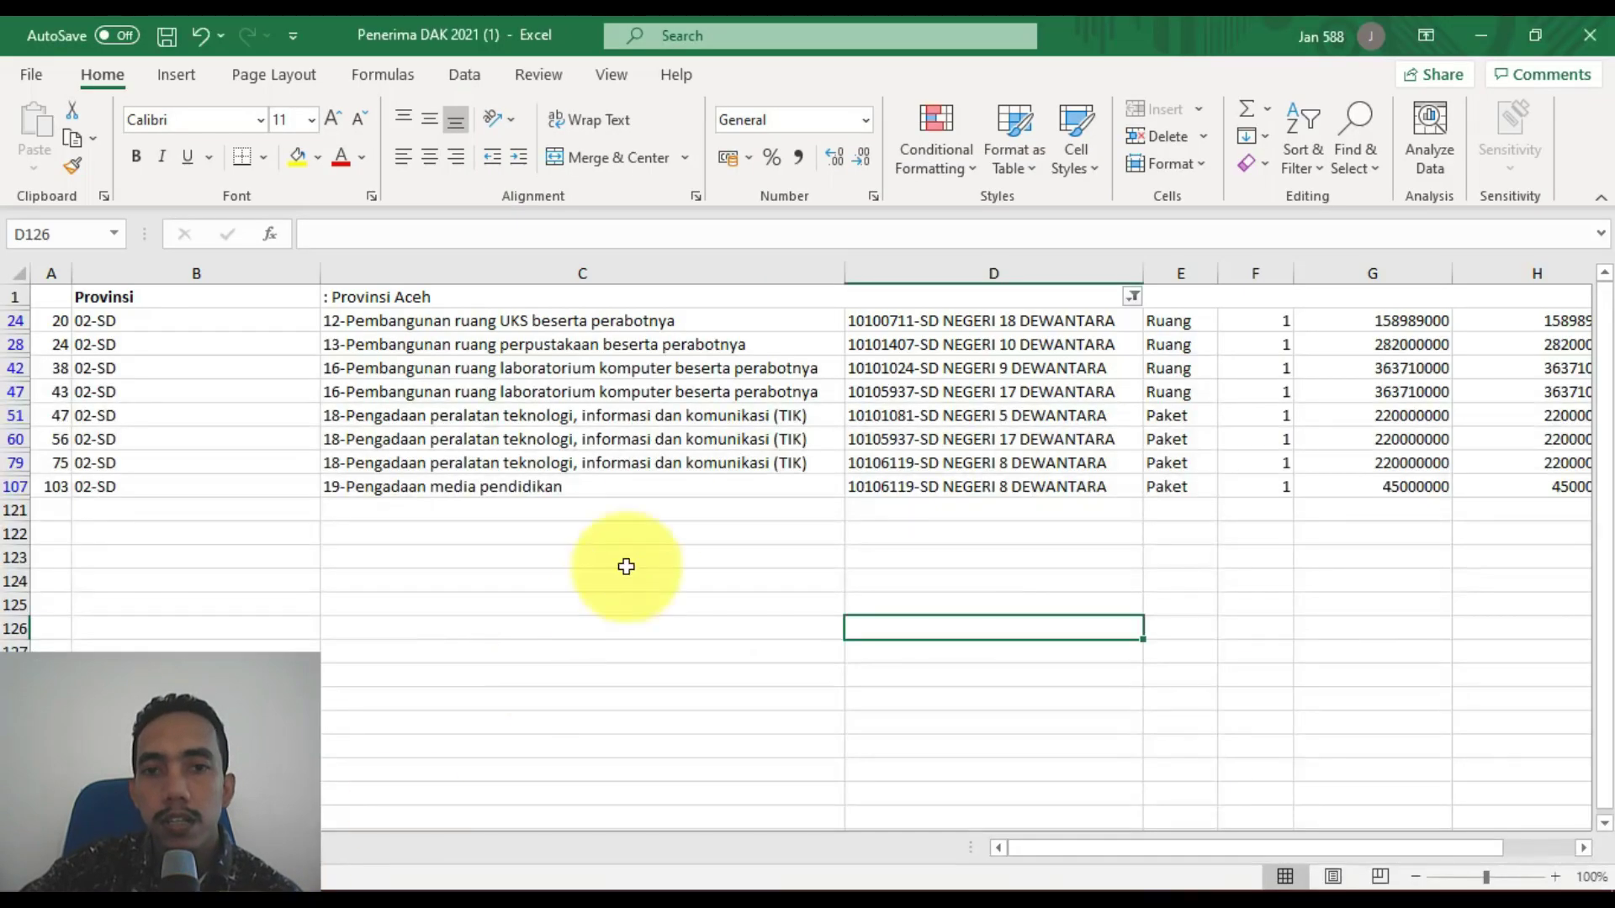
{"action": "left_click", "coordinate": [677, 416]}
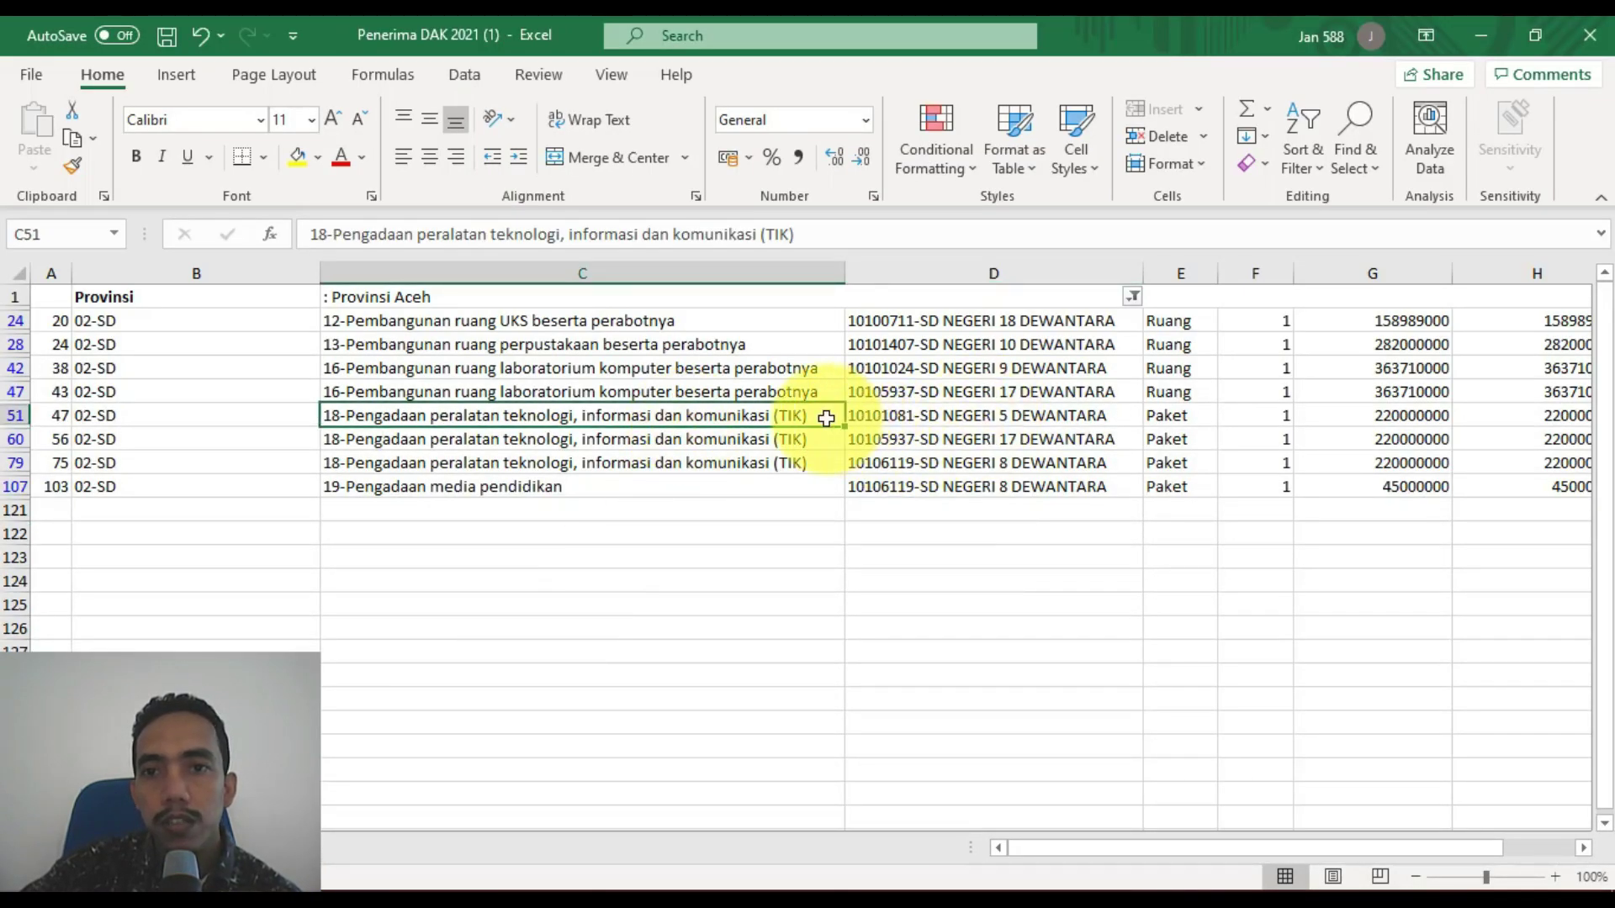
{"action": "left_click", "coordinate": [841, 234]}
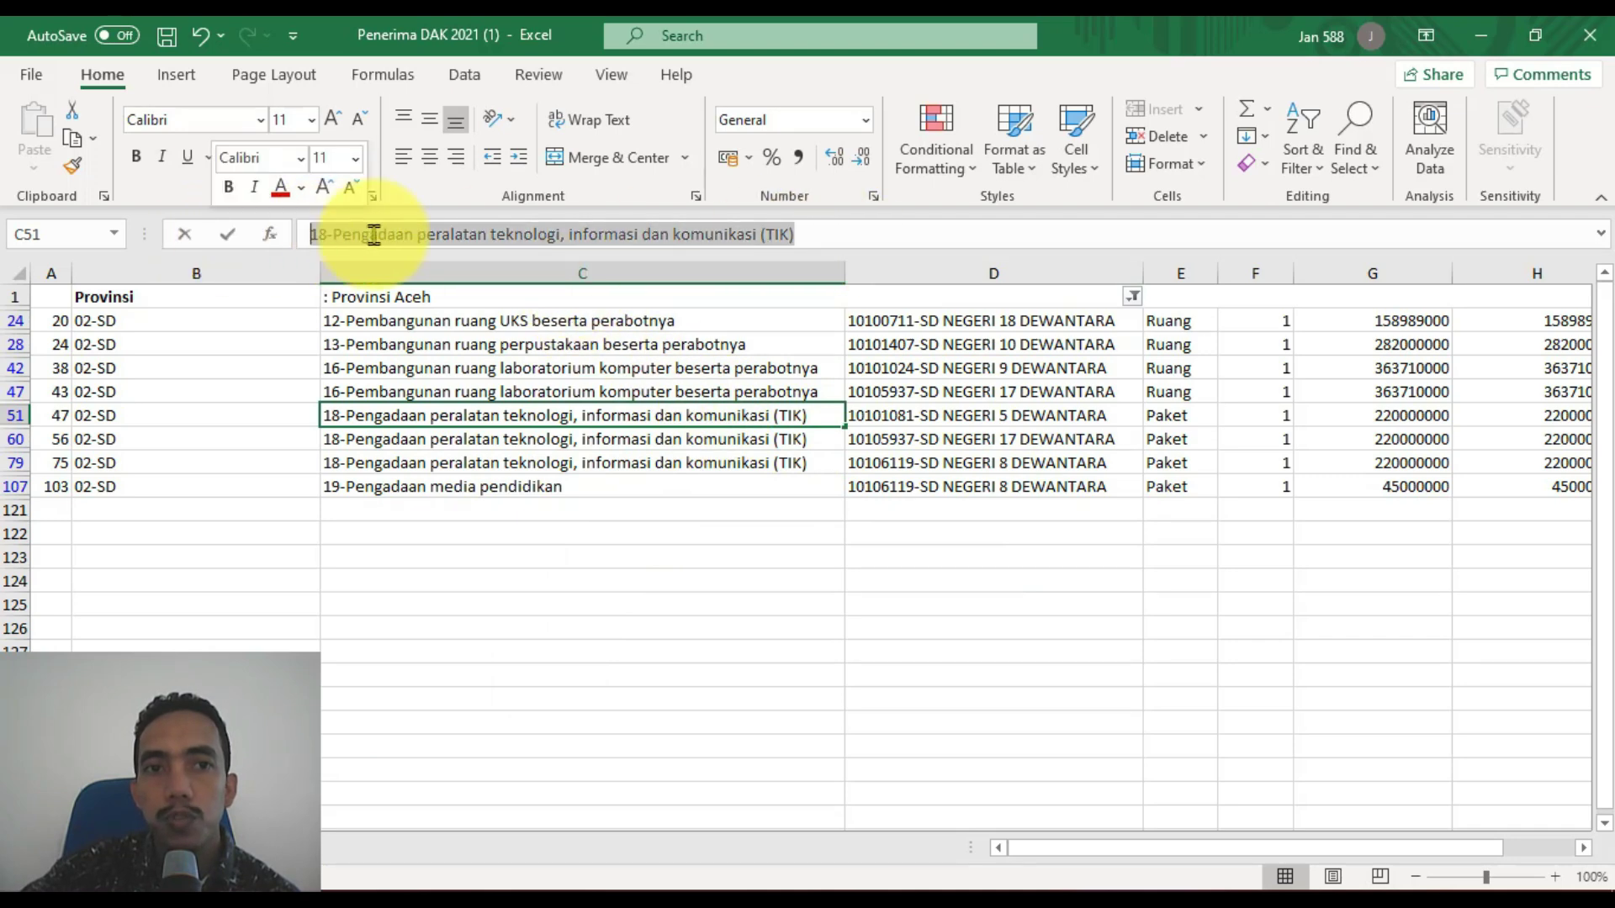
{"action": "left_click", "coordinate": [319, 233], "text": "shift"}
{"action": "right_click", "coordinate": [417, 234]}
{"action": "left_click", "coordinate": [506, 300]}
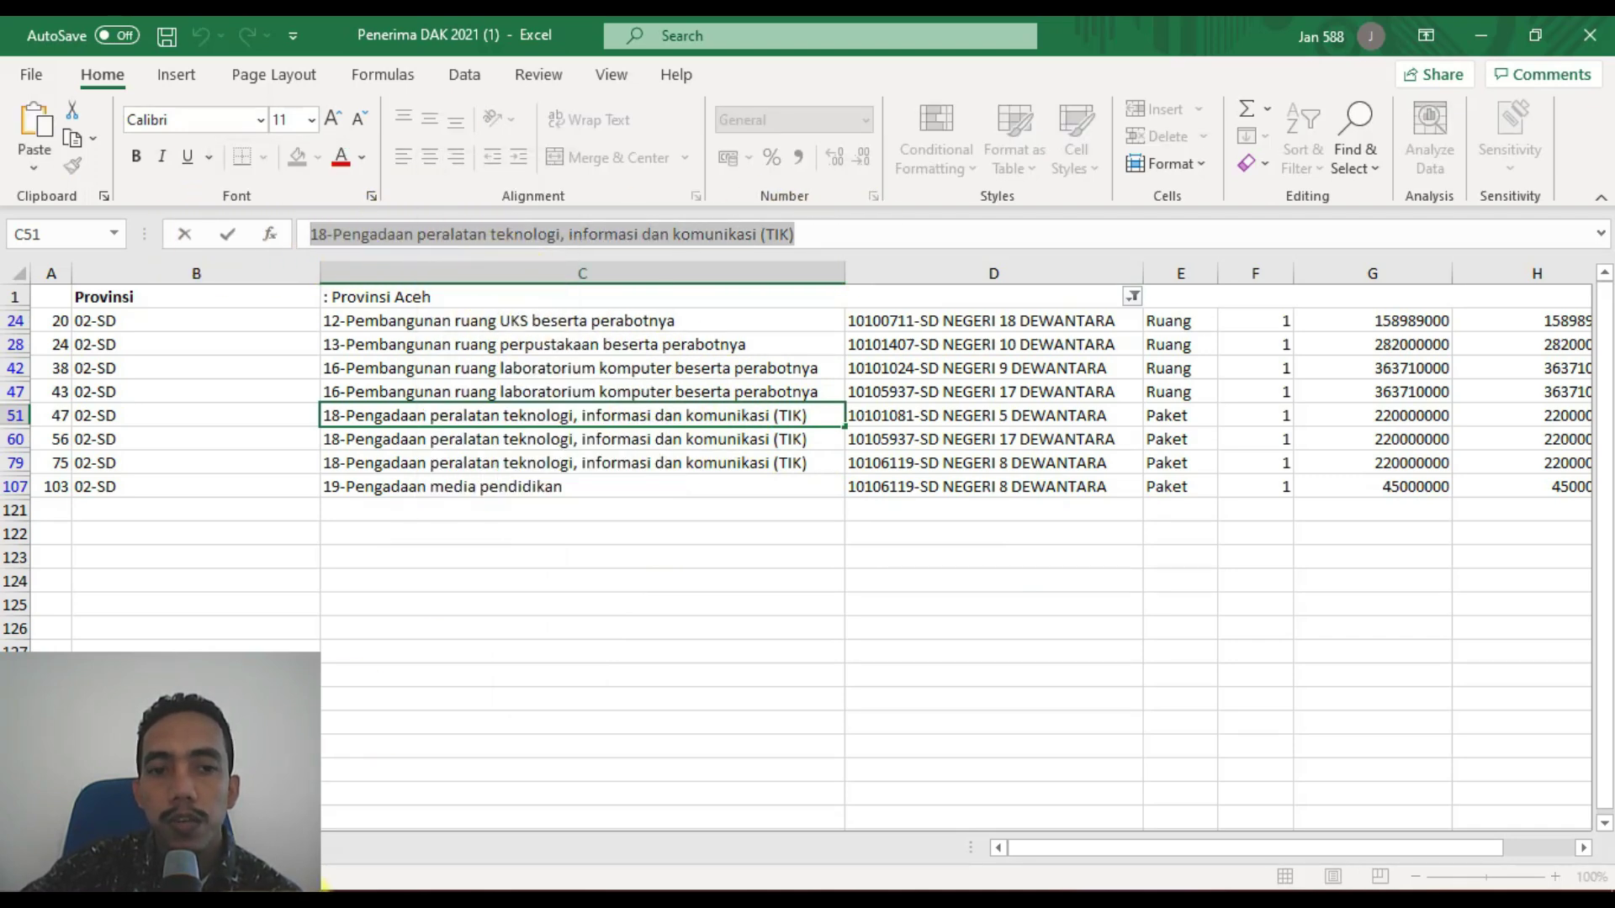
Switch back to Aplikasi Dapodik and fill the 2021 record's Peruntukan Dana with the copied activity text, without the "18-" prefix.
{"action": "key", "text": "alt+Tab"}
{"action": "left_click", "coordinate": [1094, 698]}
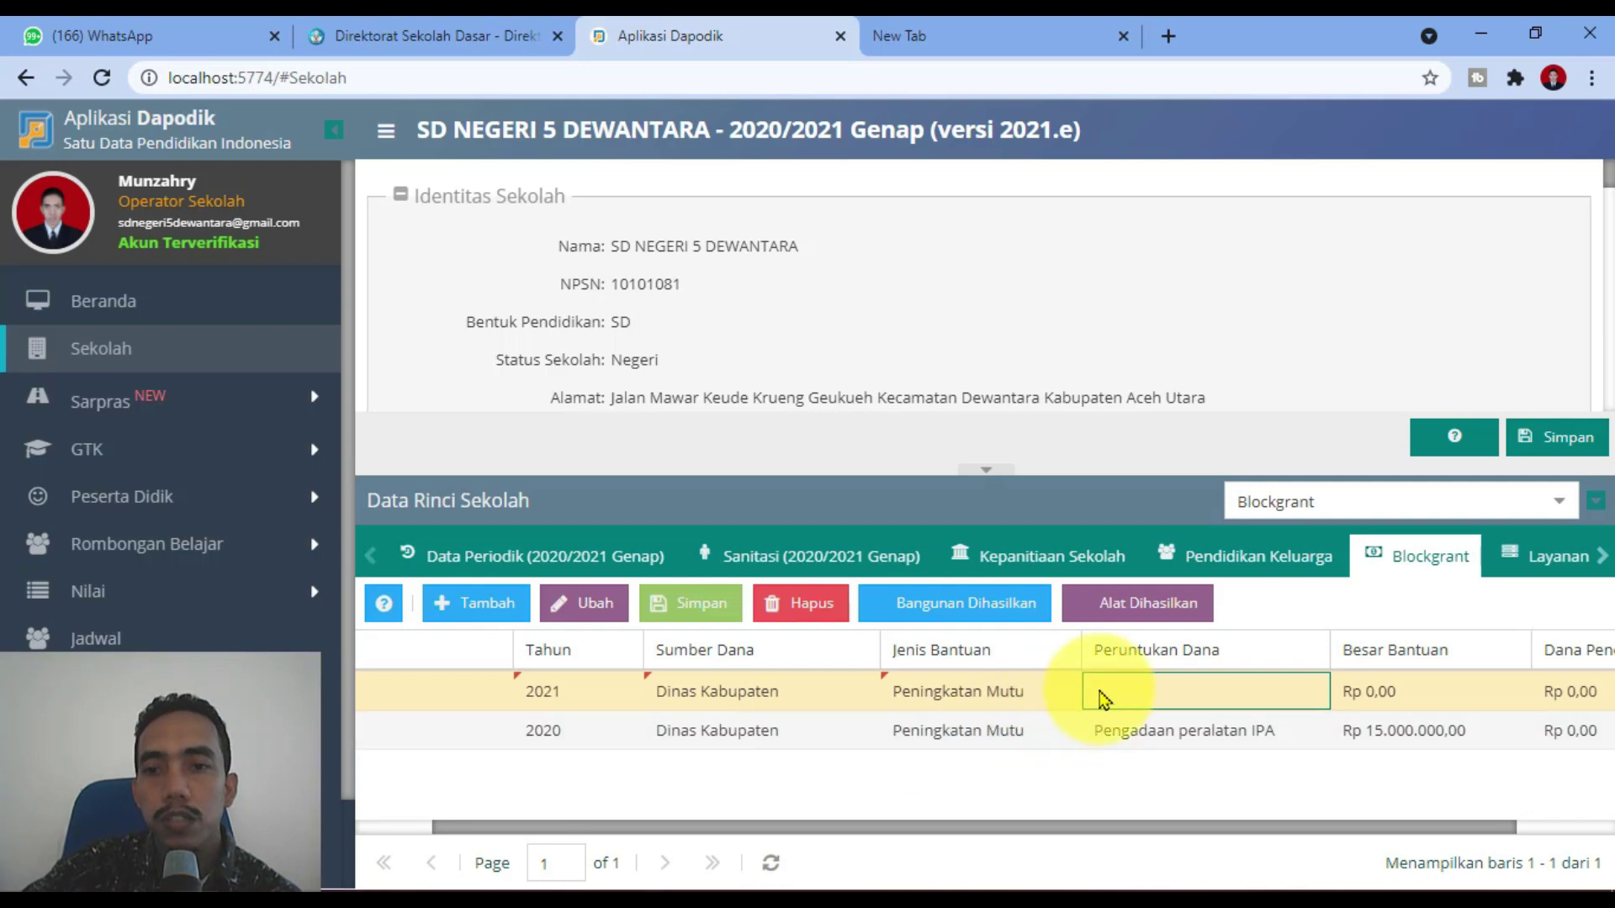
{"action": "left_click", "coordinate": [1123, 694]}
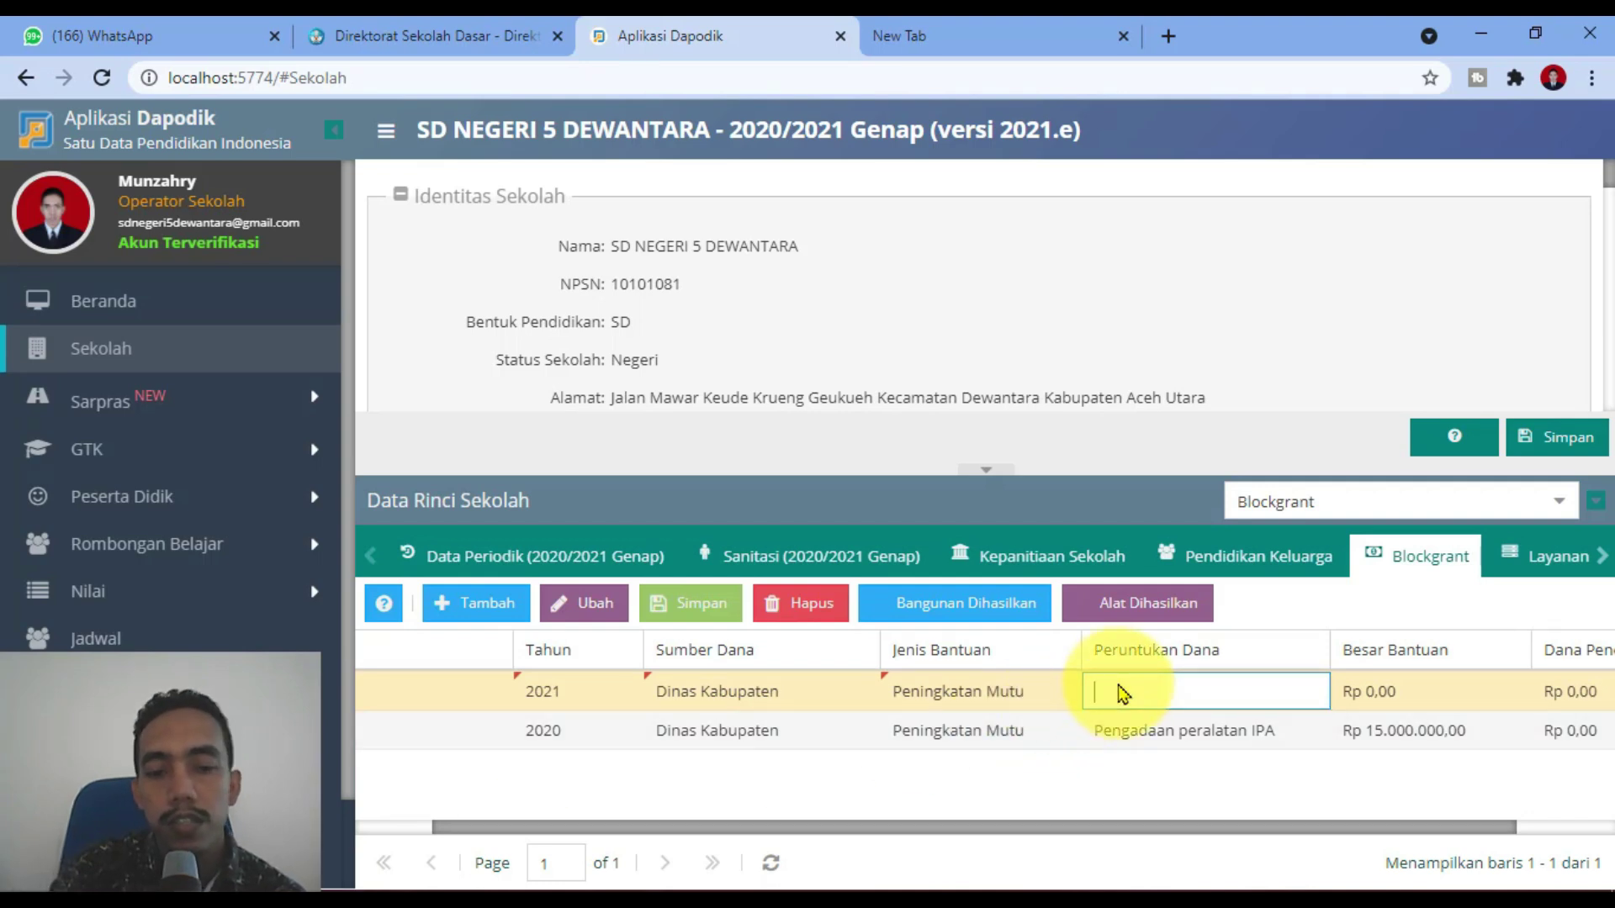
{"action": "left_click", "coordinate": [1121, 692]}
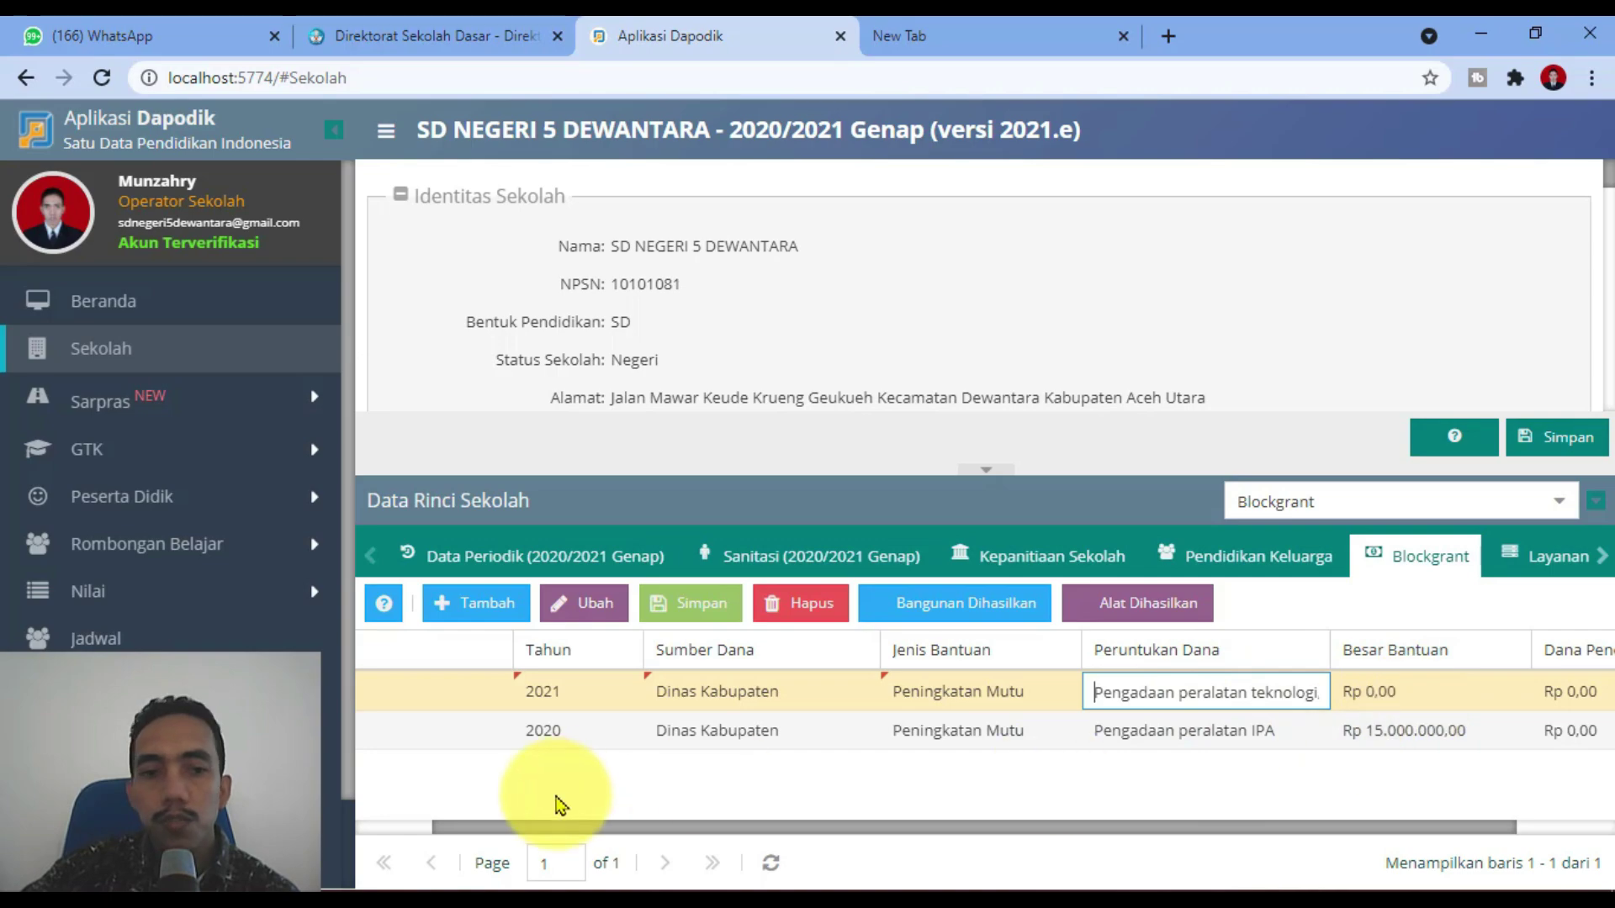
Switch to Excel and copy the aid amount in G51 for SD NEGERI 5 DEWANTARA.
{"action": "key", "text": "alt+Tab"}
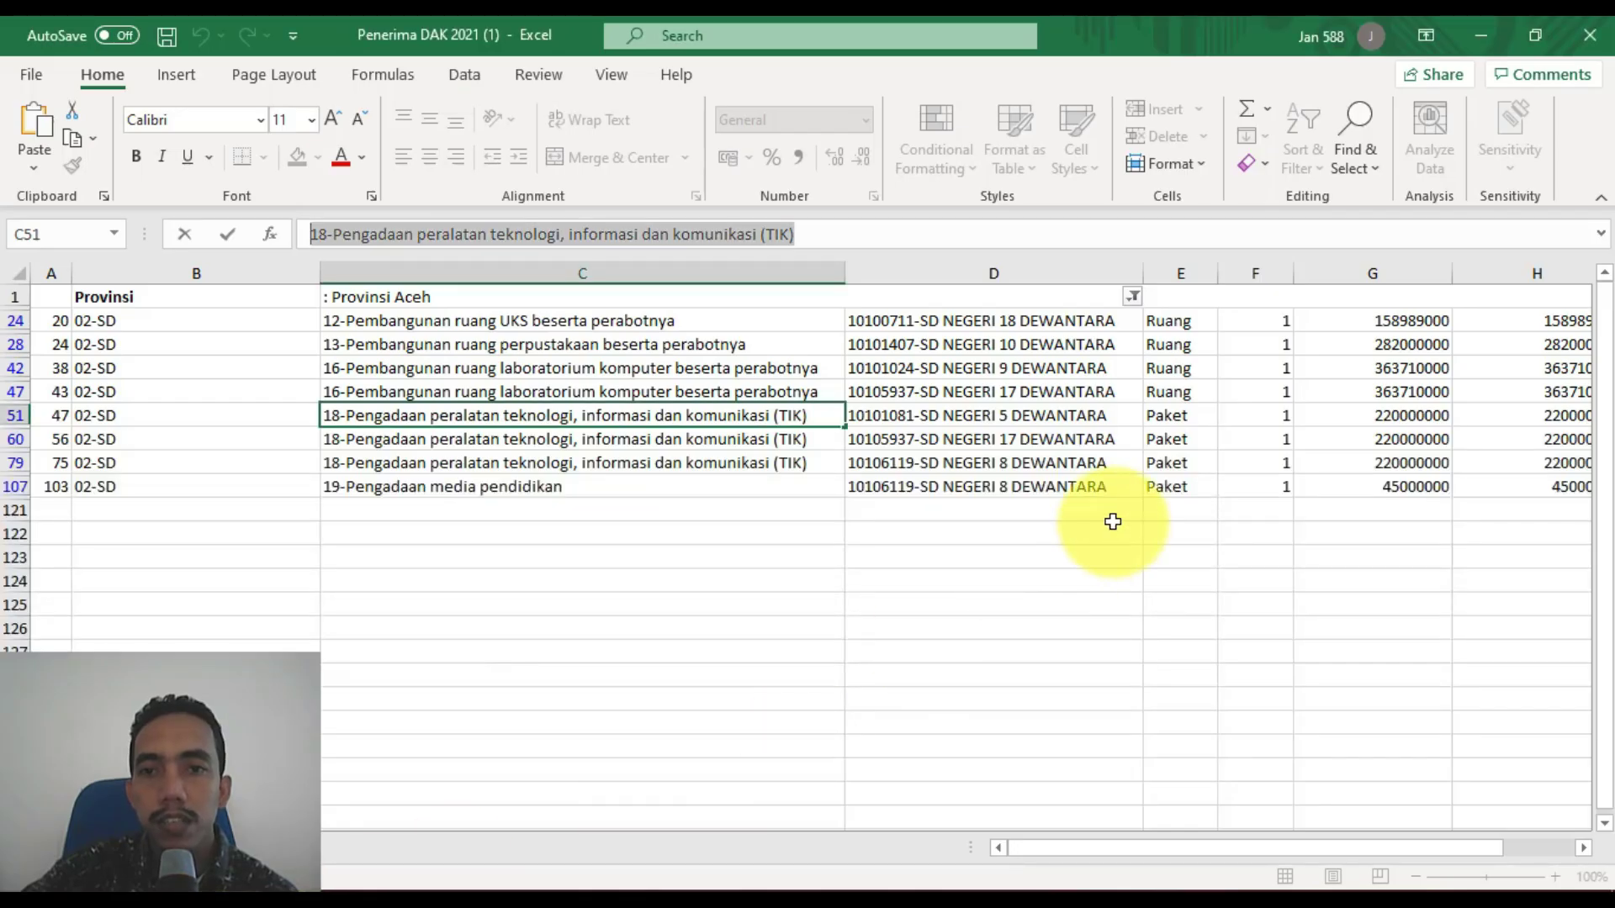
{"action": "left_click", "coordinate": [1353, 420]}
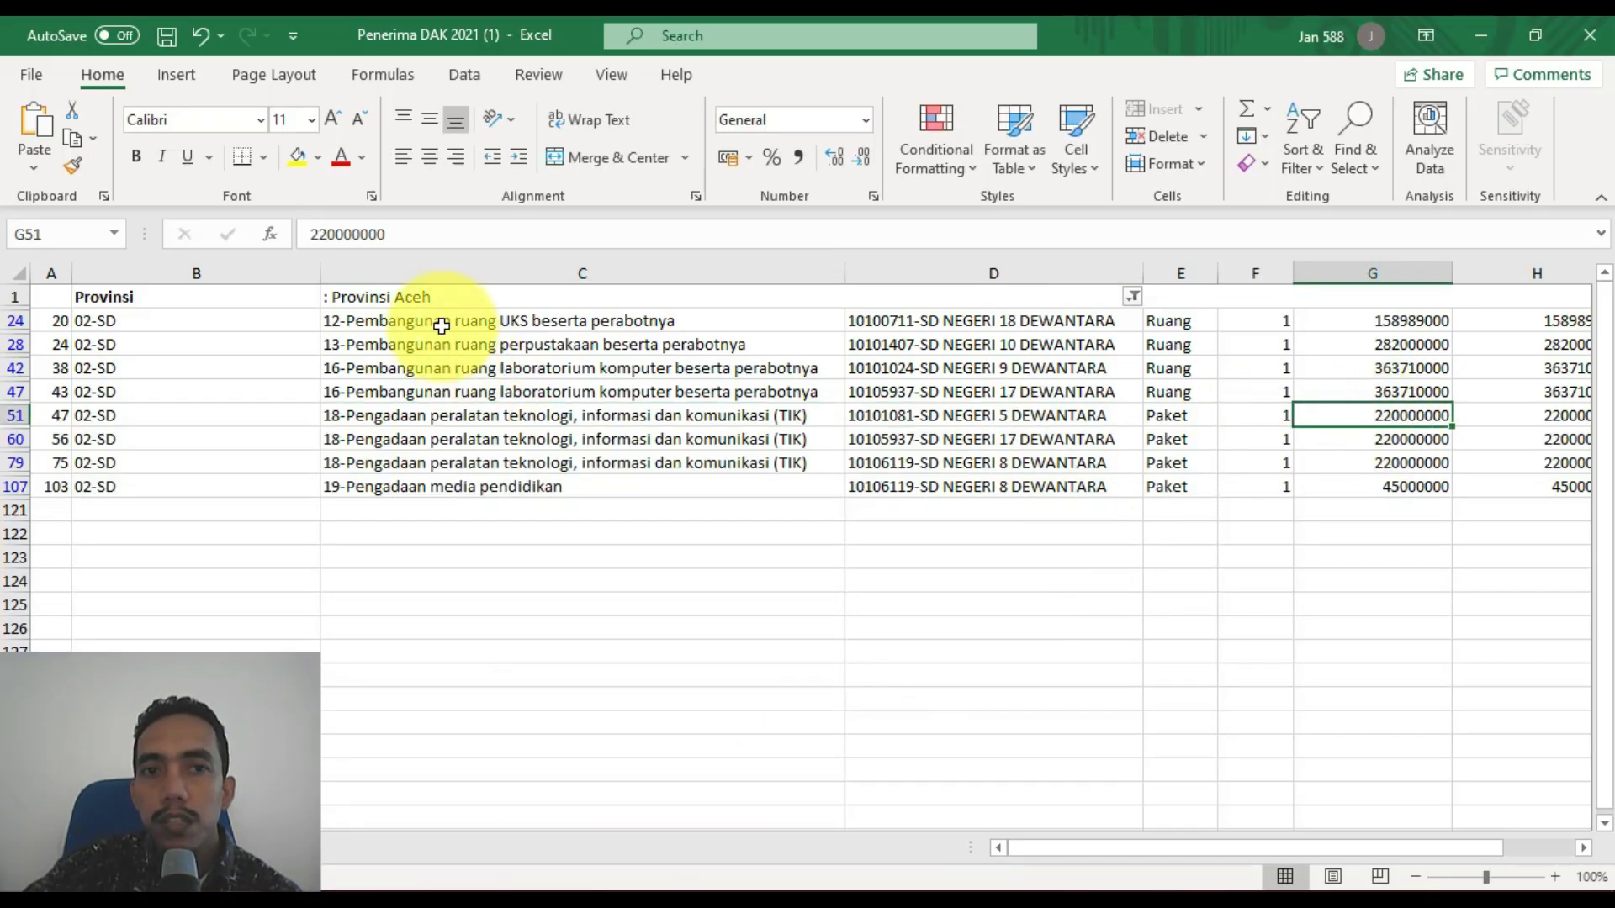
{"action": "double_click", "coordinate": [327, 234]}
{"action": "right_click", "coordinate": [327, 235]}
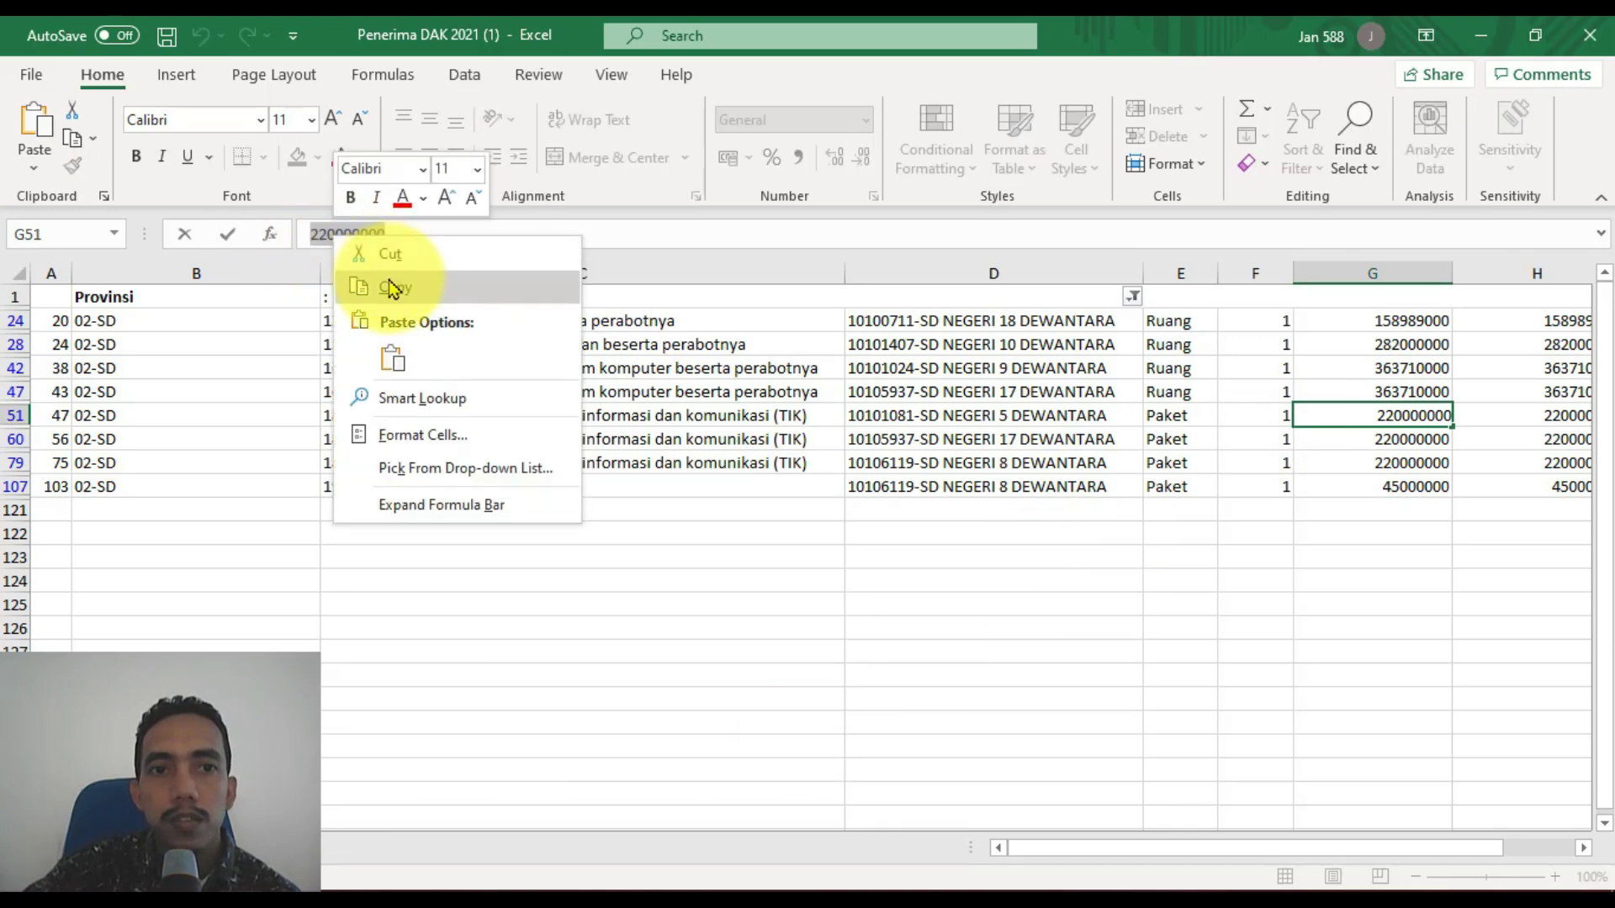
{"action": "left_click", "coordinate": [389, 280]}
Switch back to Aplikasi Dapodik, set the 2021 record's Besar Bantuan to 220000000, and save the Blockgrant record.
{"action": "key", "text": "alt+Tab"}
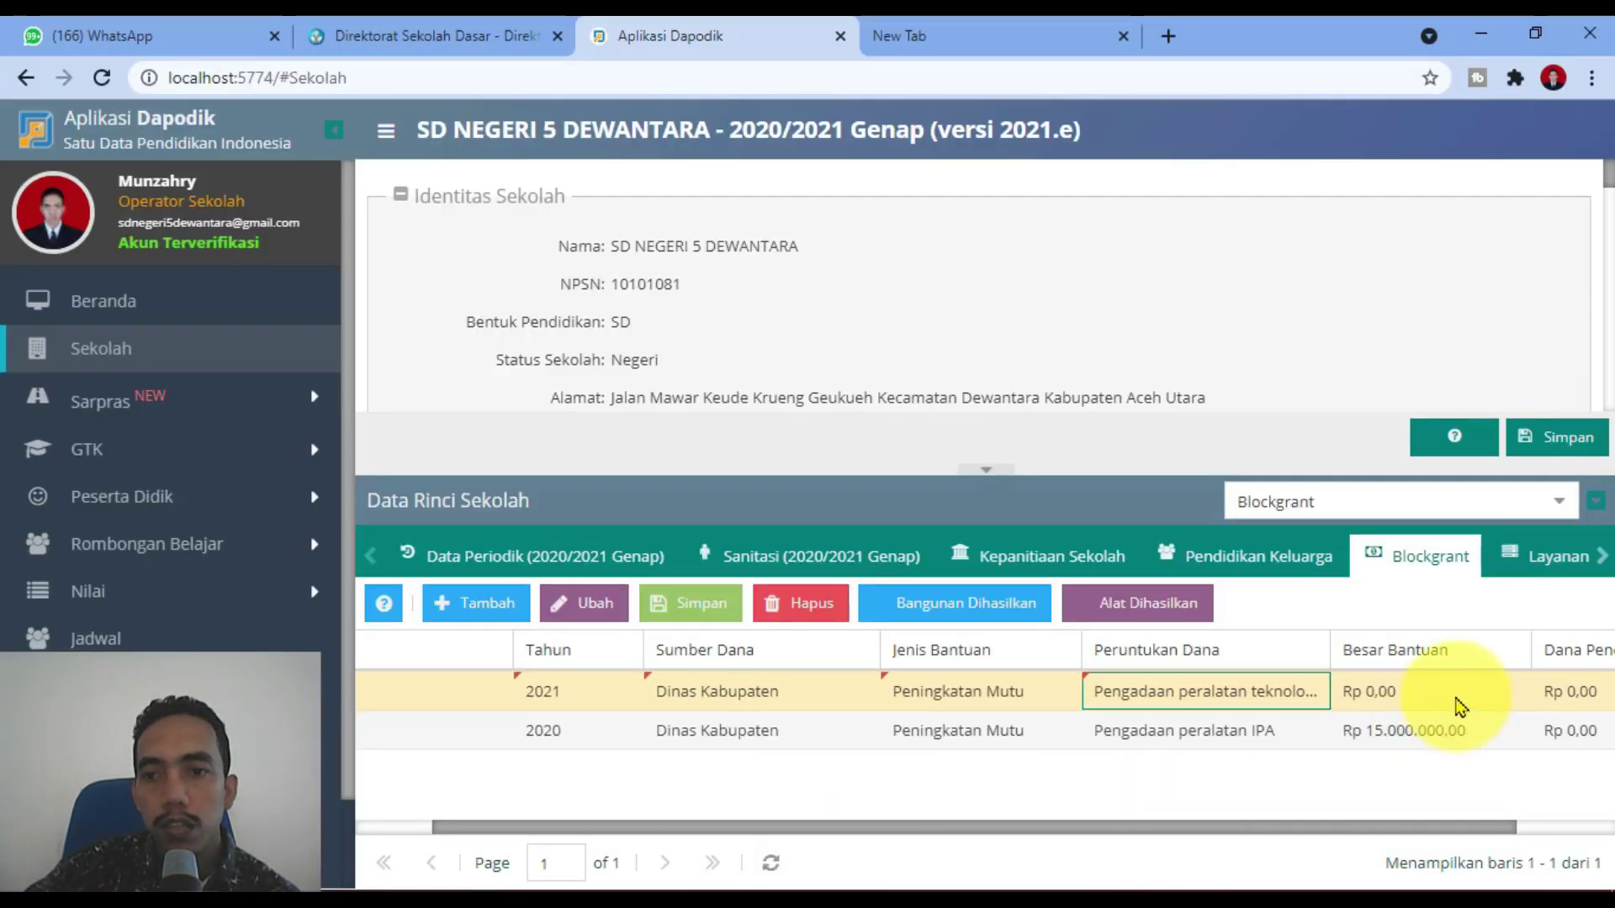
{"action": "left_click", "coordinate": [1459, 705]}
{"action": "key", "text": "ctrl+a"}
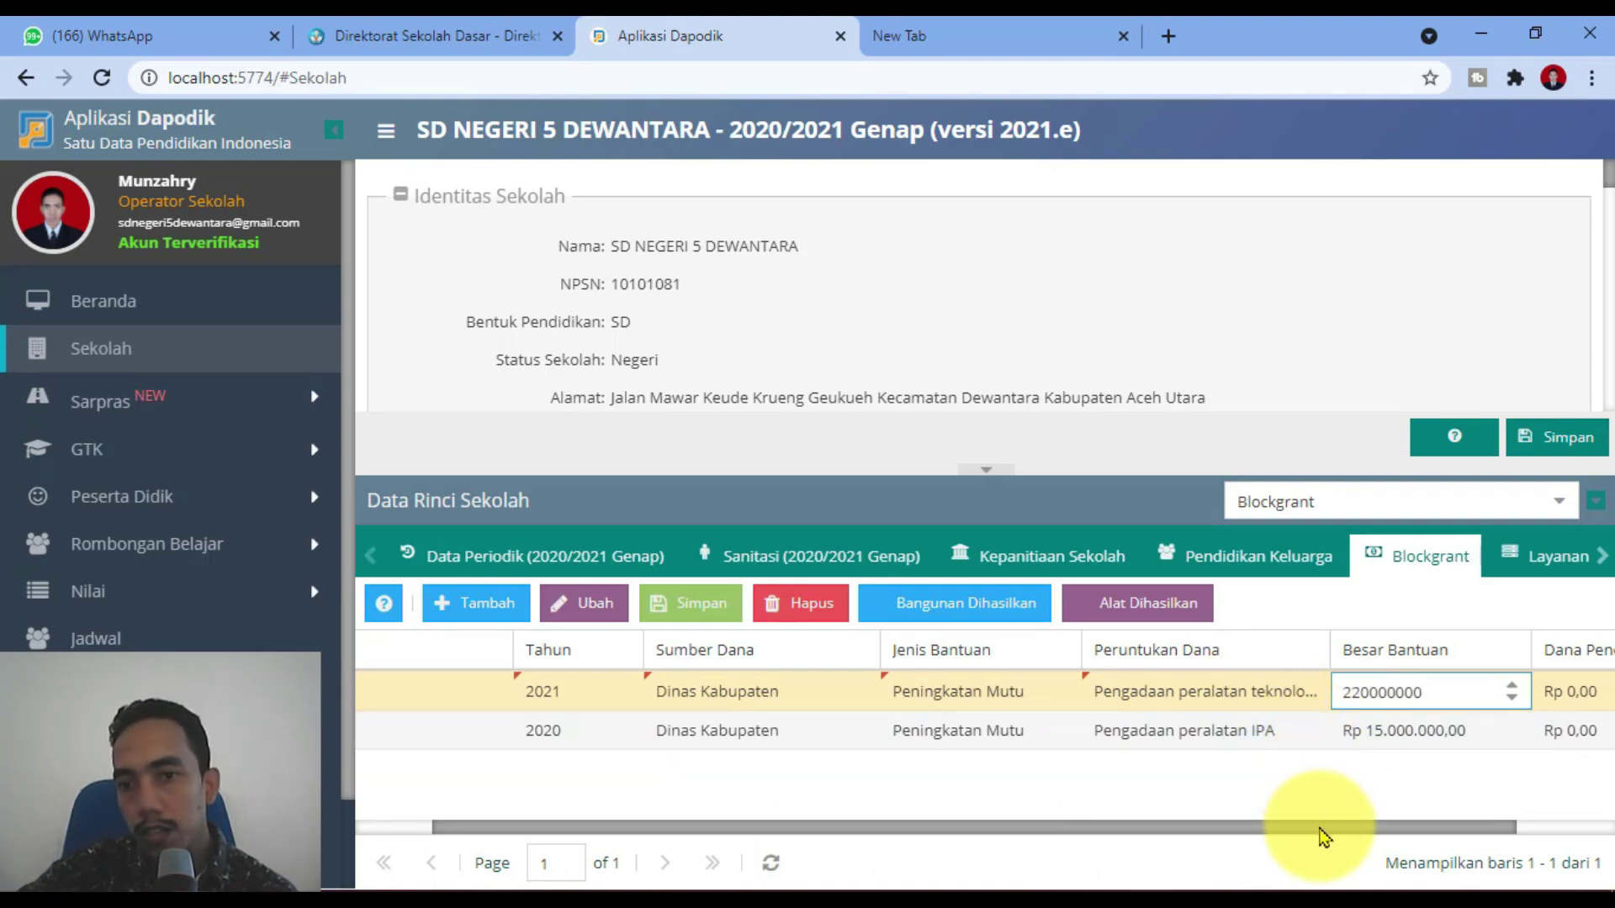
{"action": "left_click_drag", "start_coordinate": [1318, 828], "coordinate": [1413, 827]}
{"action": "left_click", "coordinate": [1482, 696]}
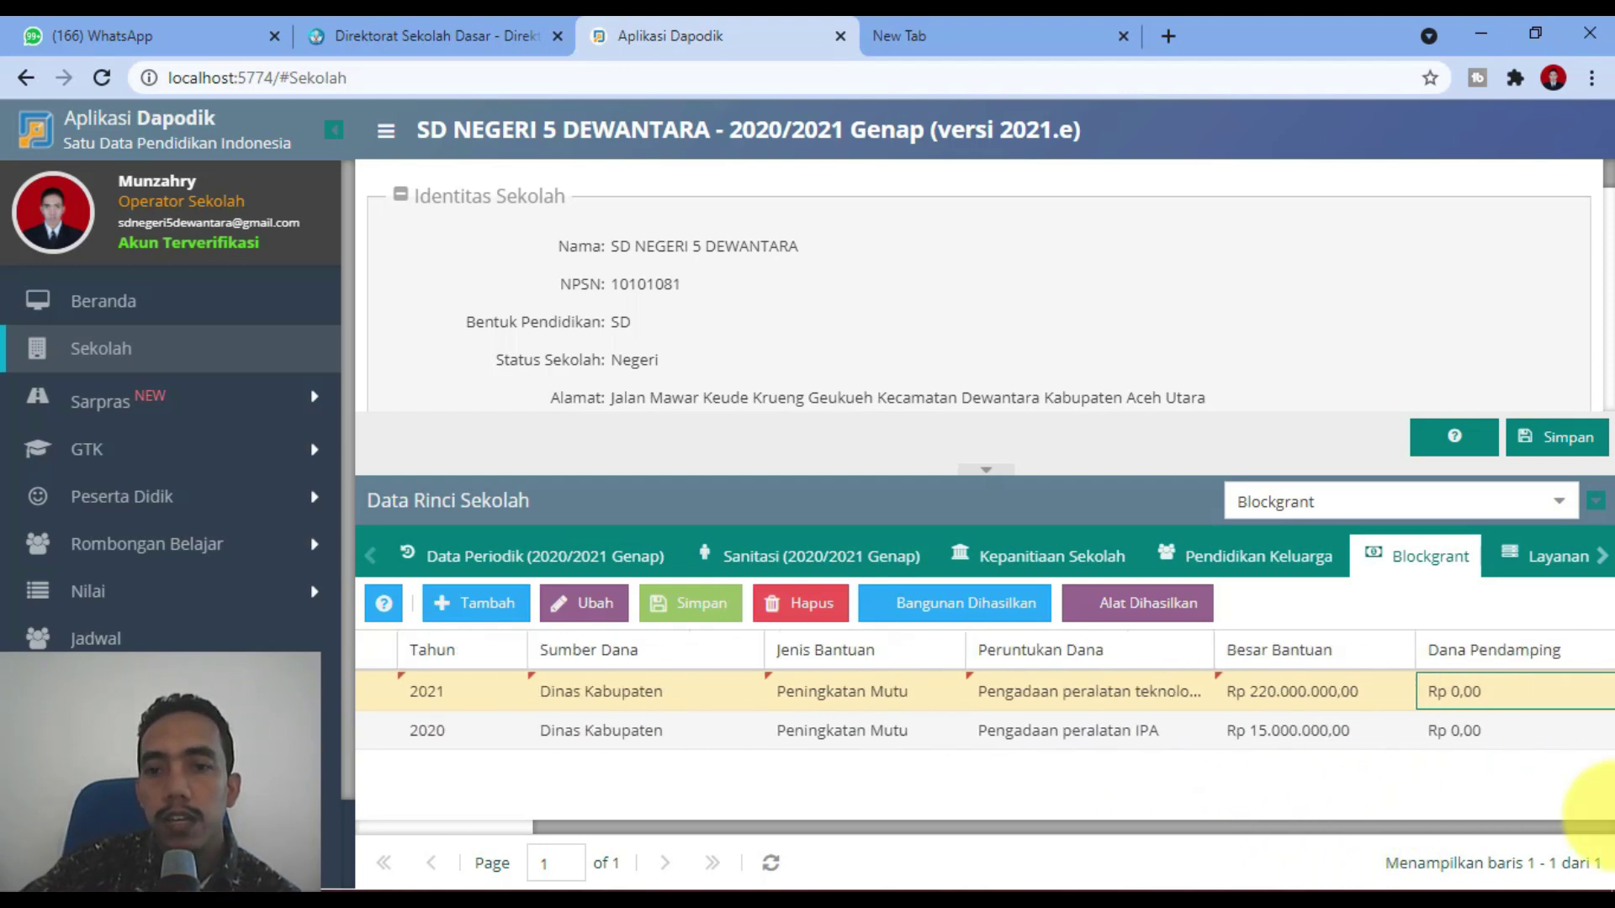
{"action": "left_click", "coordinate": [711, 603]}
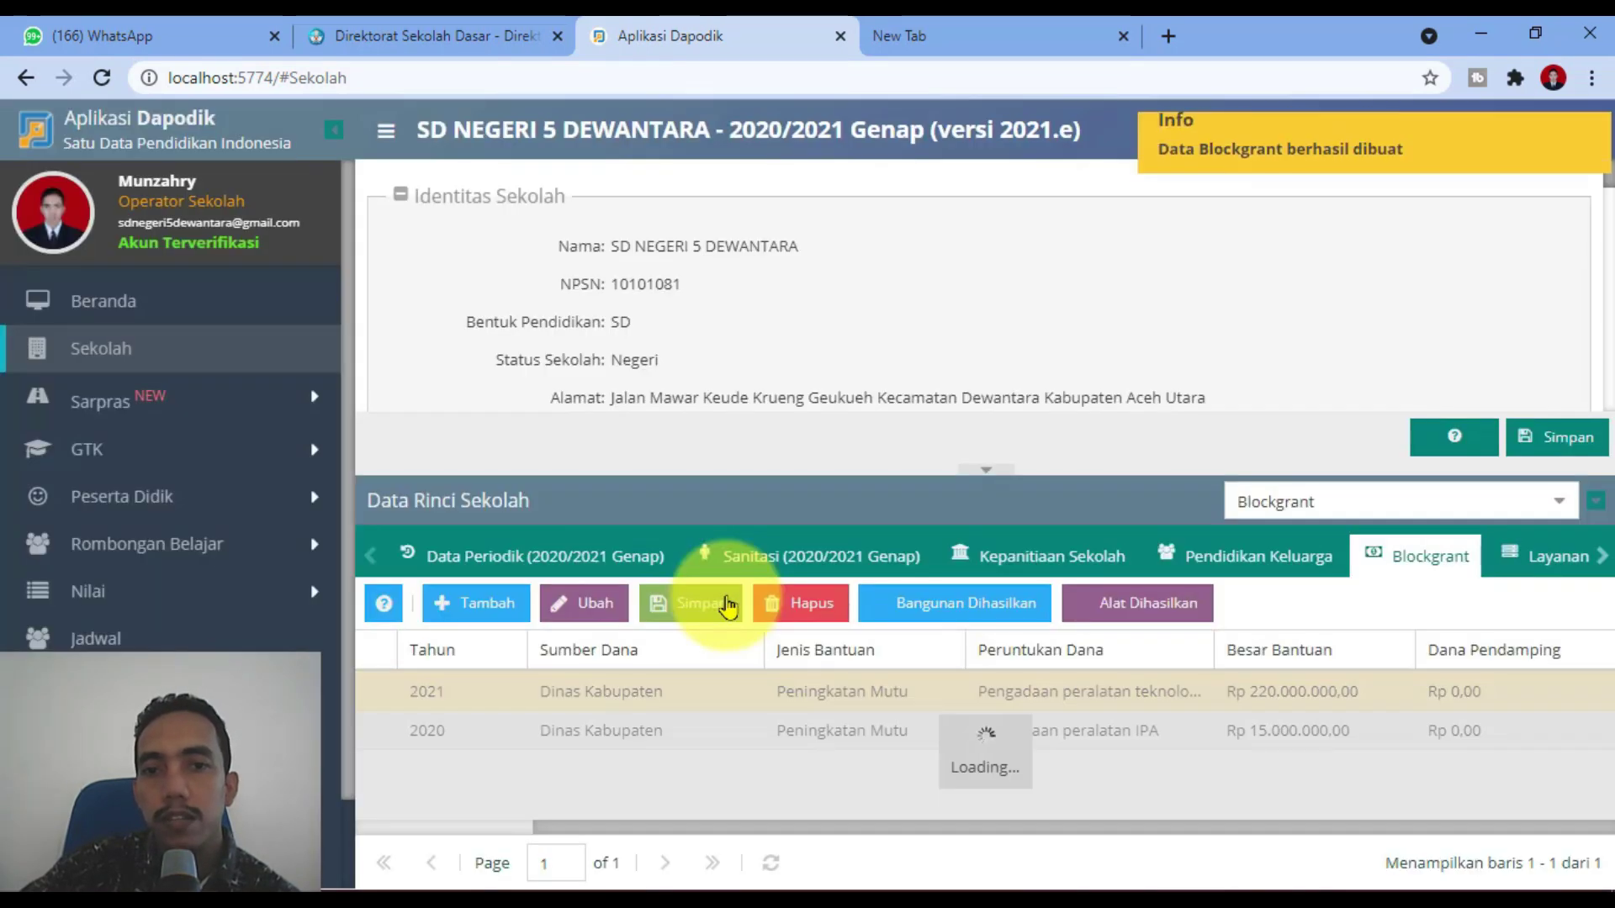
Read the Blockgrant table guide's introduction on which received aid the table covers, and close the guide.
{"action": "left_click_drag", "start_coordinate": [981, 828], "coordinate": [663, 805]}
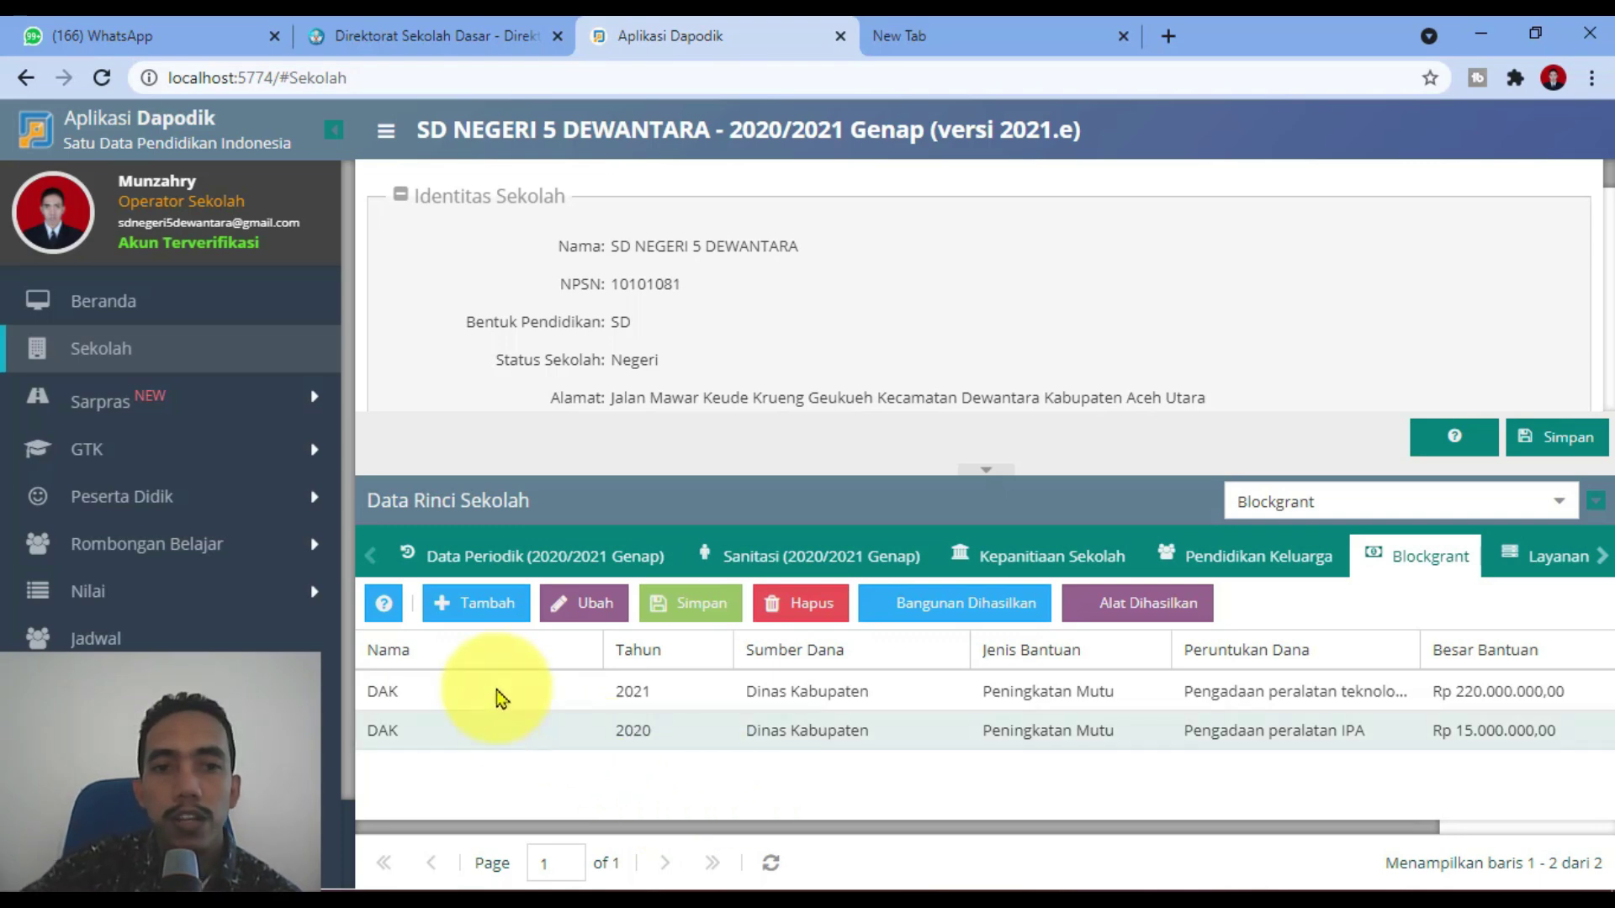
{"action": "left_click", "coordinate": [386, 609]}
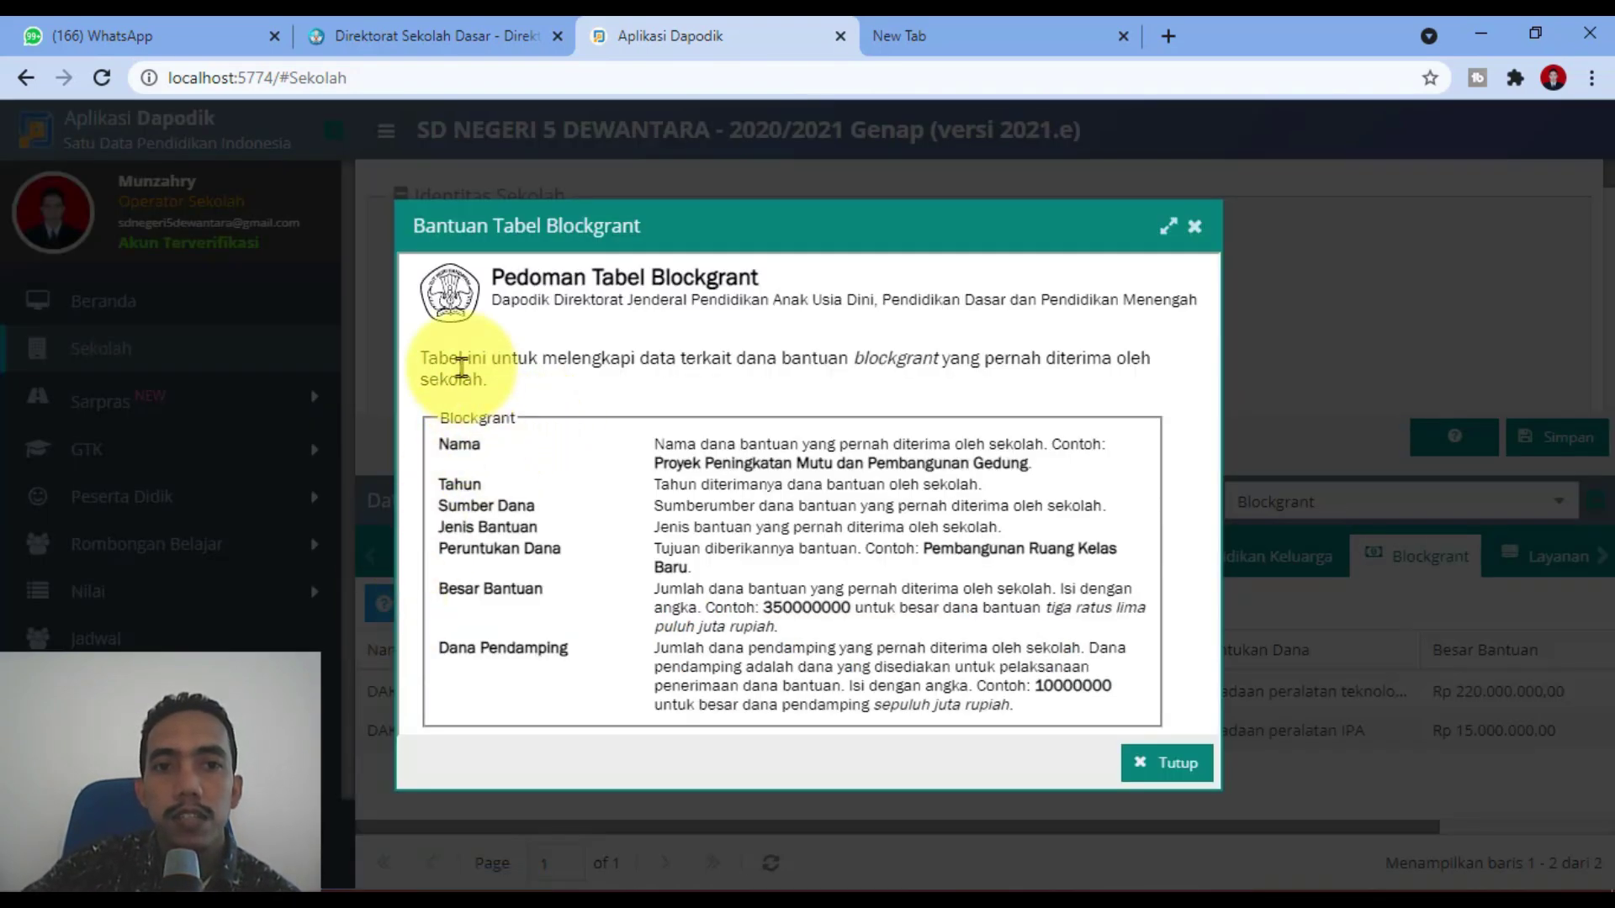
{"action": "left_click_drag", "start_coordinate": [468, 359], "coordinate": [1118, 379]}
{"action": "left_click", "coordinate": [1106, 397]}
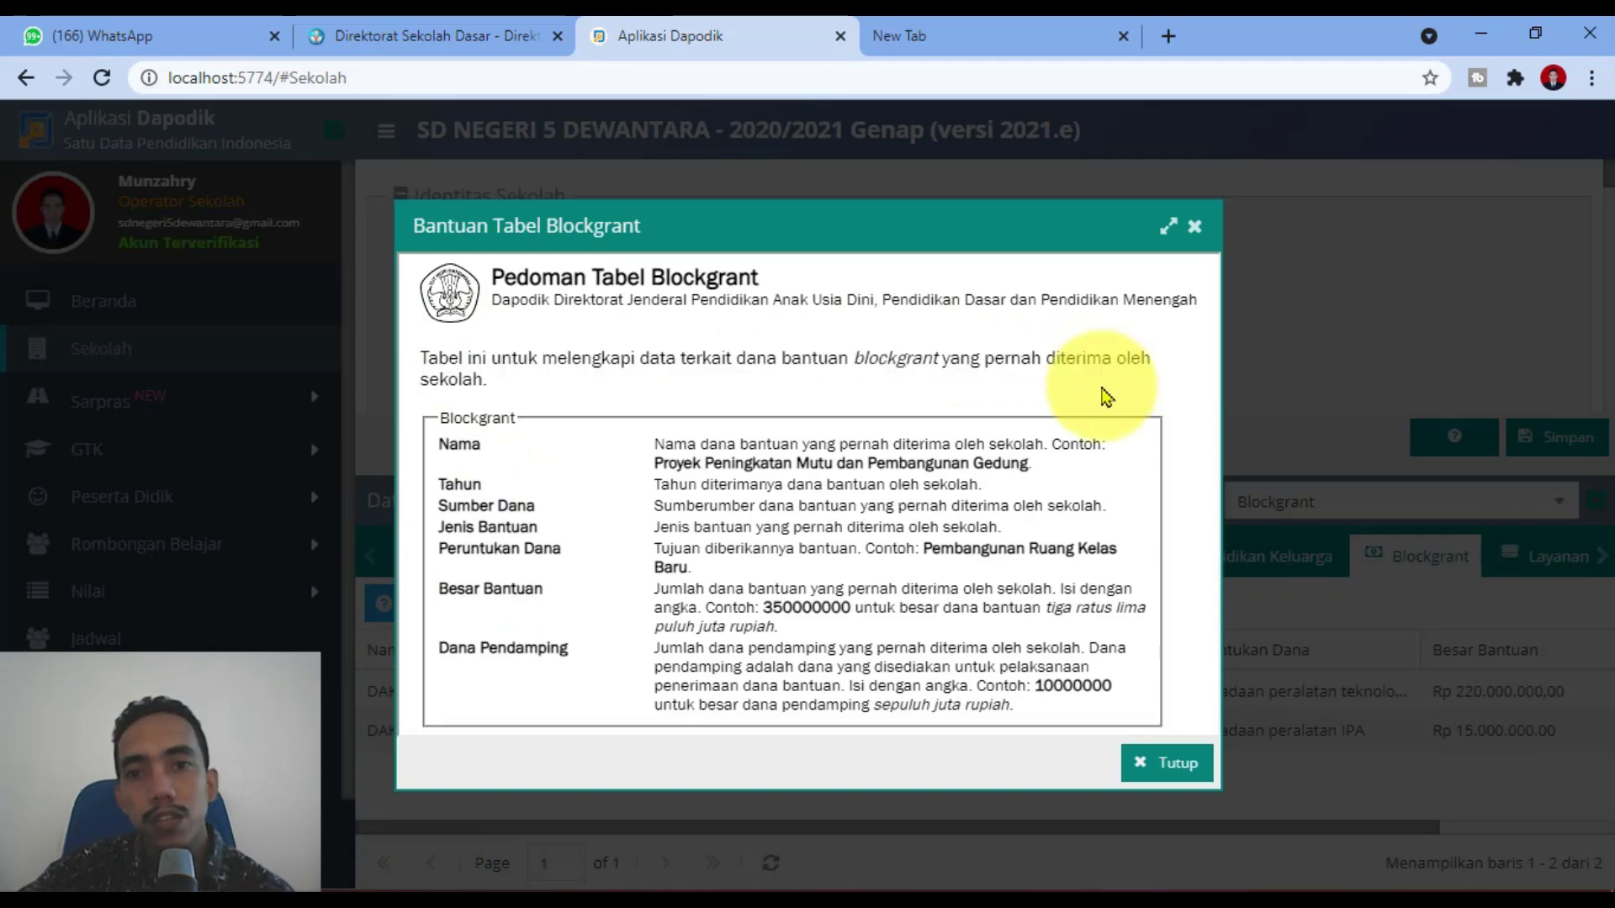
{"action": "left_click", "coordinate": [1166, 761]}
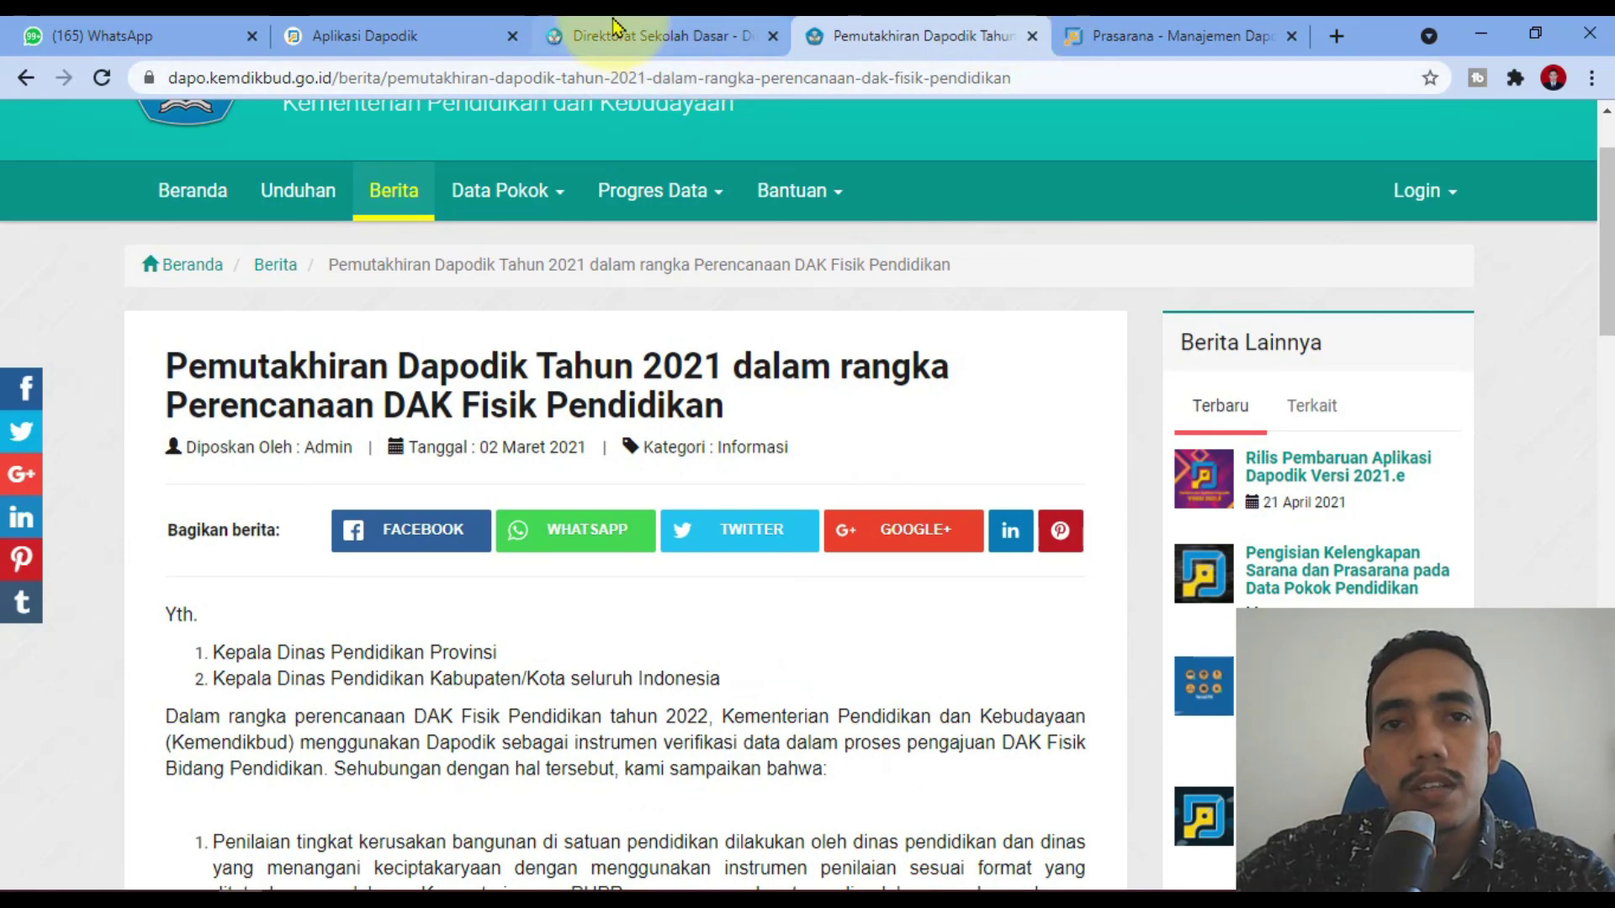
Review the title and "Minus Dana Penunjang" note of the 2021 DAK Fisik recipients page, and return to the Pemutakhiran Dapodik article.
{"action": "left_click", "coordinate": [640, 35]}
{"action": "mouse_move", "coordinate": [902, 502]}
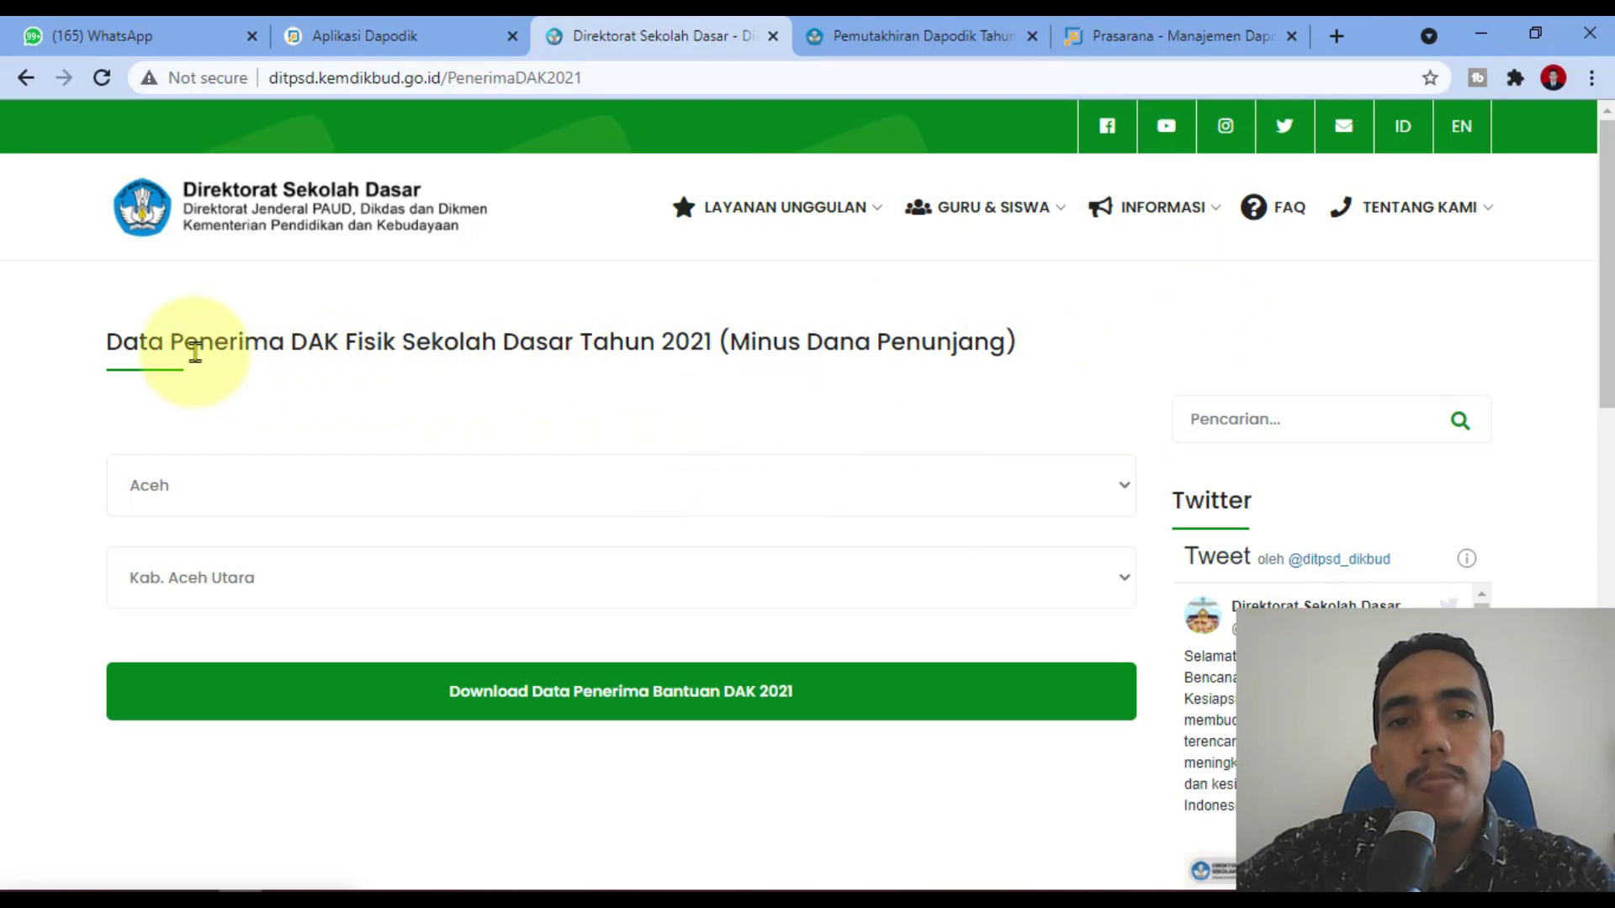
{"action": "left_click_drag", "start_coordinate": [108, 340], "coordinate": [676, 334]}
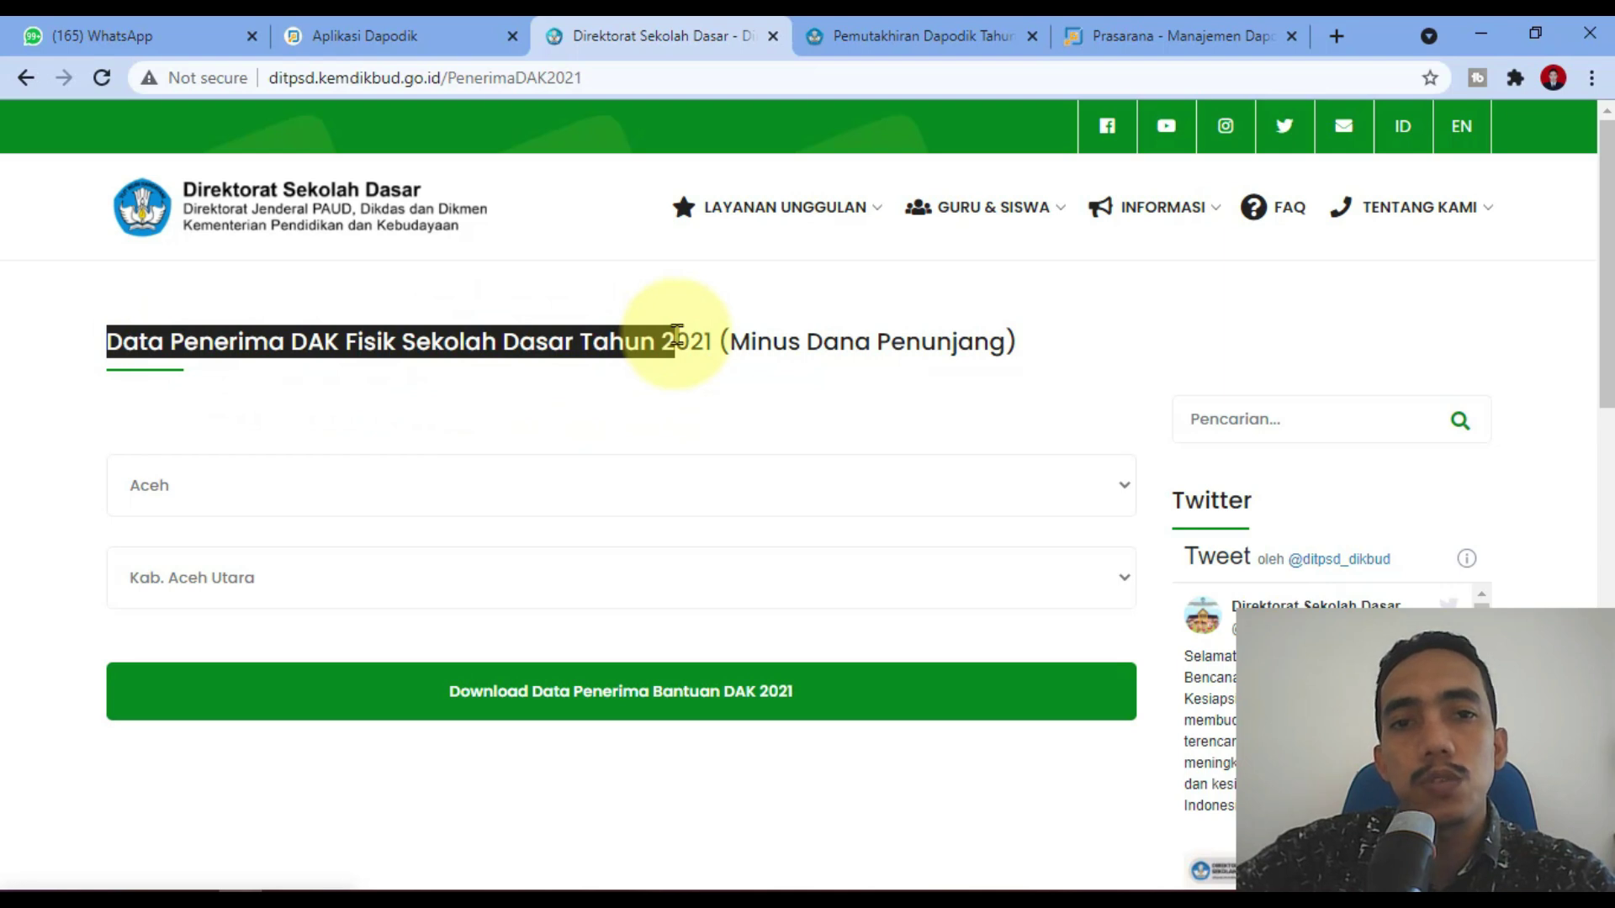
{"action": "left_click", "coordinate": [1020, 342]}
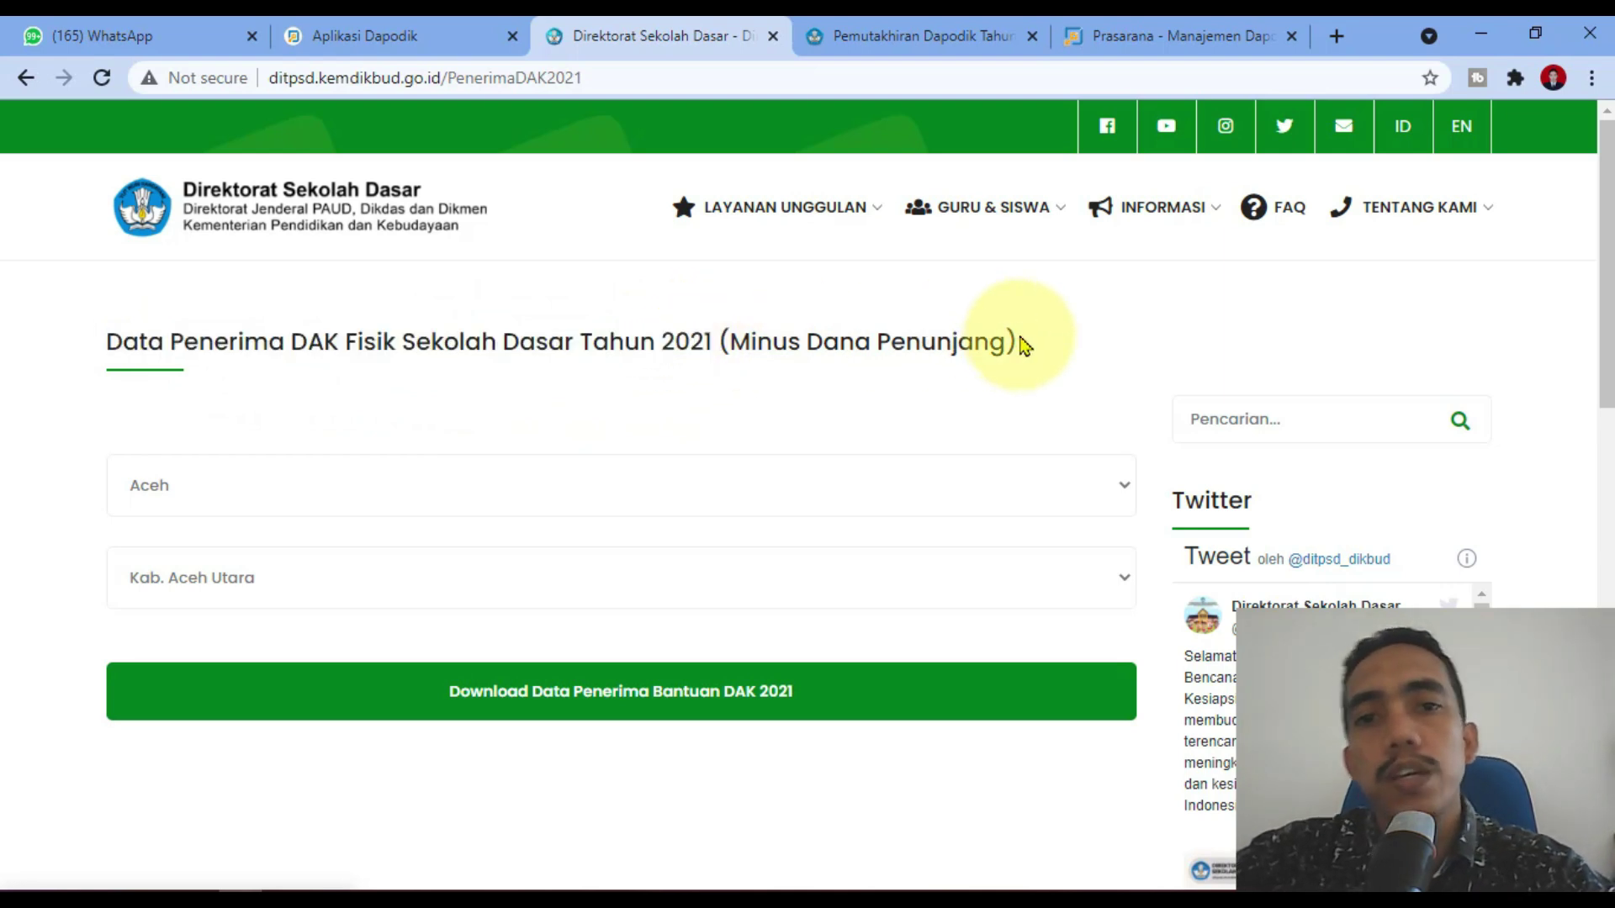
{"action": "left_click_drag", "start_coordinate": [763, 342], "coordinate": [1020, 345]}
{"action": "left_click", "coordinate": [1118, 351]}
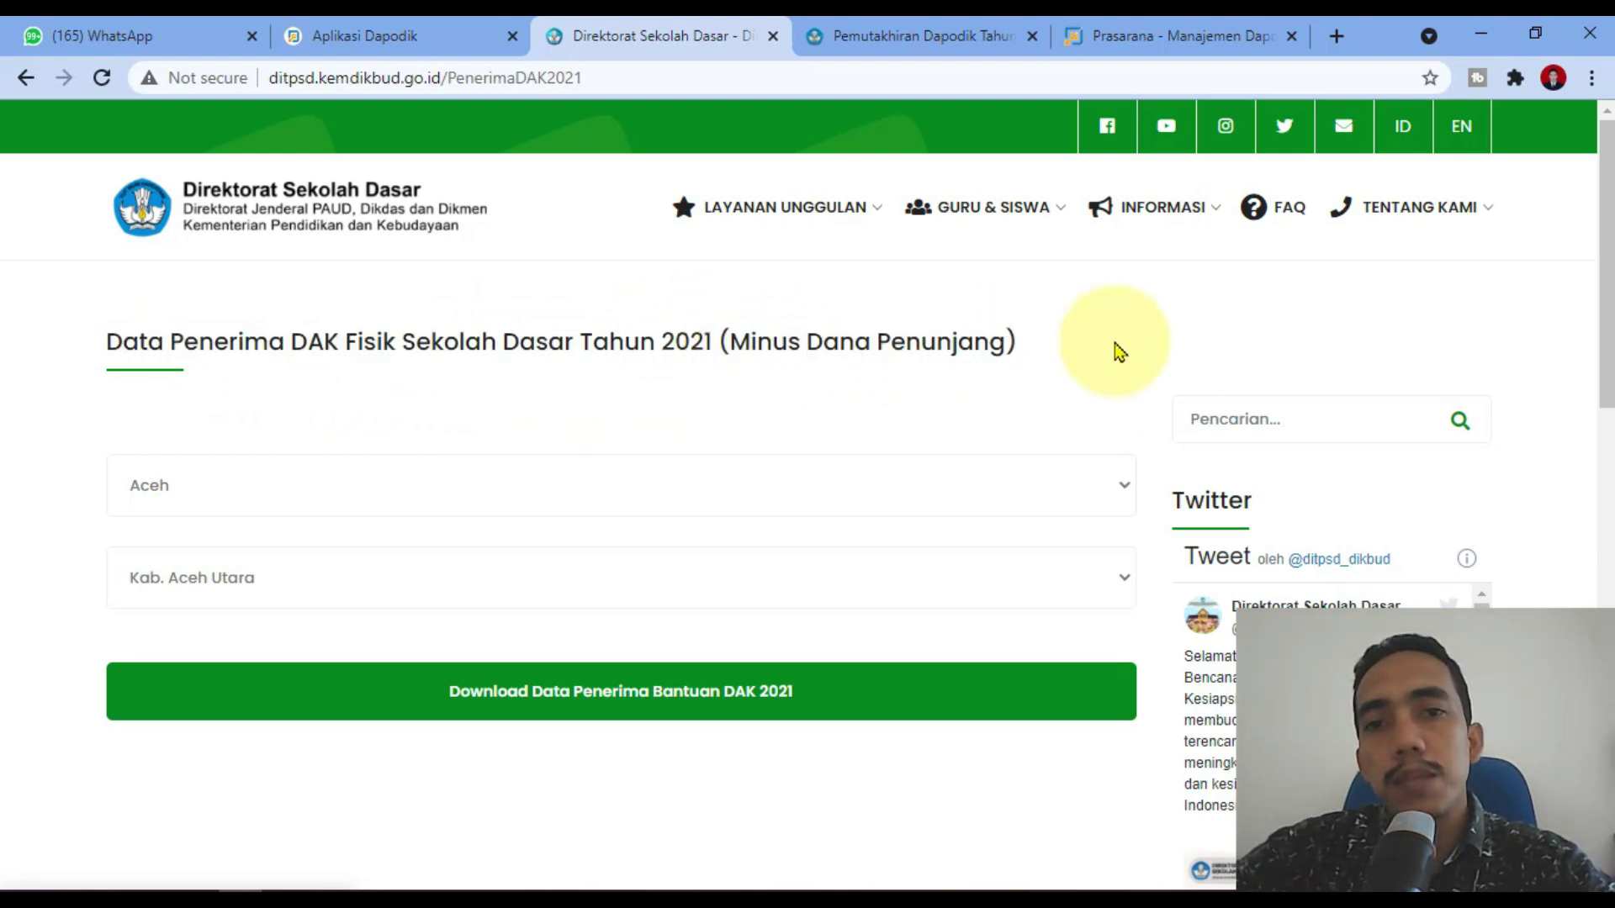
{"action": "left_click_drag", "start_coordinate": [1009, 342], "coordinate": [722, 342]}
{"action": "left_click", "coordinate": [1047, 345]}
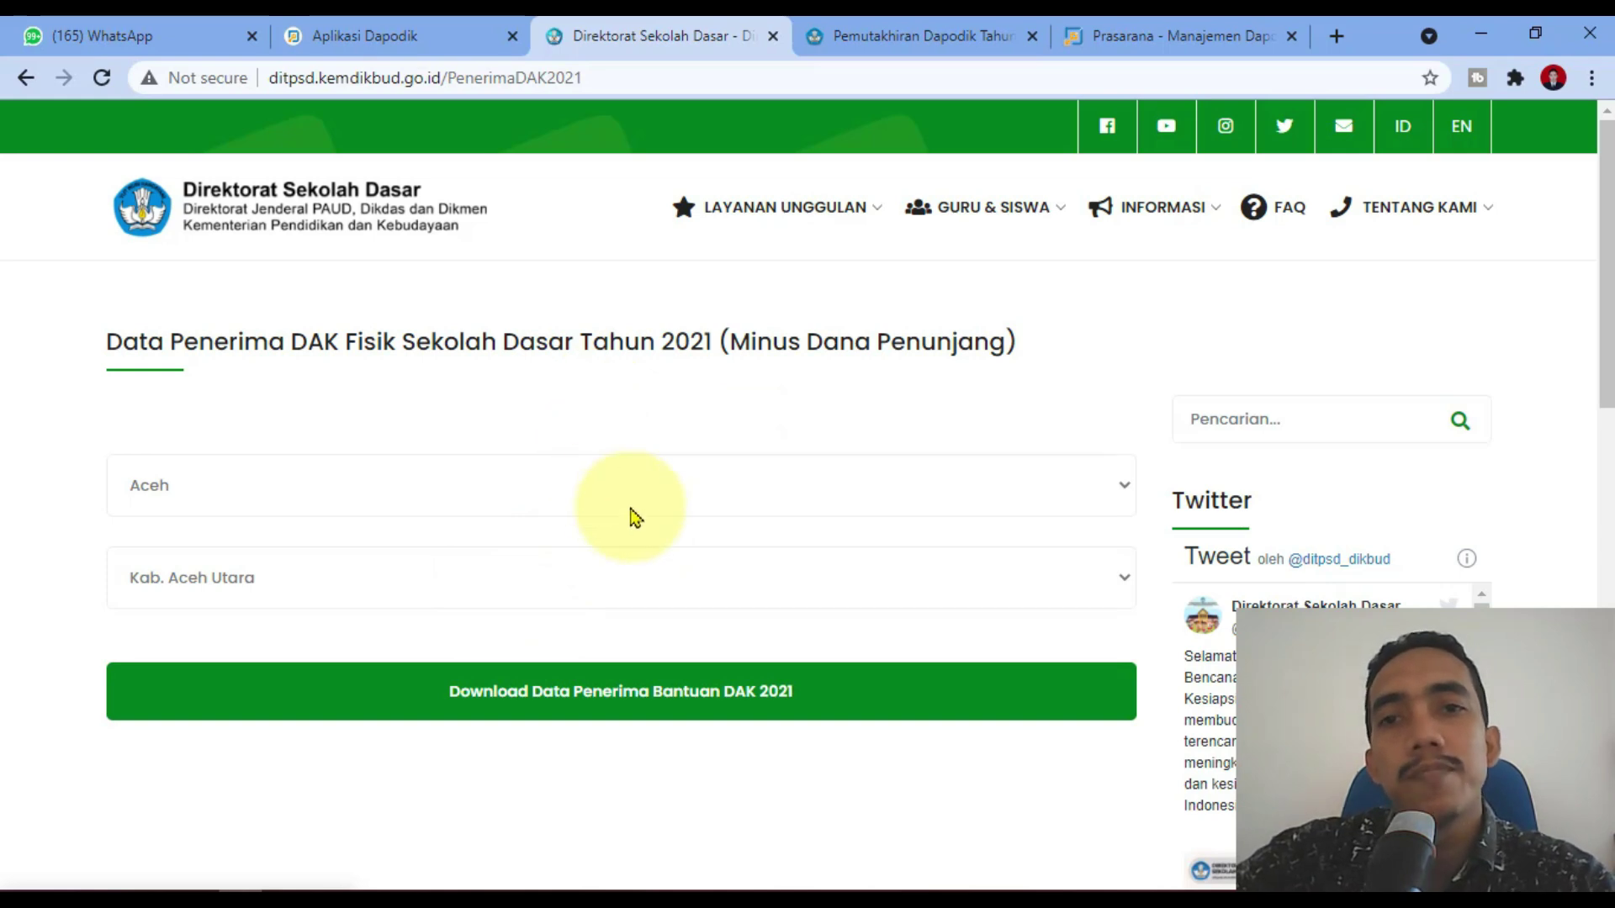
{"action": "left_click_drag", "start_coordinate": [1022, 343], "coordinate": [715, 343]}
{"action": "left_click", "coordinate": [652, 522]}
{"action": "scroll", "coordinate": [830, 522], "scroll_direction": "down", "scroll_amount": 5}
{"action": "scroll", "coordinate": [830, 522], "scroll_direction": "up", "scroll_amount": 5}
{"action": "left_click", "coordinate": [1118, 36]}
{"action": "left_click", "coordinate": [934, 36]}
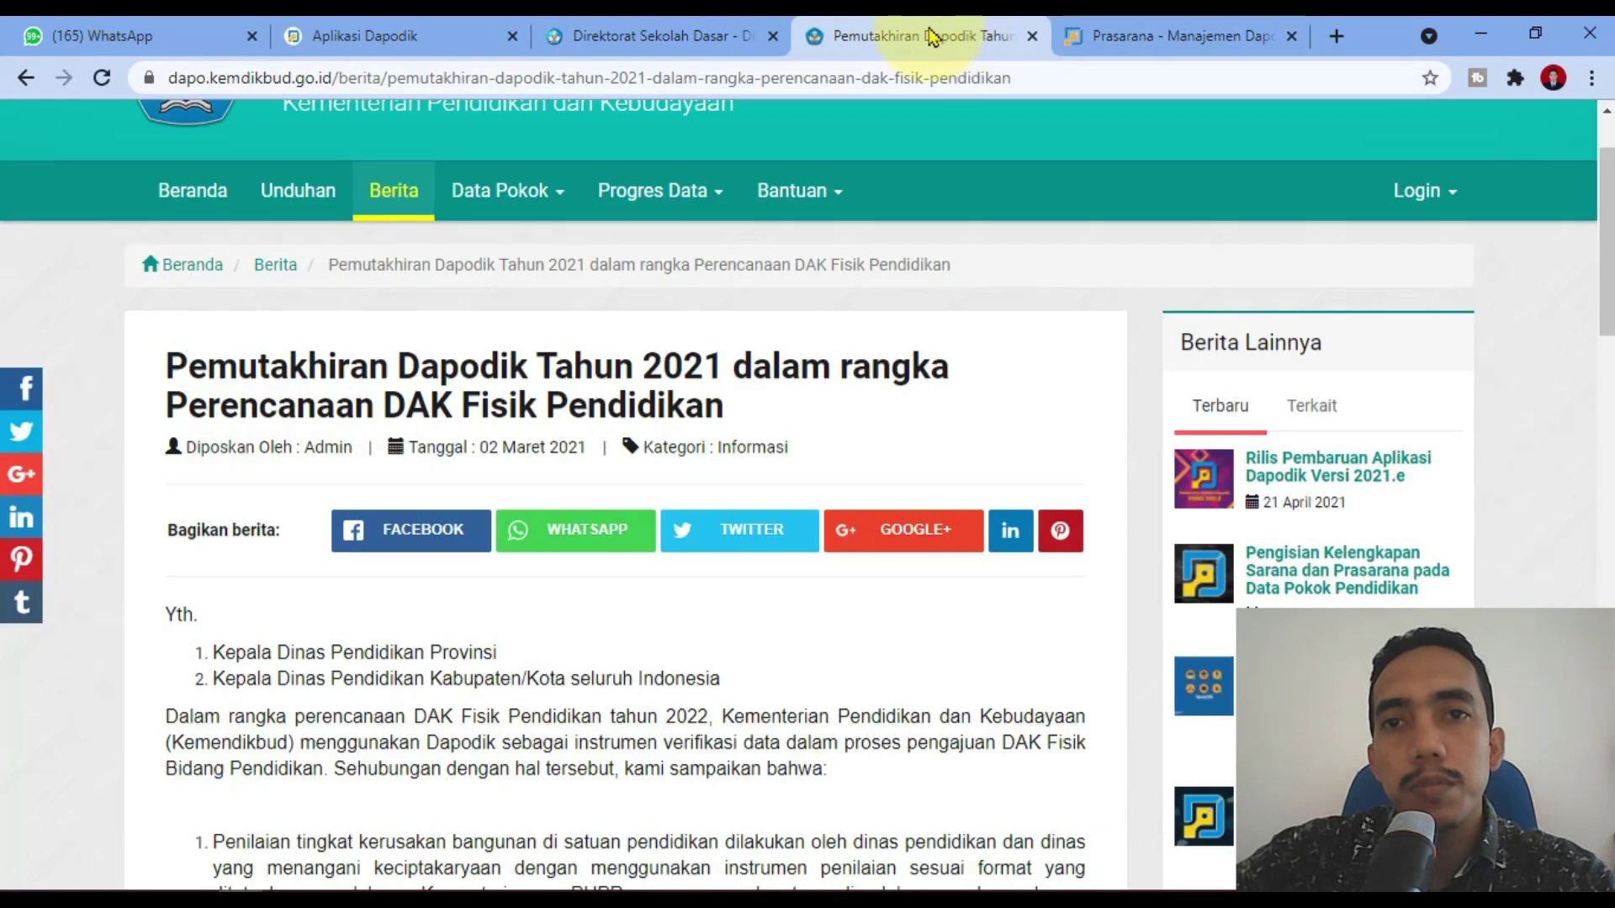